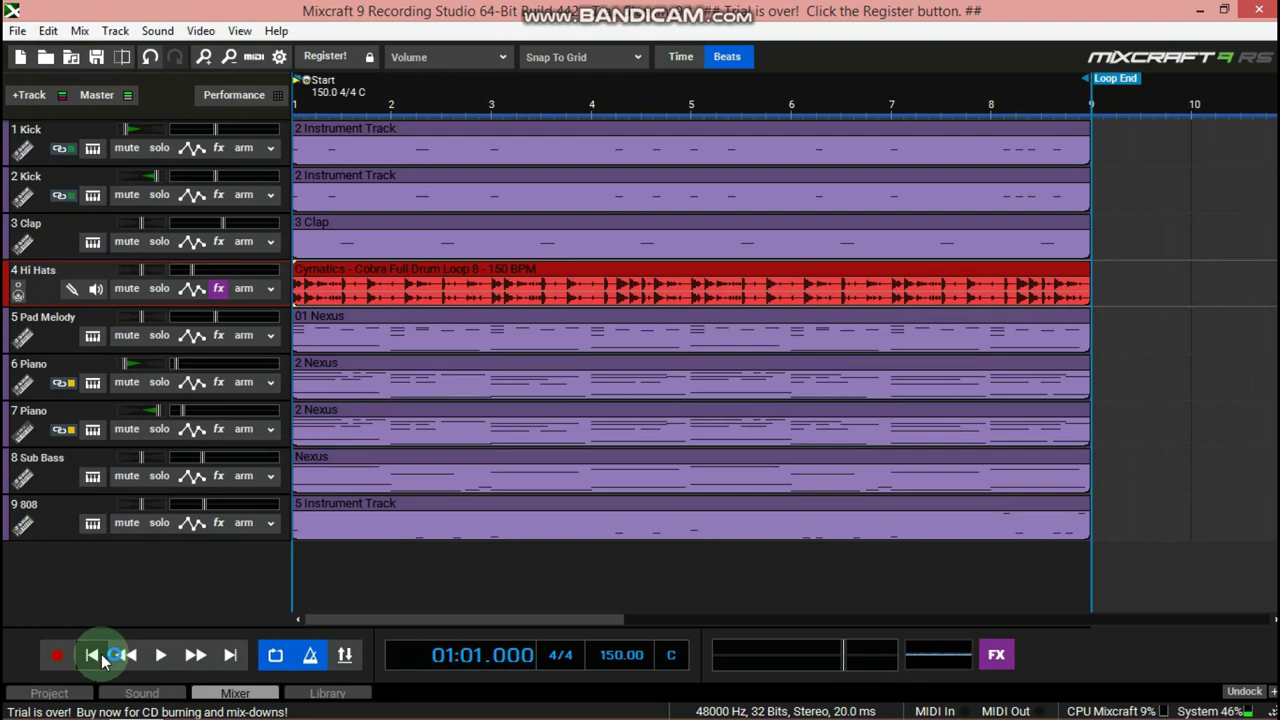
{"action": "mouse_move", "coordinate": [118, 710]}
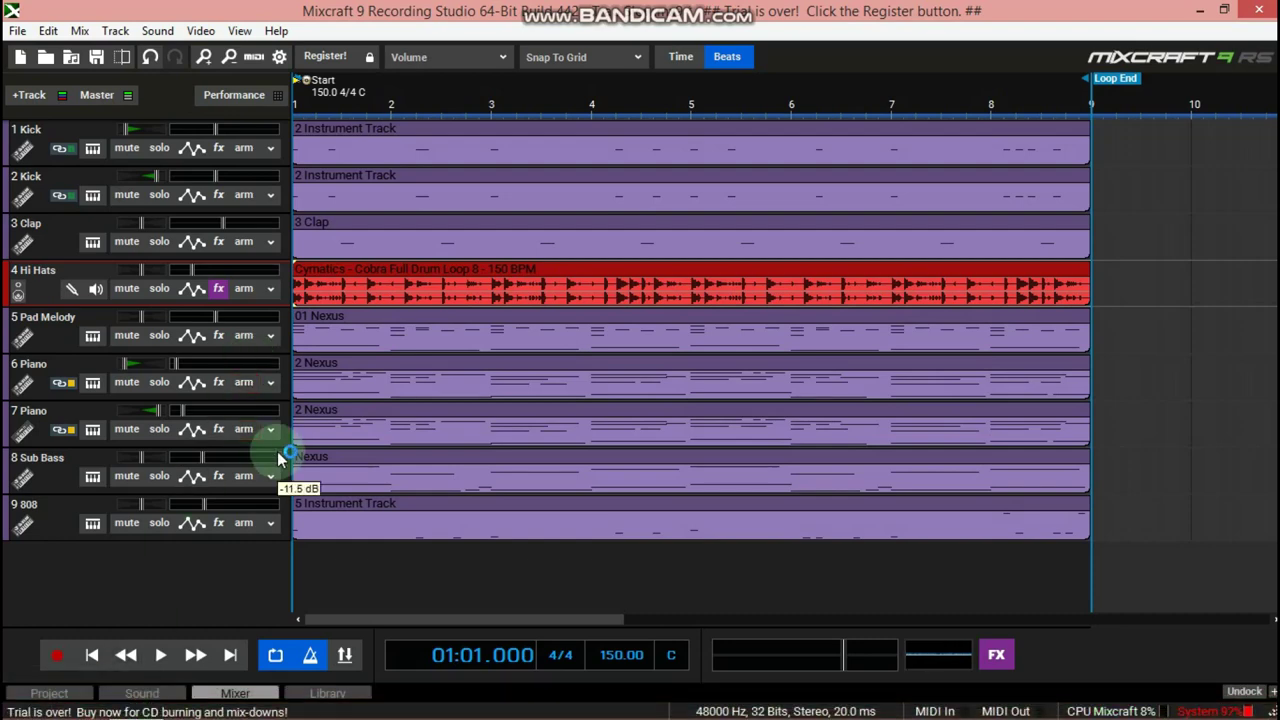
{"action": "left_click", "coordinate": [78, 660]}
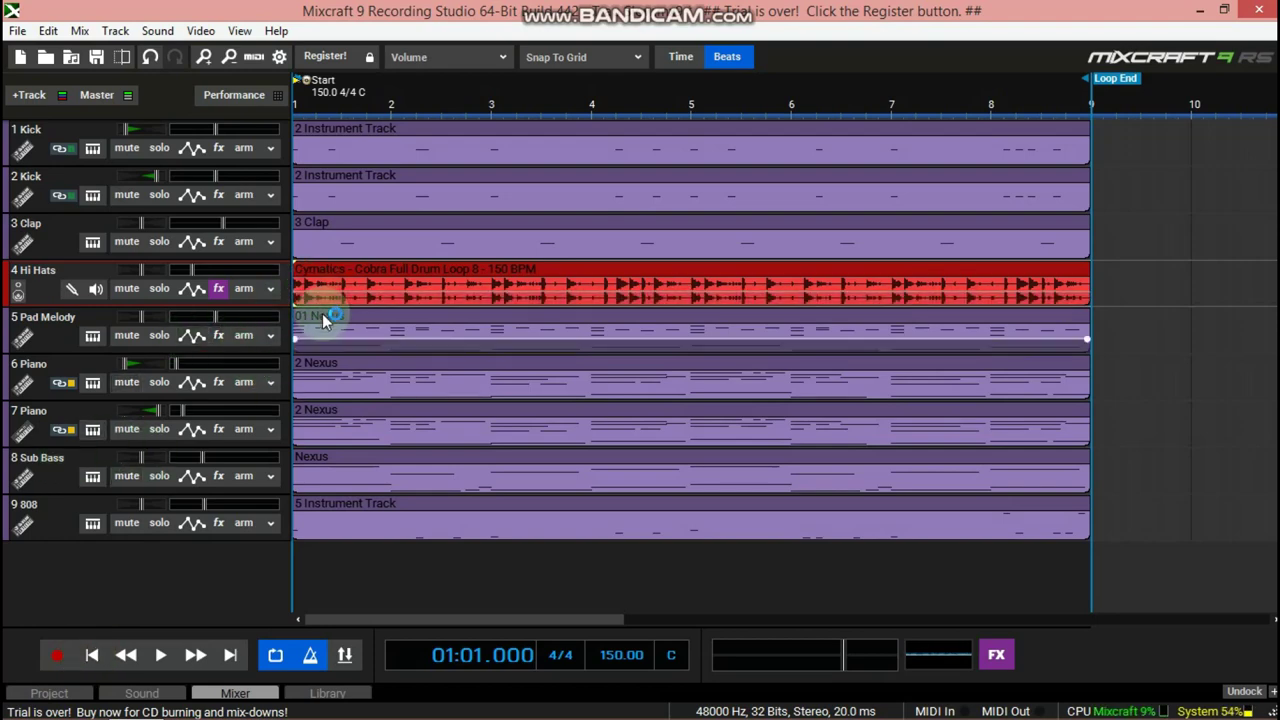
{"action": "left_click", "coordinate": [323, 374]}
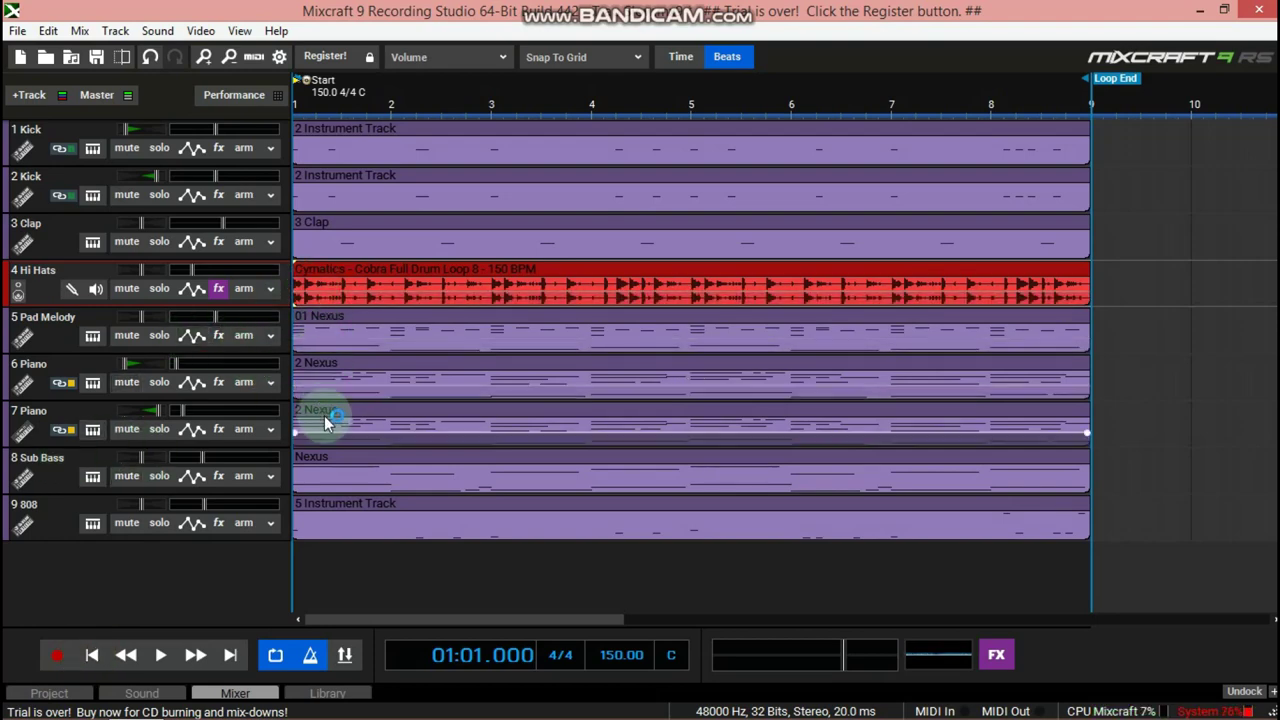
{"action": "left_click", "coordinate": [318, 466]}
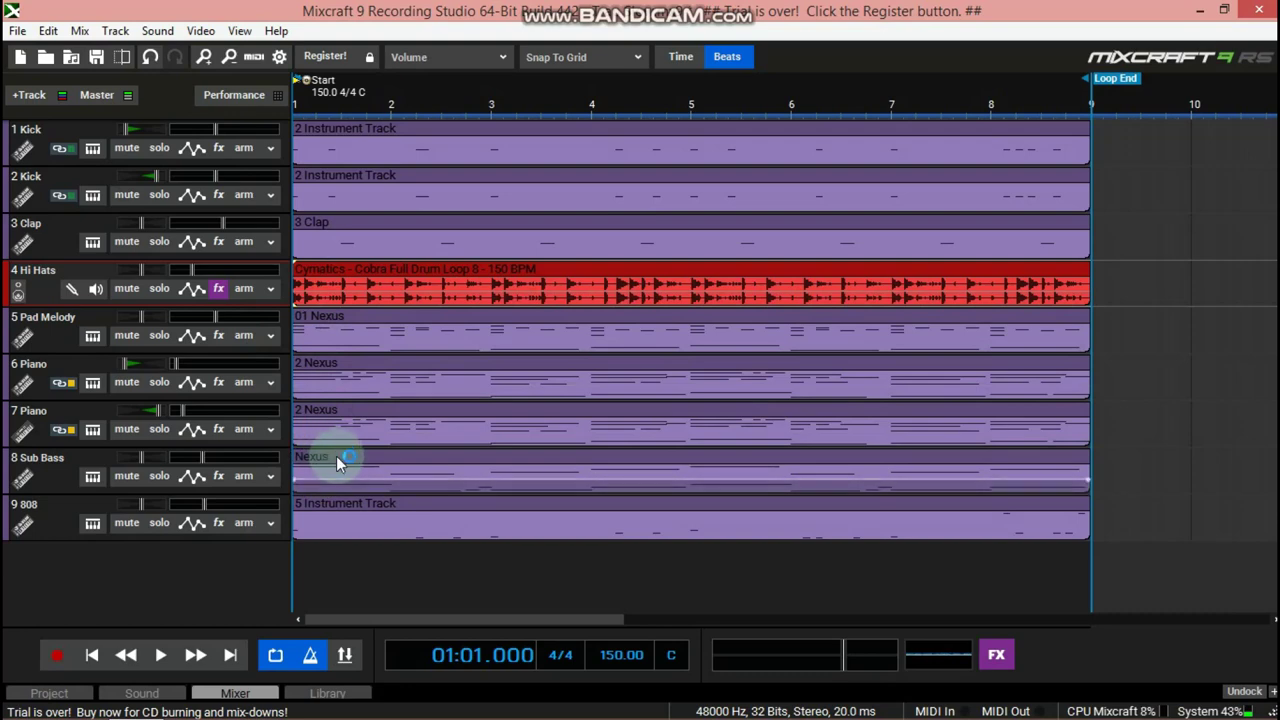
{"action": "left_click", "coordinate": [390, 500]}
{"action": "left_click", "coordinate": [331, 517]}
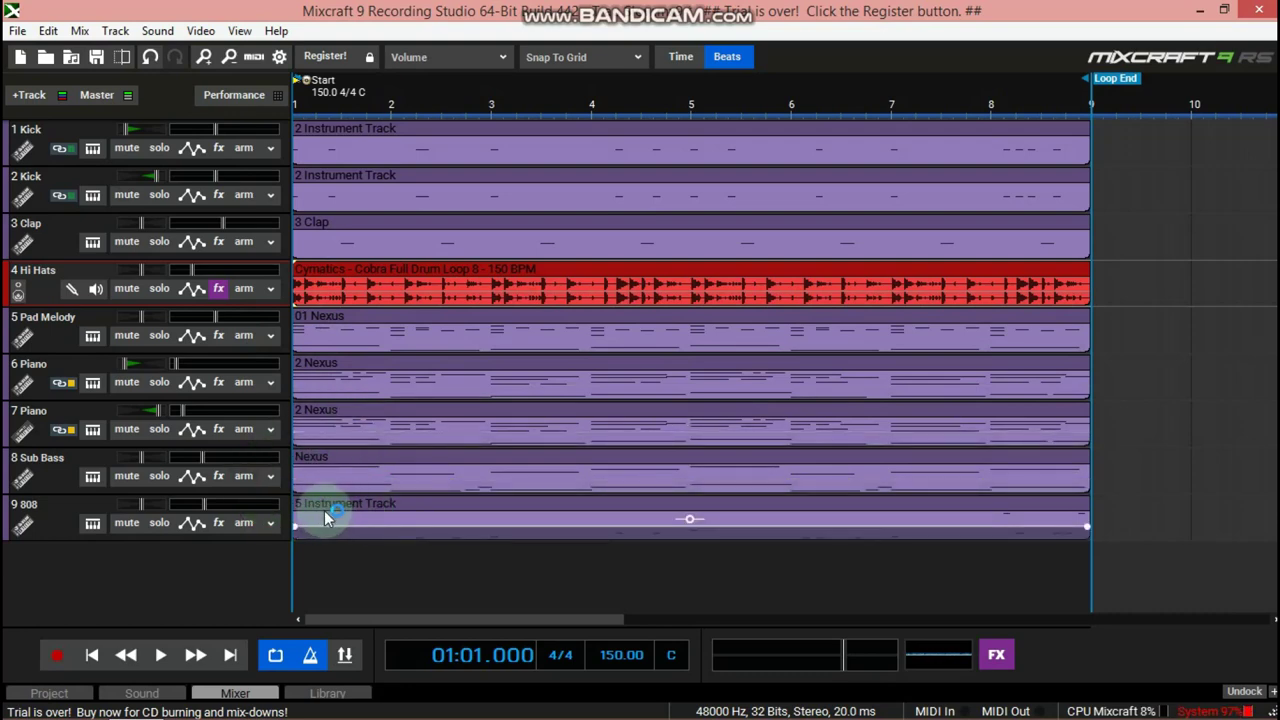
{"action": "left_click", "coordinate": [329, 349]}
{"action": "left_click", "coordinate": [329, 289]}
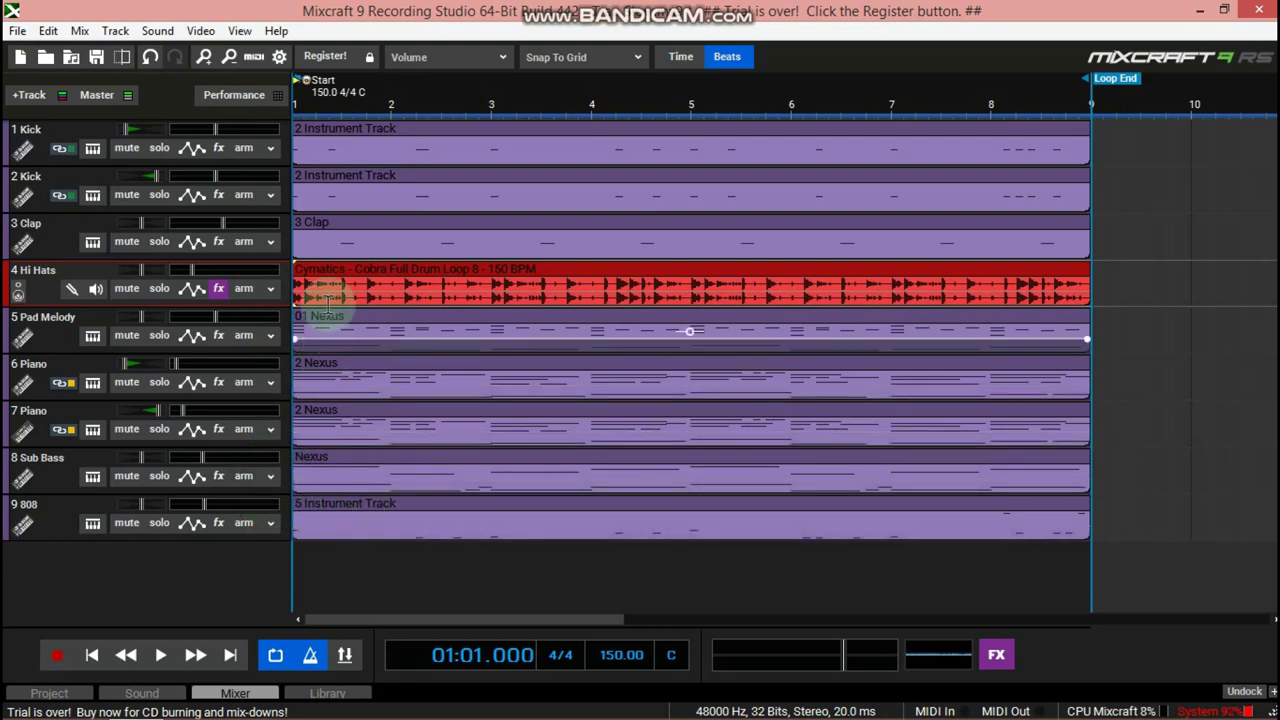
{"action": "left_click", "coordinate": [226, 148]}
Step: Solo the Pad Melody track and audition it from the start of the loop, clearing its solo when finished
{"action": "left_click", "coordinate": [163, 340]}
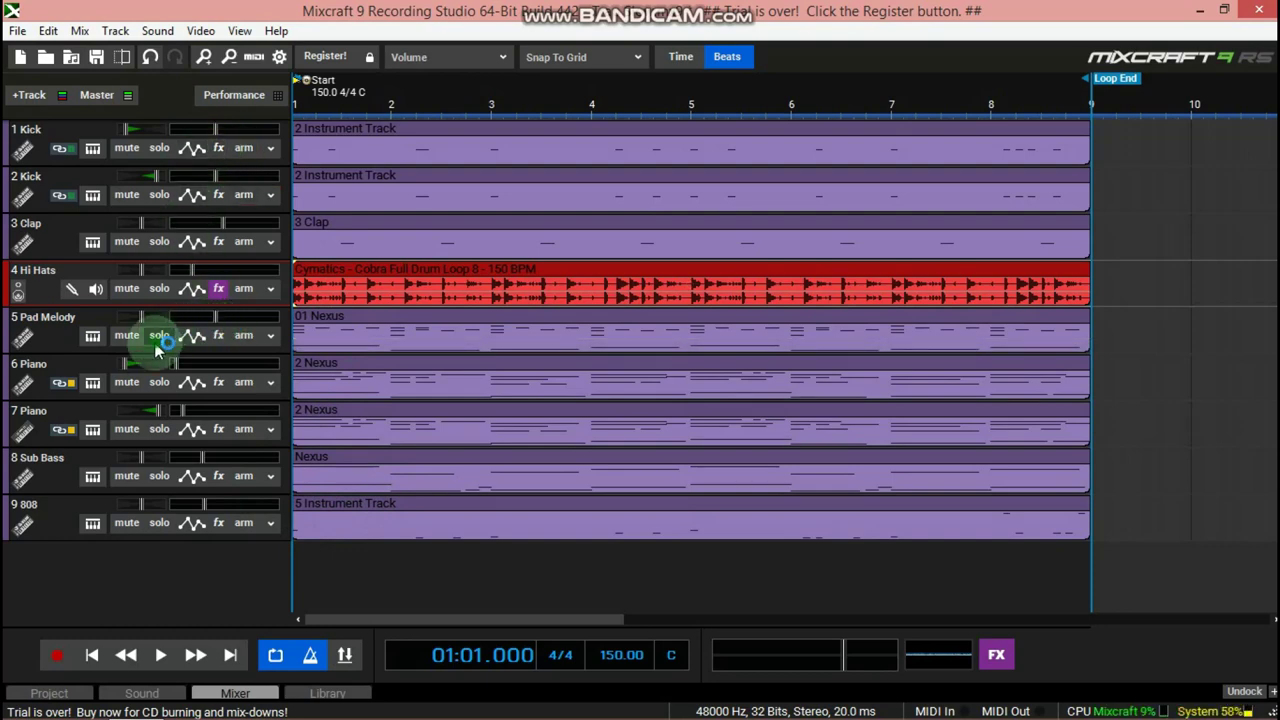
{"action": "left_click", "coordinate": [93, 655]}
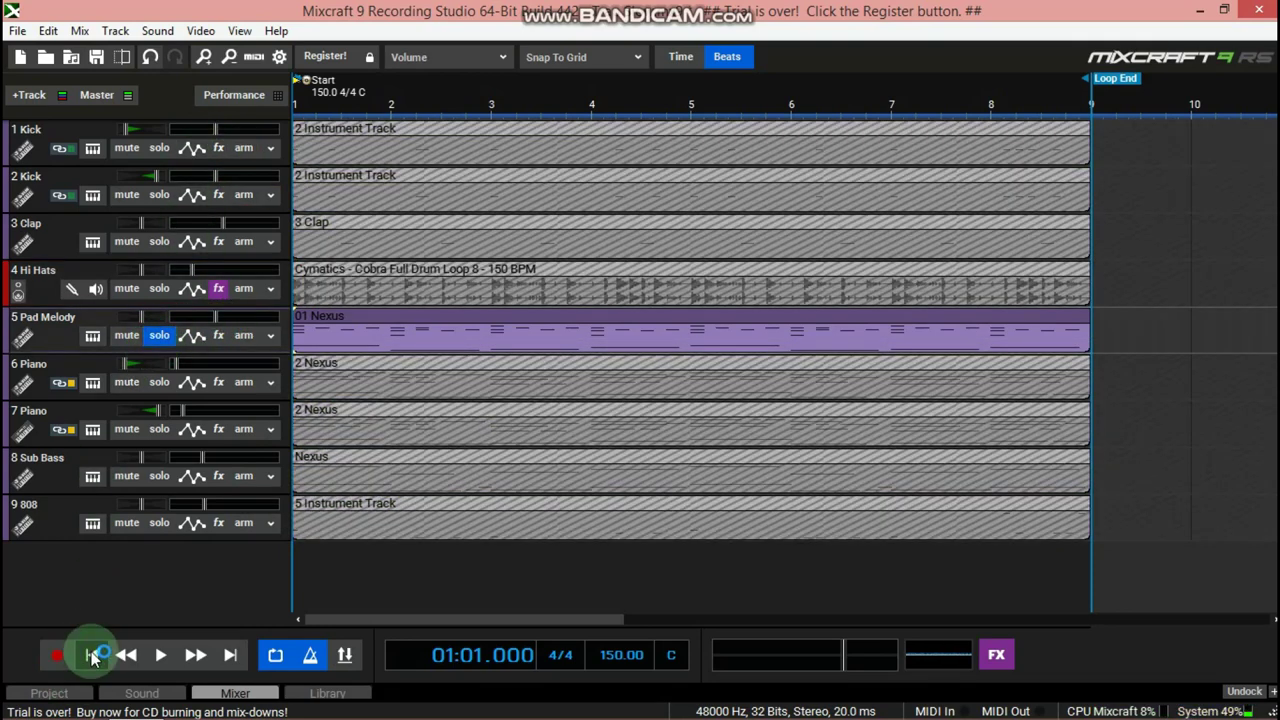
{"action": "key", "text": "space"}
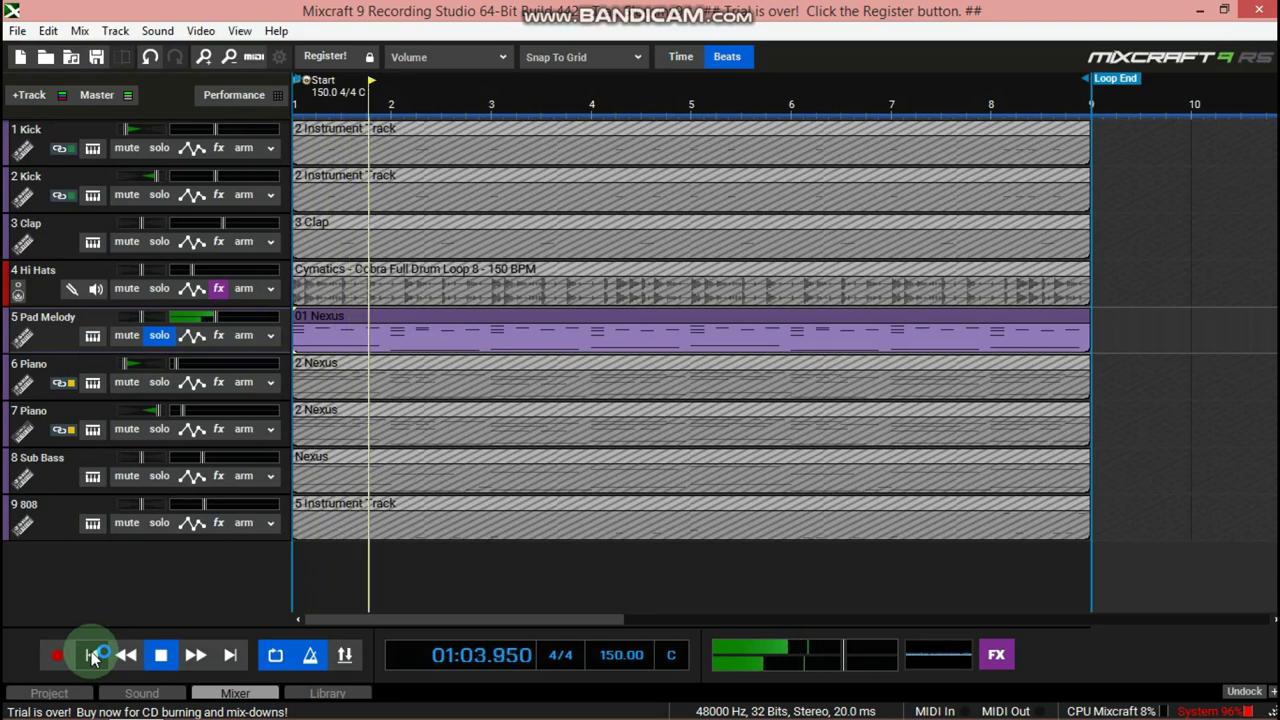
{"action": "key", "text": "plus"}
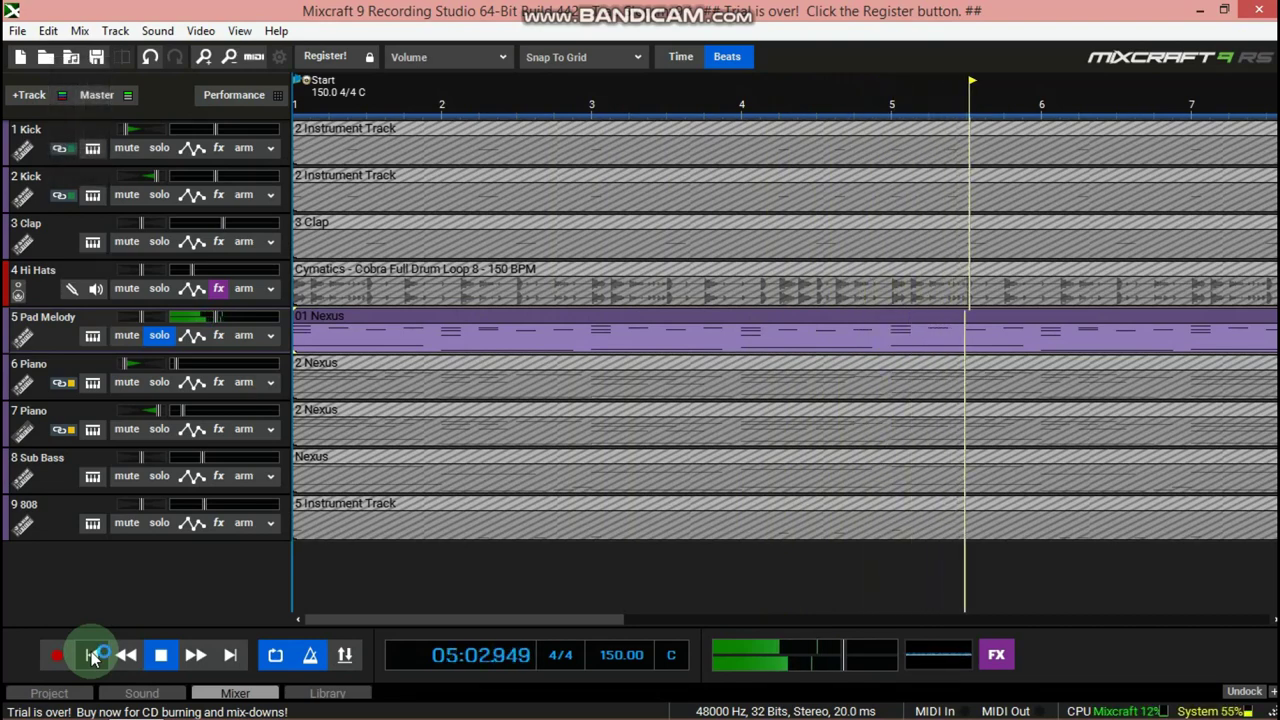
{"action": "key", "text": "minus"}
{"action": "key", "text": "minus"}
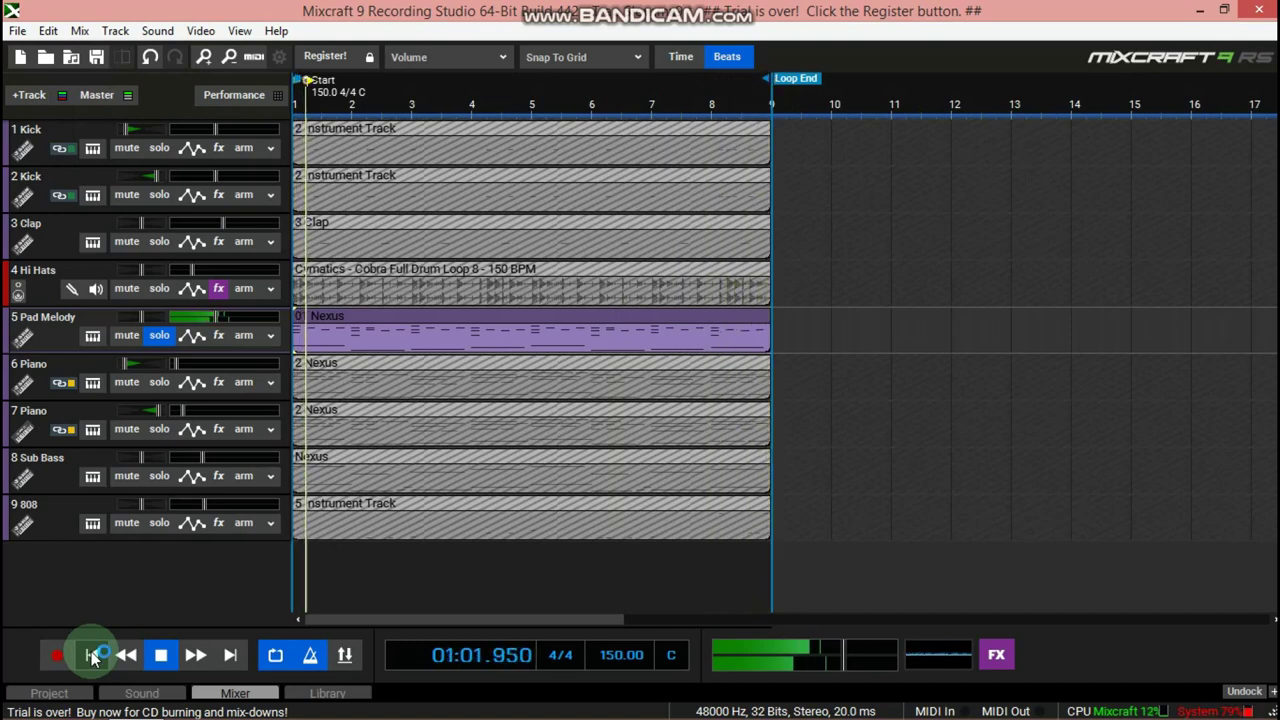
{"action": "left_click", "coordinate": [92, 656]}
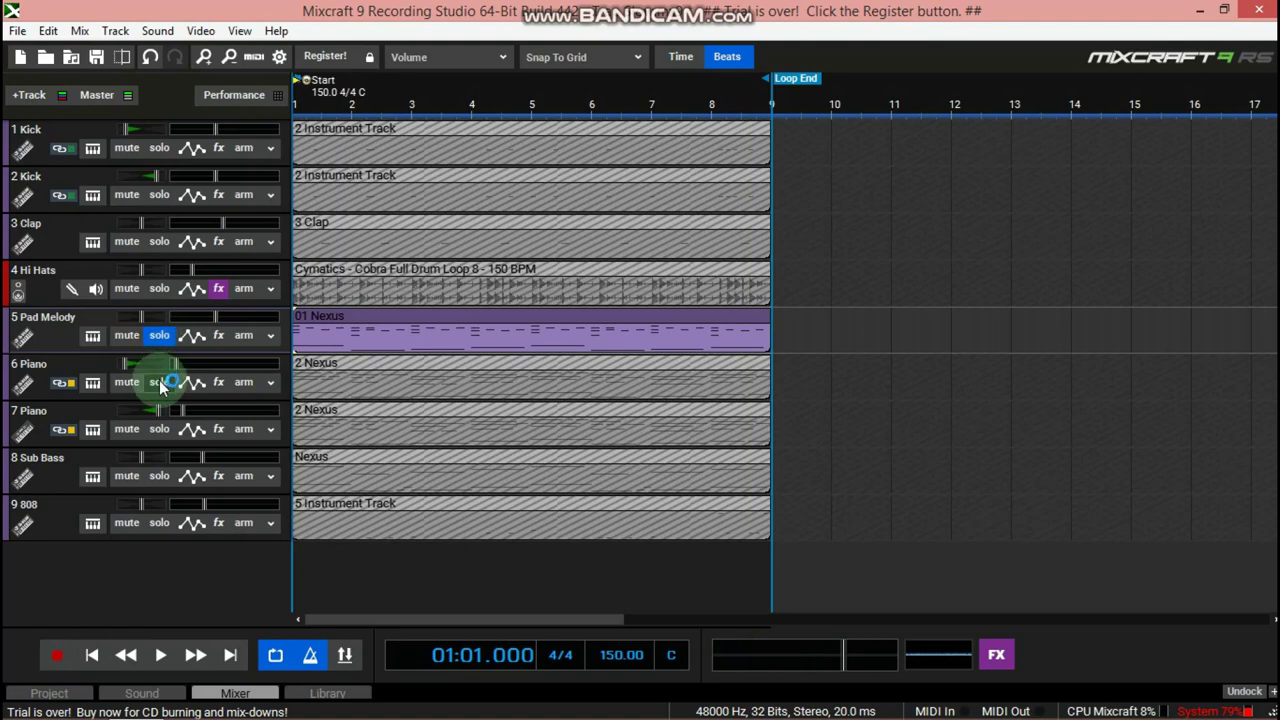
{"action": "left_click", "coordinate": [160, 340]}
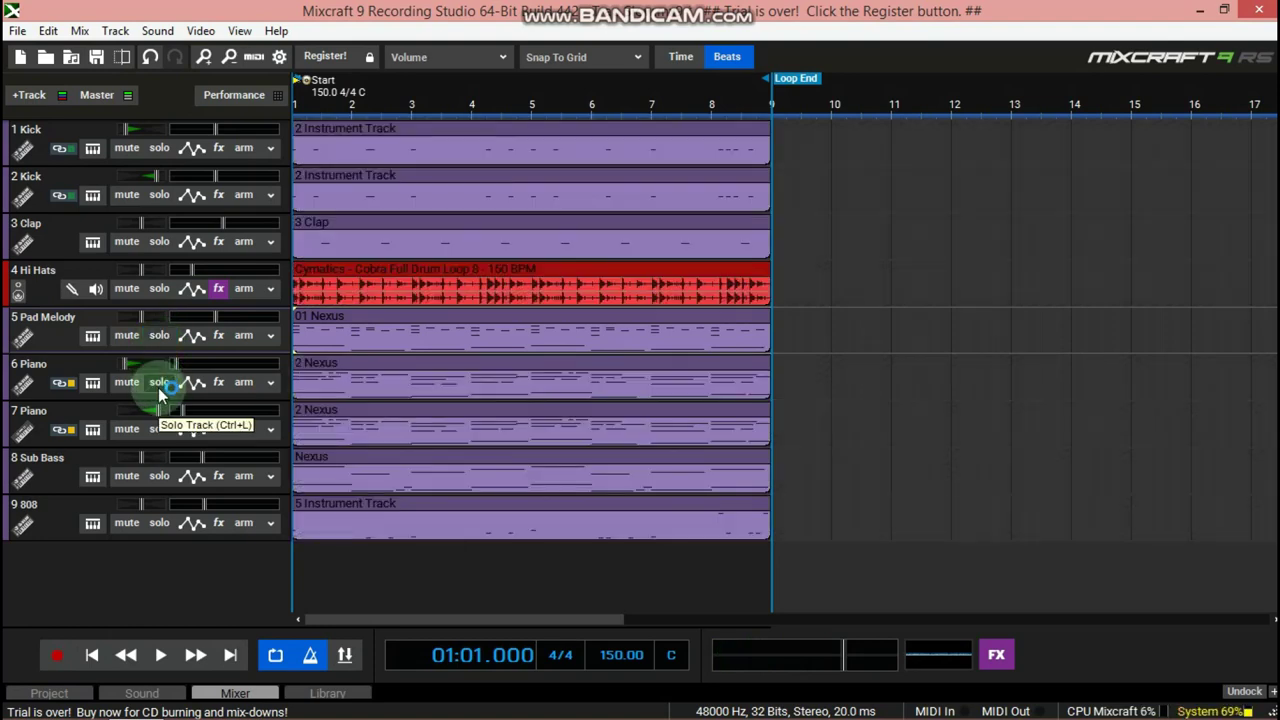
Step: Solo the two linked Piano tracks and listen to them from the start of the loop
{"action": "left_click", "coordinate": [160, 385]}
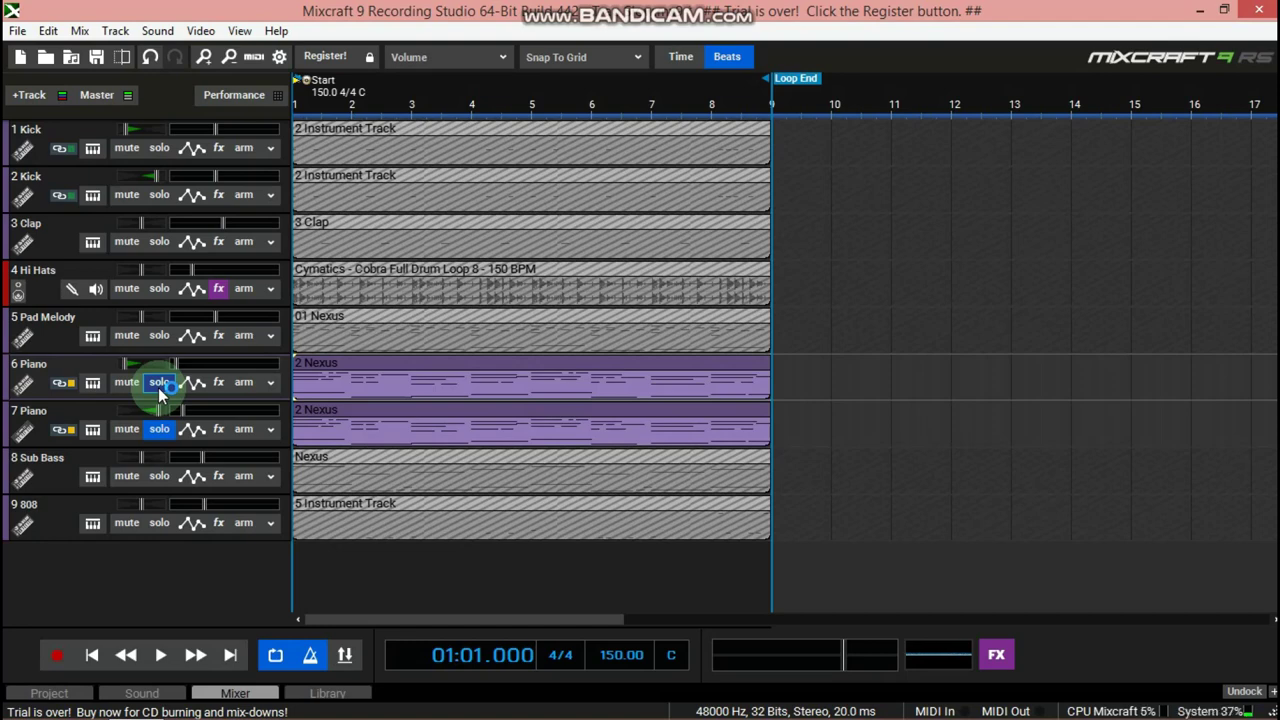
{"action": "key", "text": "space"}
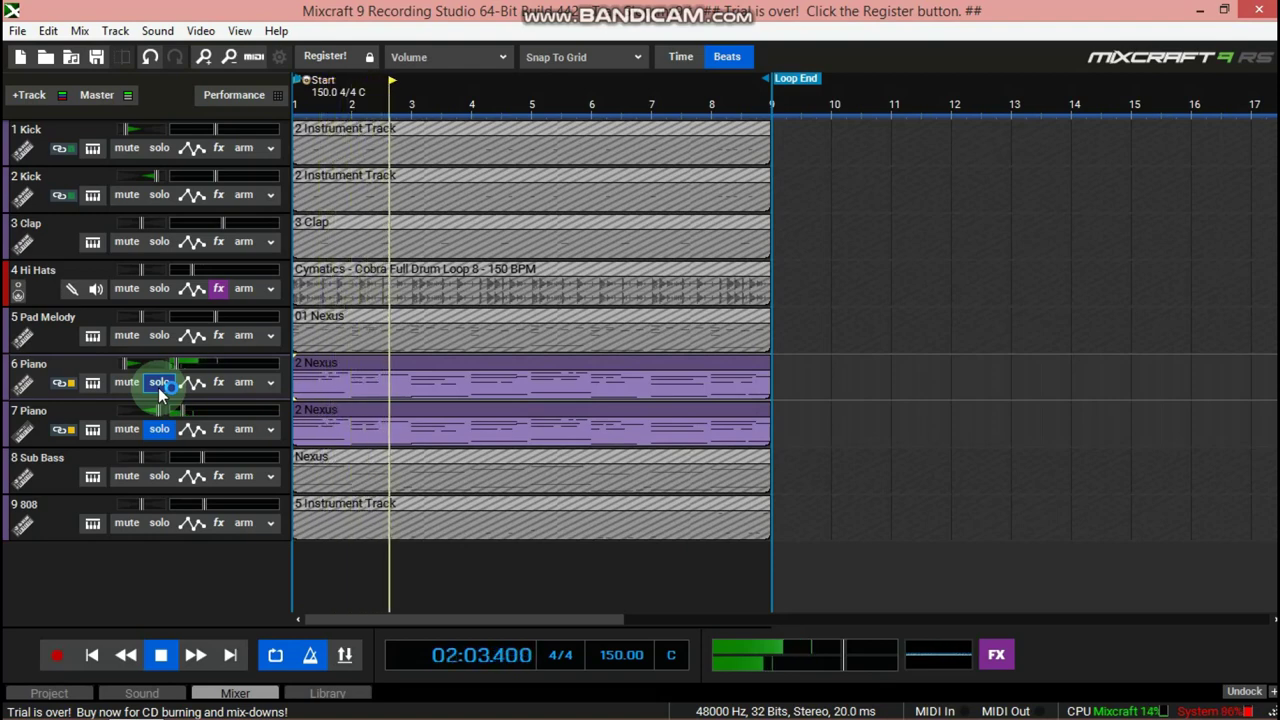
{"action": "key", "text": "space"}
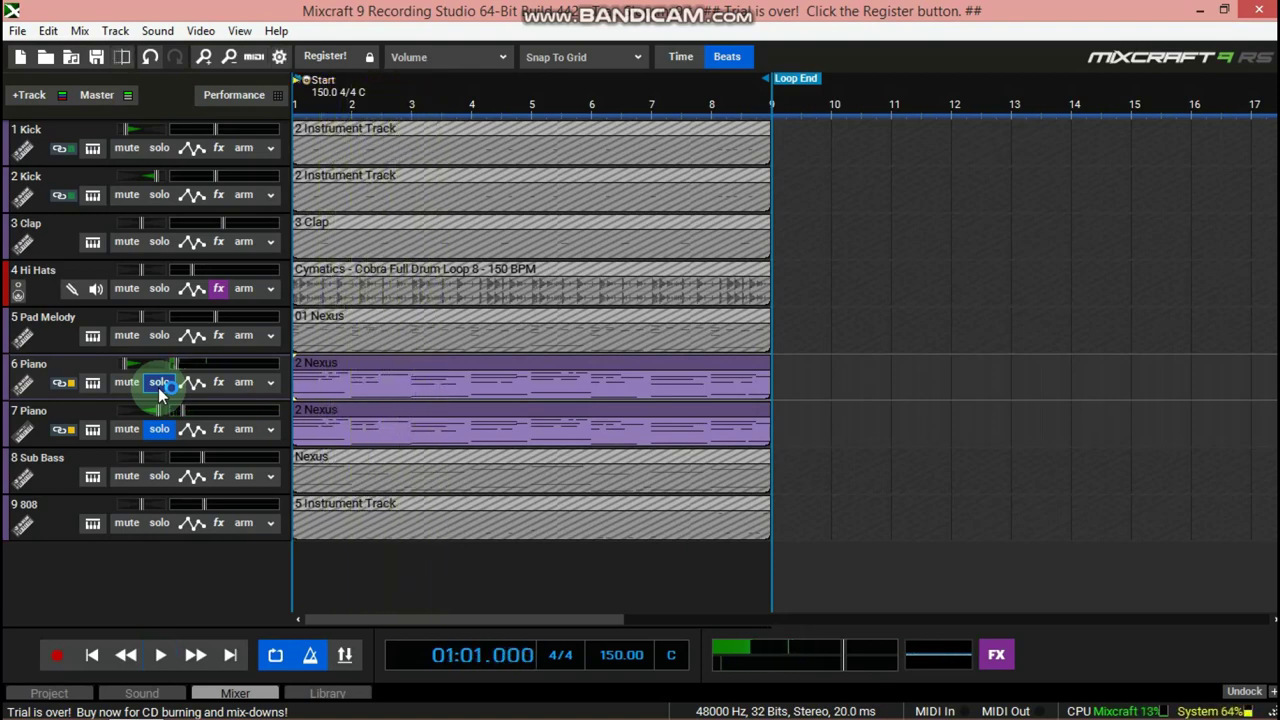
Step: Add Pad Melody to the soloed Piano tracks and audition them together, clearing all three solos when finished
{"action": "left_click", "coordinate": [161, 337]}
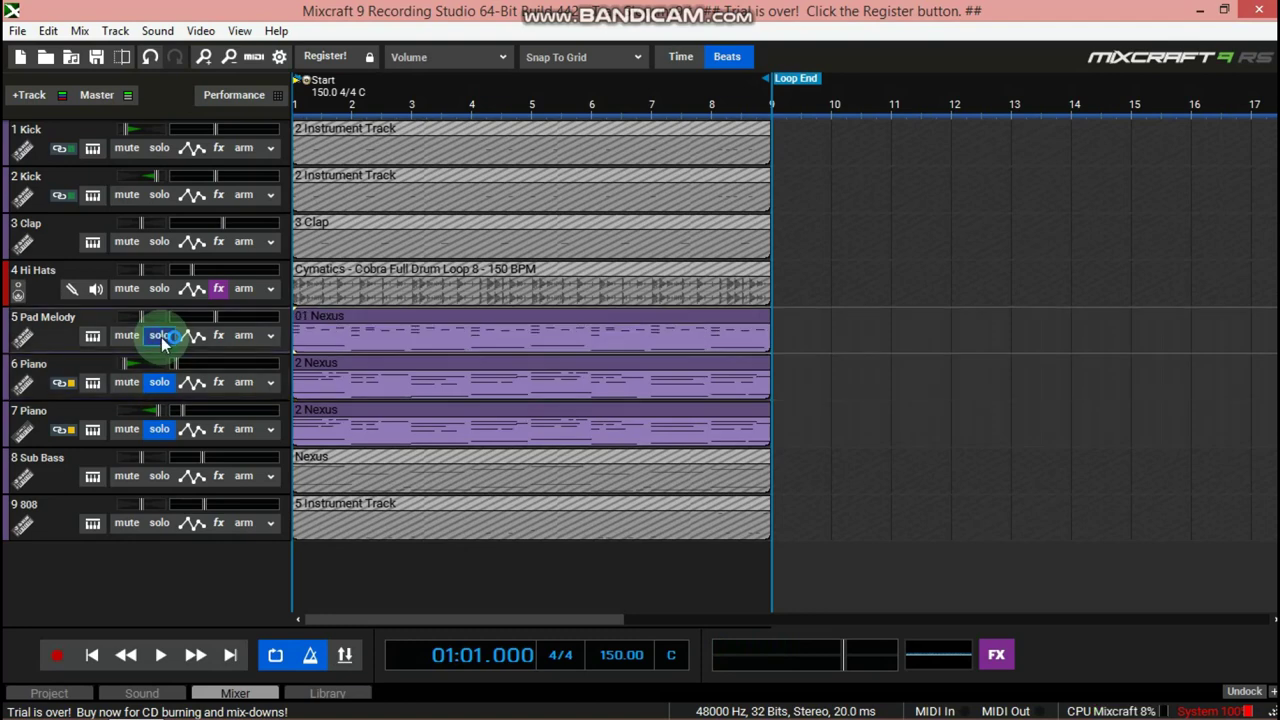
{"action": "key", "text": "space"}
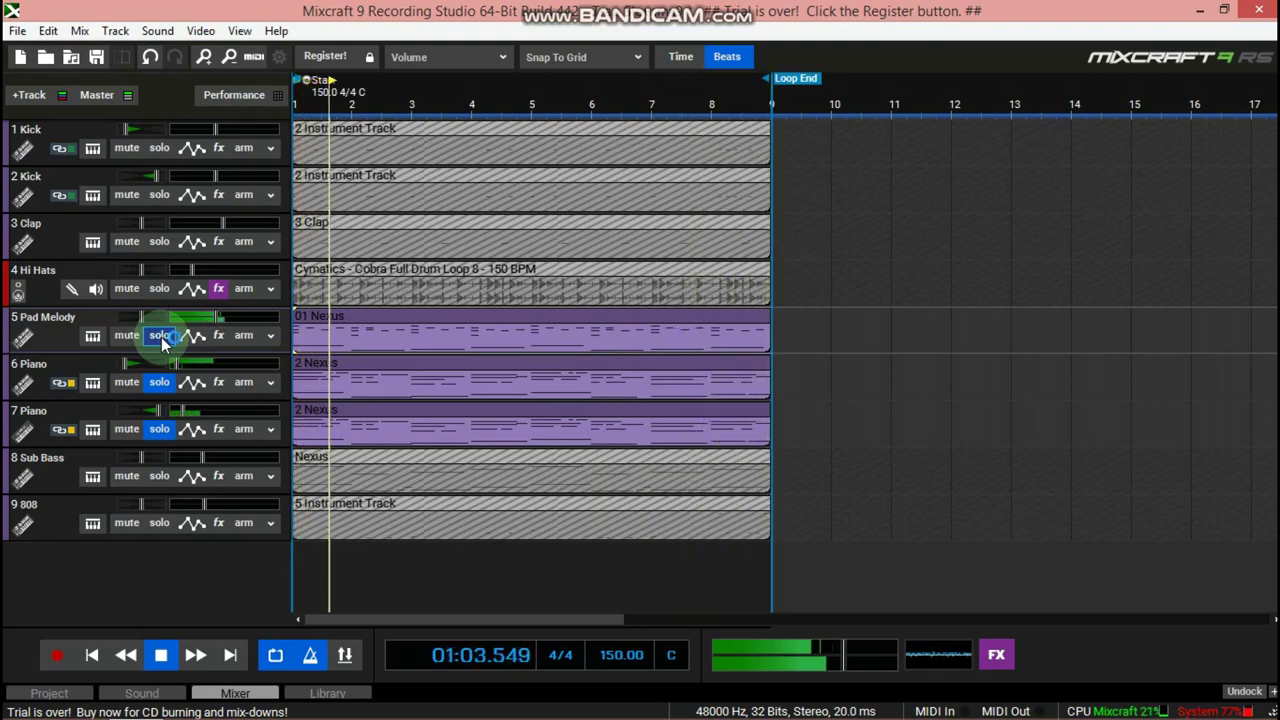
{"action": "key", "text": "space"}
{"action": "left_click", "coordinate": [160, 336]}
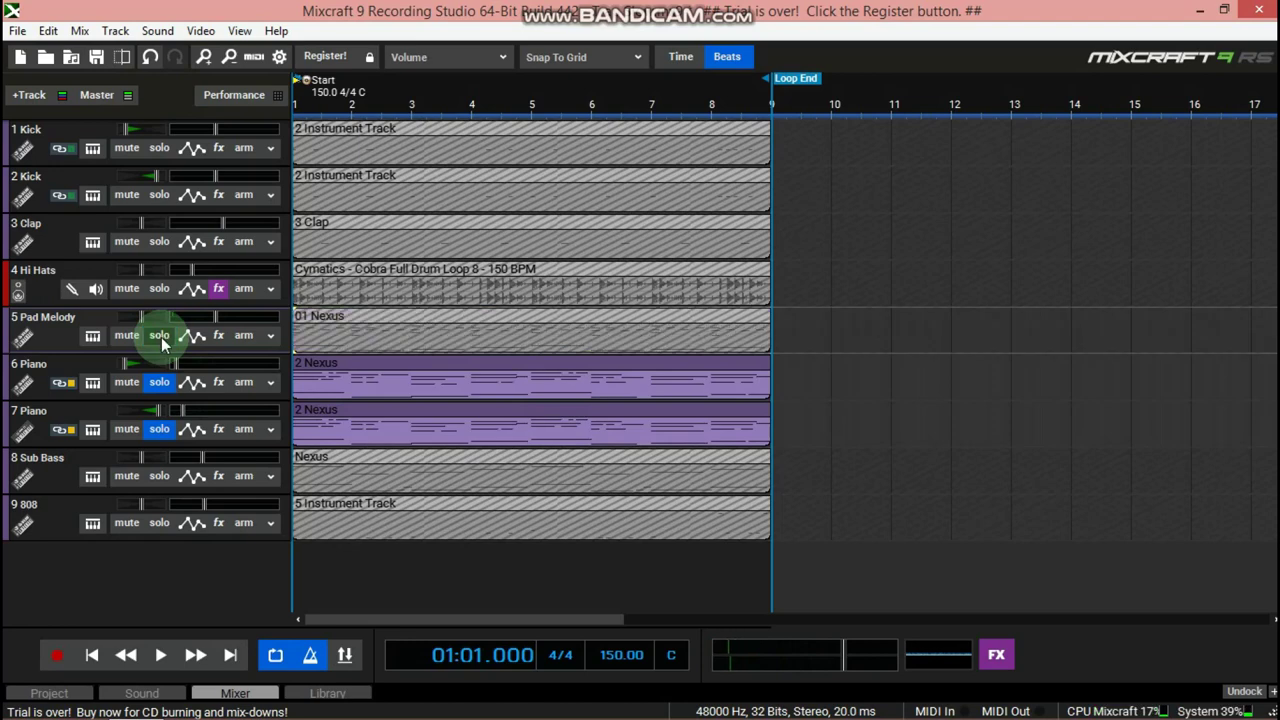
{"action": "left_click", "coordinate": [160, 336]}
{"action": "left_click", "coordinate": [160, 382]}
{"action": "left_click", "coordinate": [160, 429]}
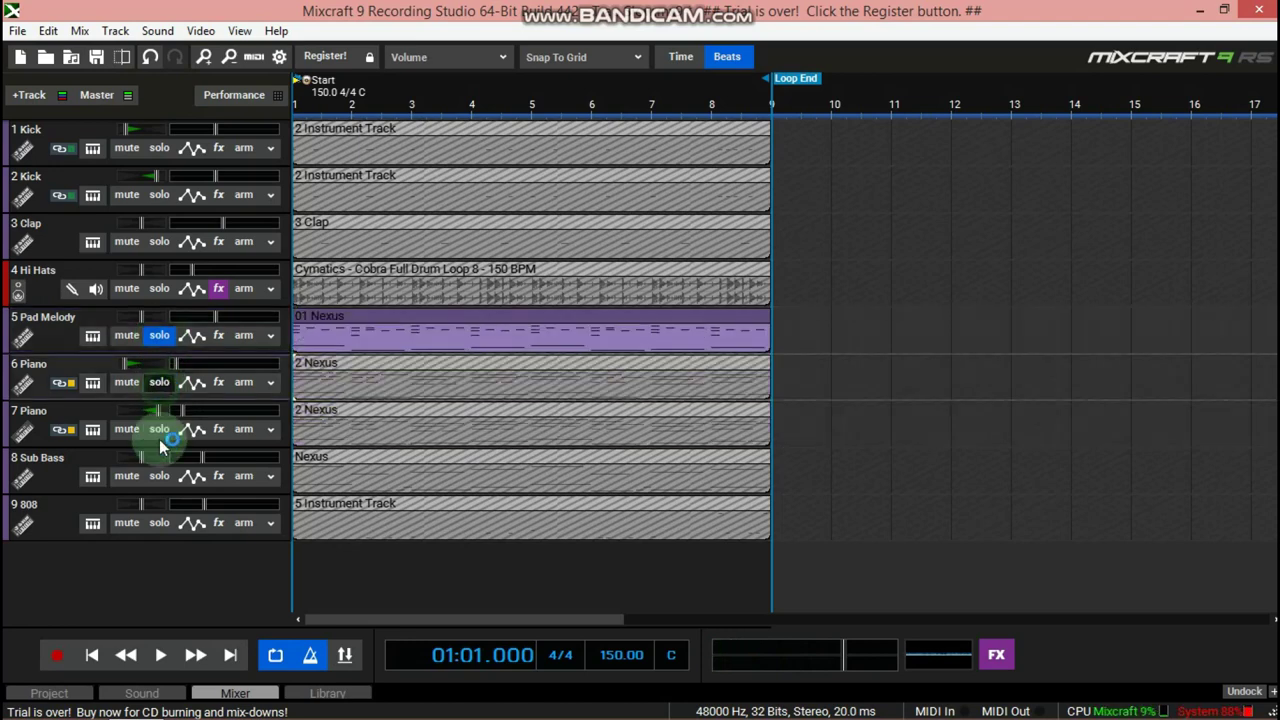
{"action": "left_click", "coordinate": [165, 335]}
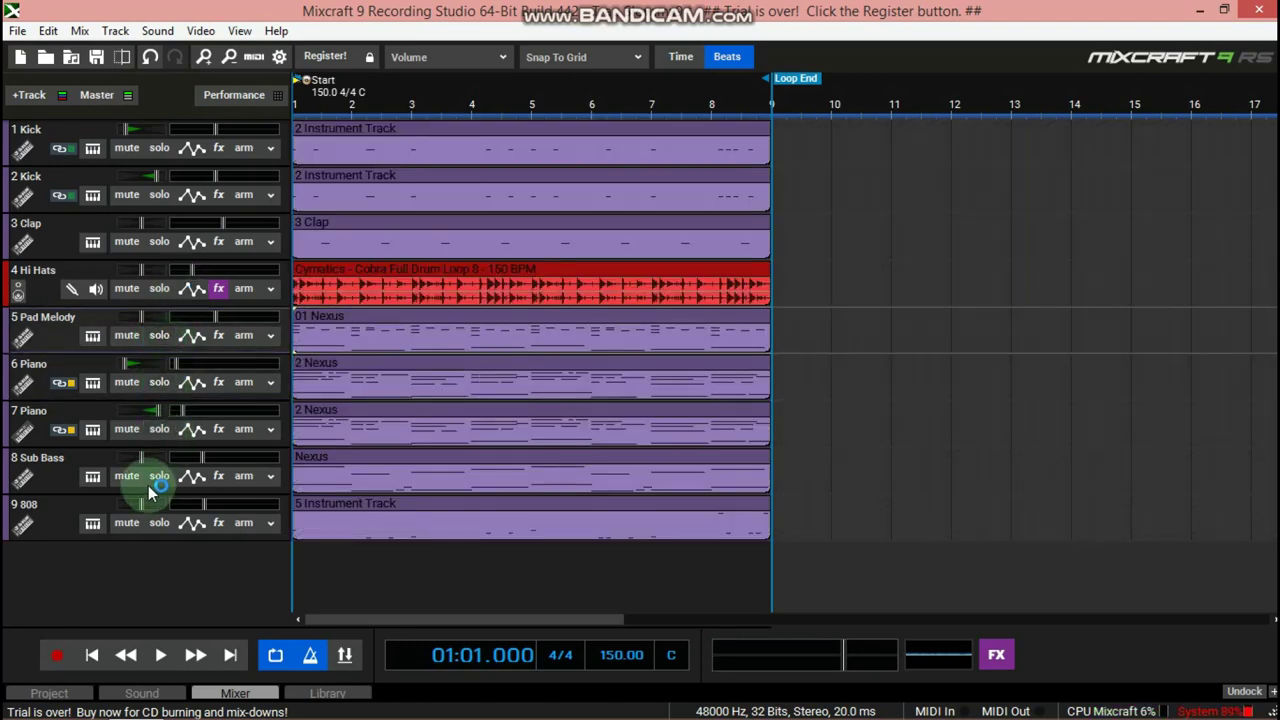
Step: Solo the Sub Bass track and listen to it on its own from the start of the loop
{"action": "left_click", "coordinate": [160, 477]}
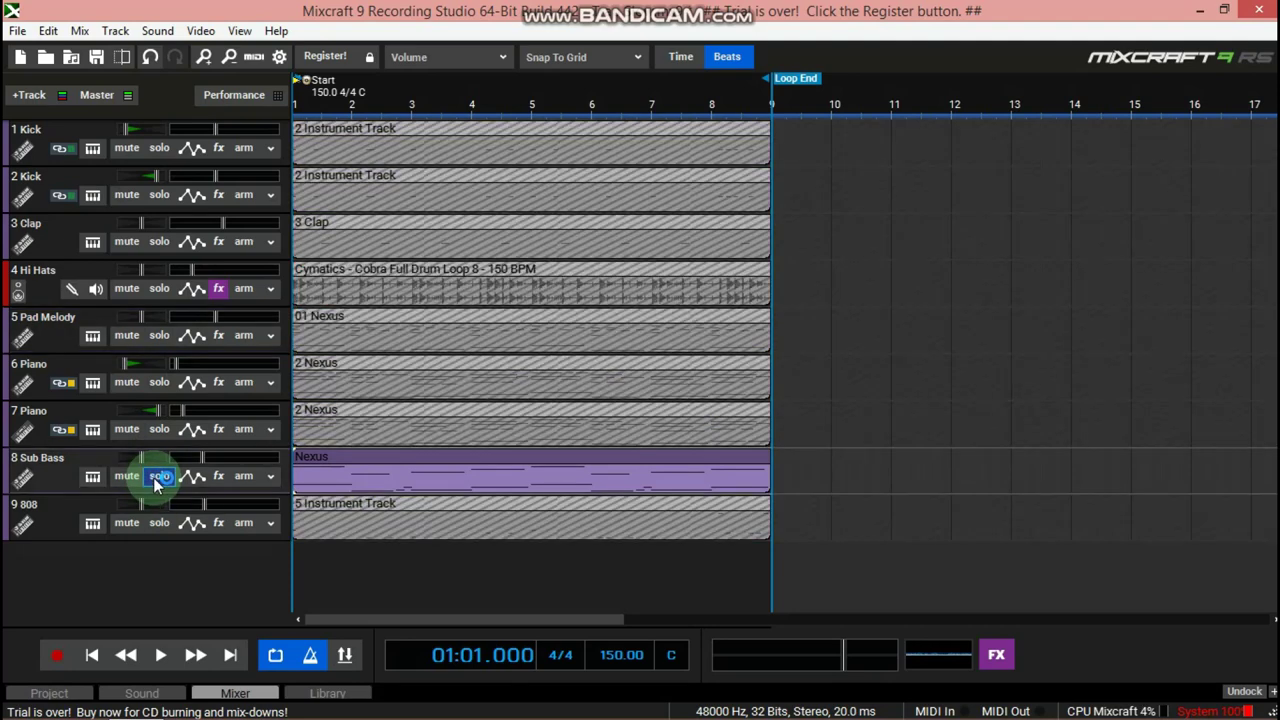
{"action": "key", "text": "space"}
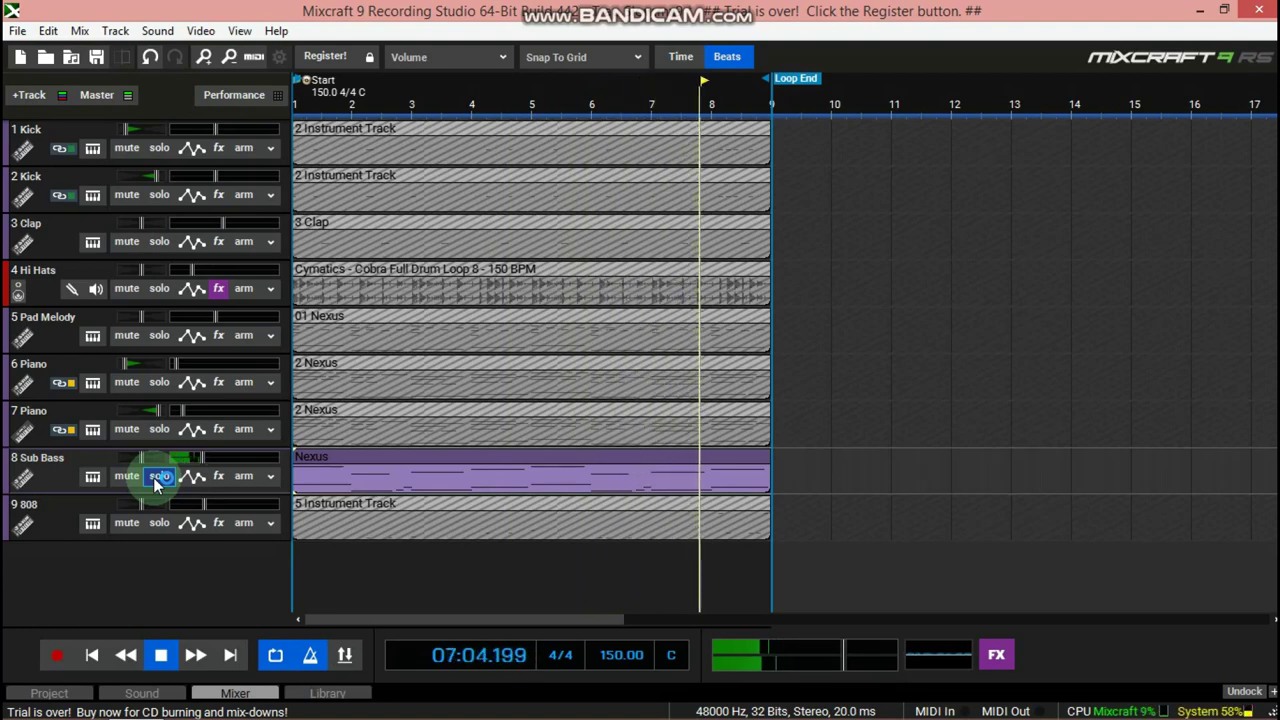
{"action": "left_click", "coordinate": [157, 477]}
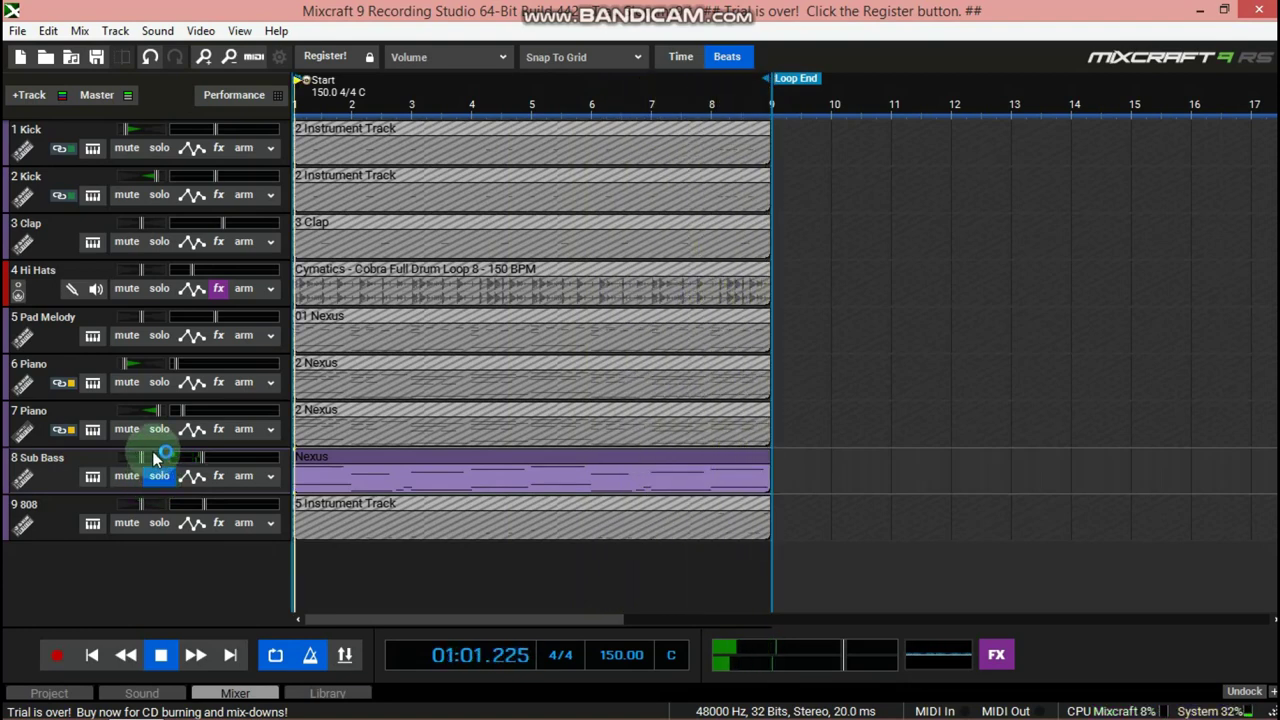
{"action": "key", "text": "space"}
Step: Add both Piano tracks and Pad Melody to the soloed Sub Bass and audition the combination, clearing every solo when finished
{"action": "left_click", "coordinate": [180, 423]}
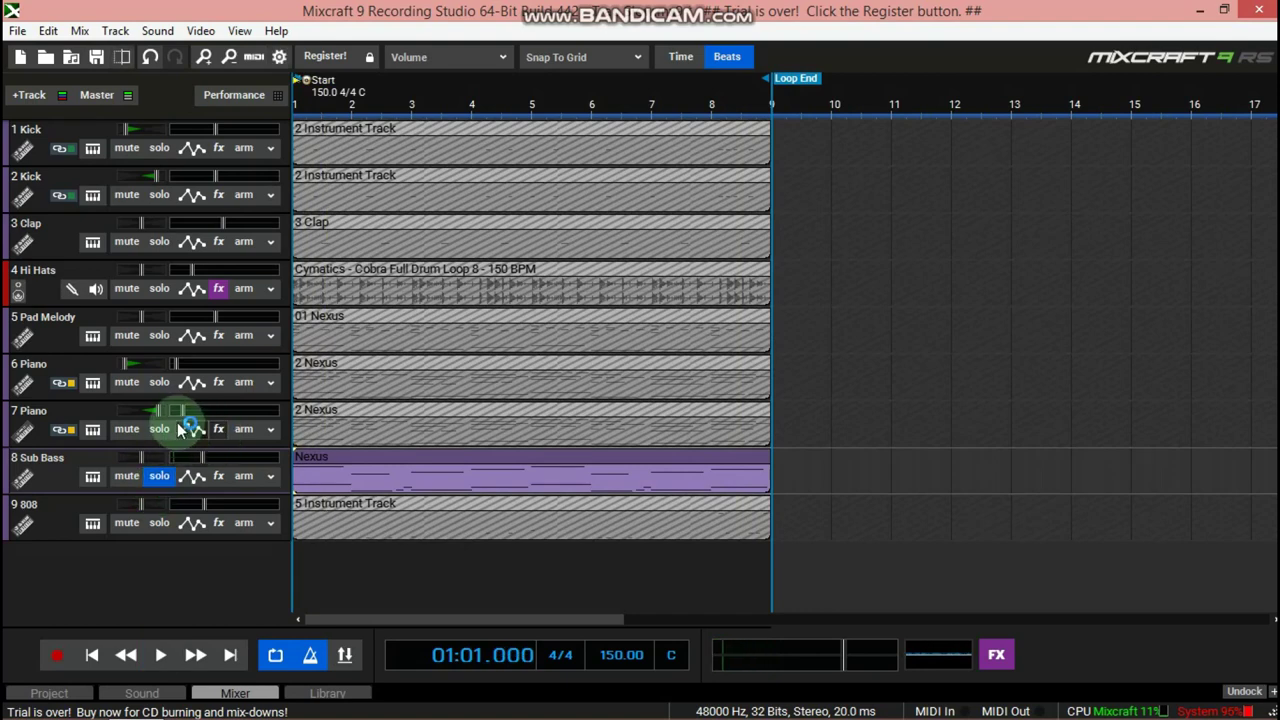
{"action": "left_click", "coordinate": [160, 430]}
{"action": "left_click", "coordinate": [160, 382]}
{"action": "left_click", "coordinate": [158, 336]}
{"action": "key", "text": "space"}
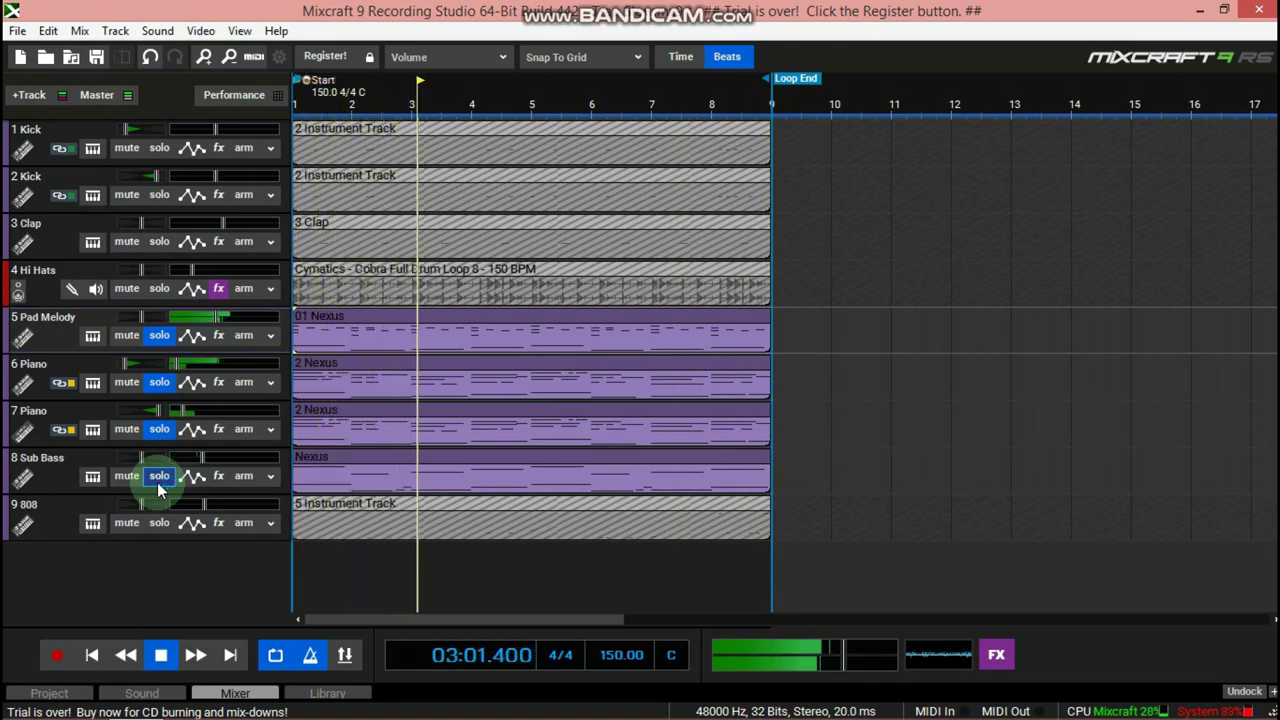
{"action": "left_click", "coordinate": [159, 476]}
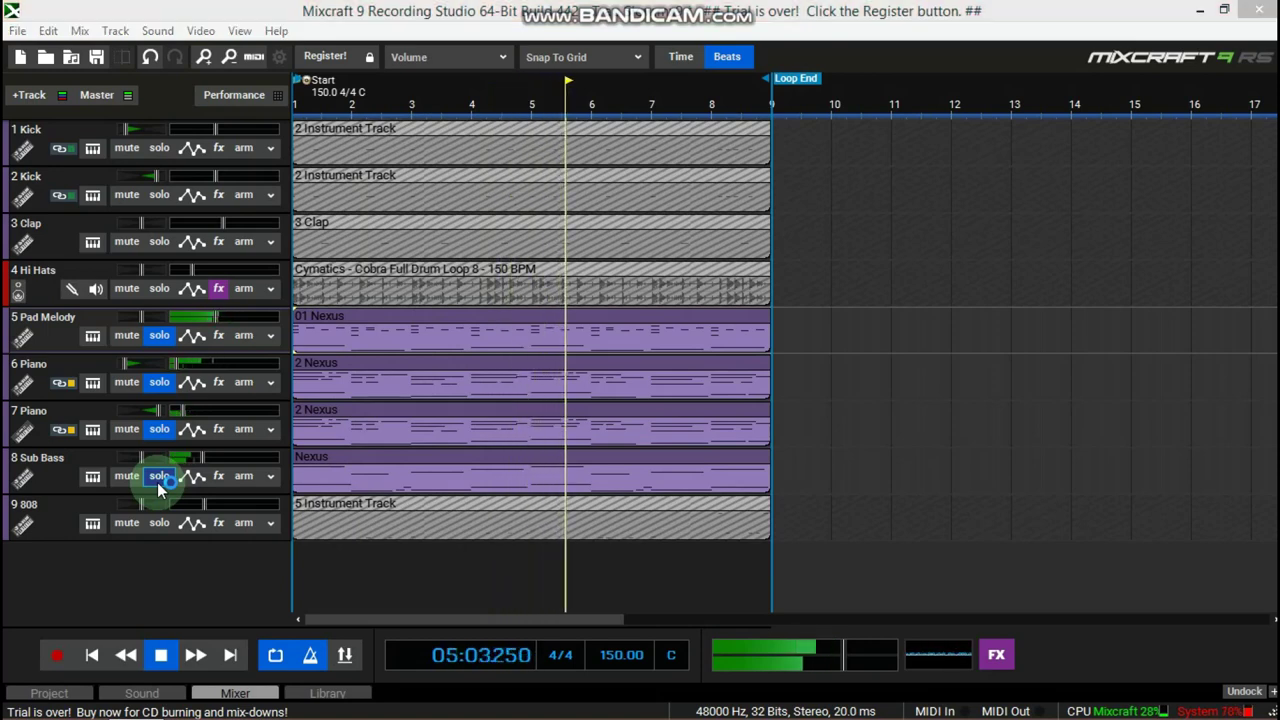
{"action": "key", "text": "space"}
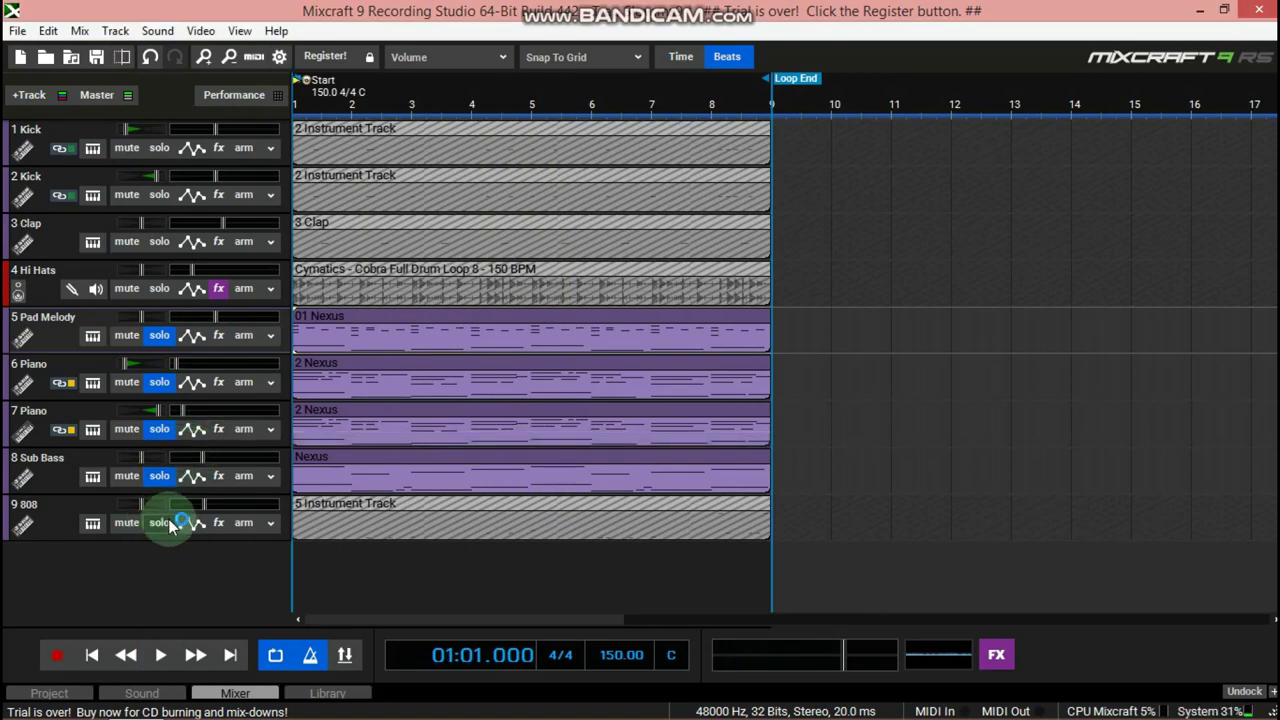
{"action": "left_click", "coordinate": [166, 484]}
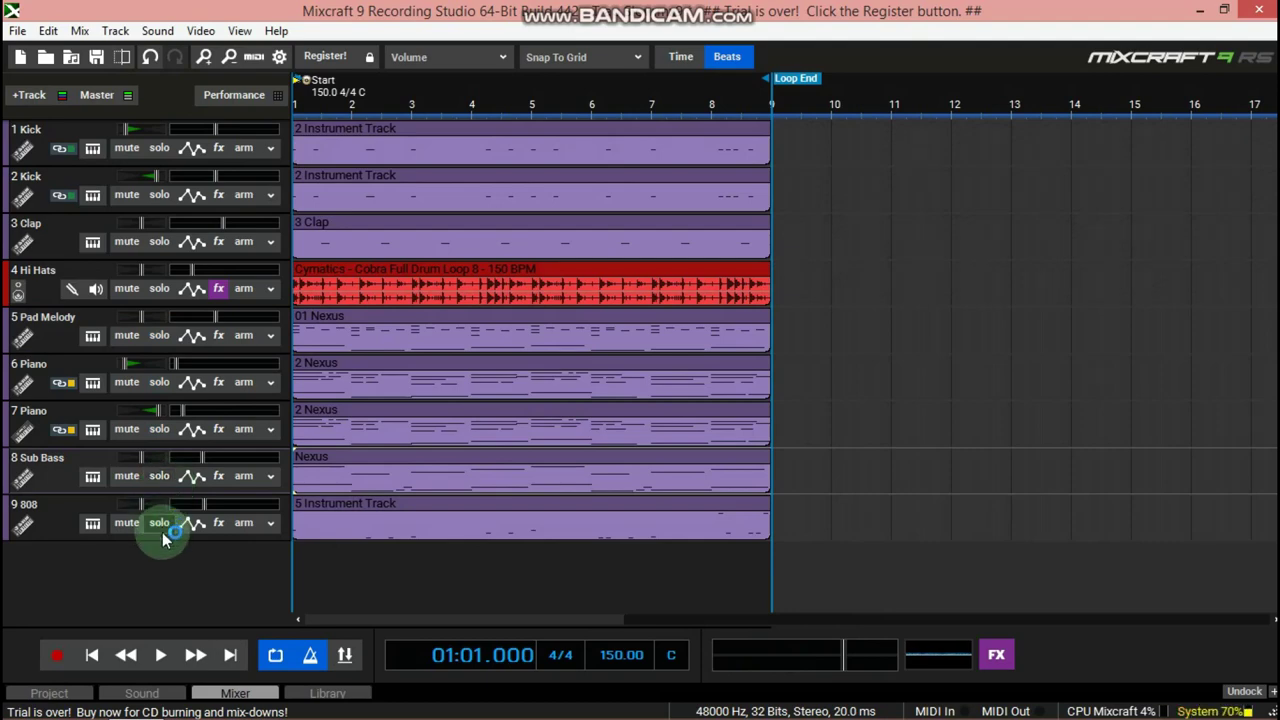
Step: Solo the 808 track and listen to it on its own from the start of the loop
{"action": "left_click", "coordinate": [164, 530]}
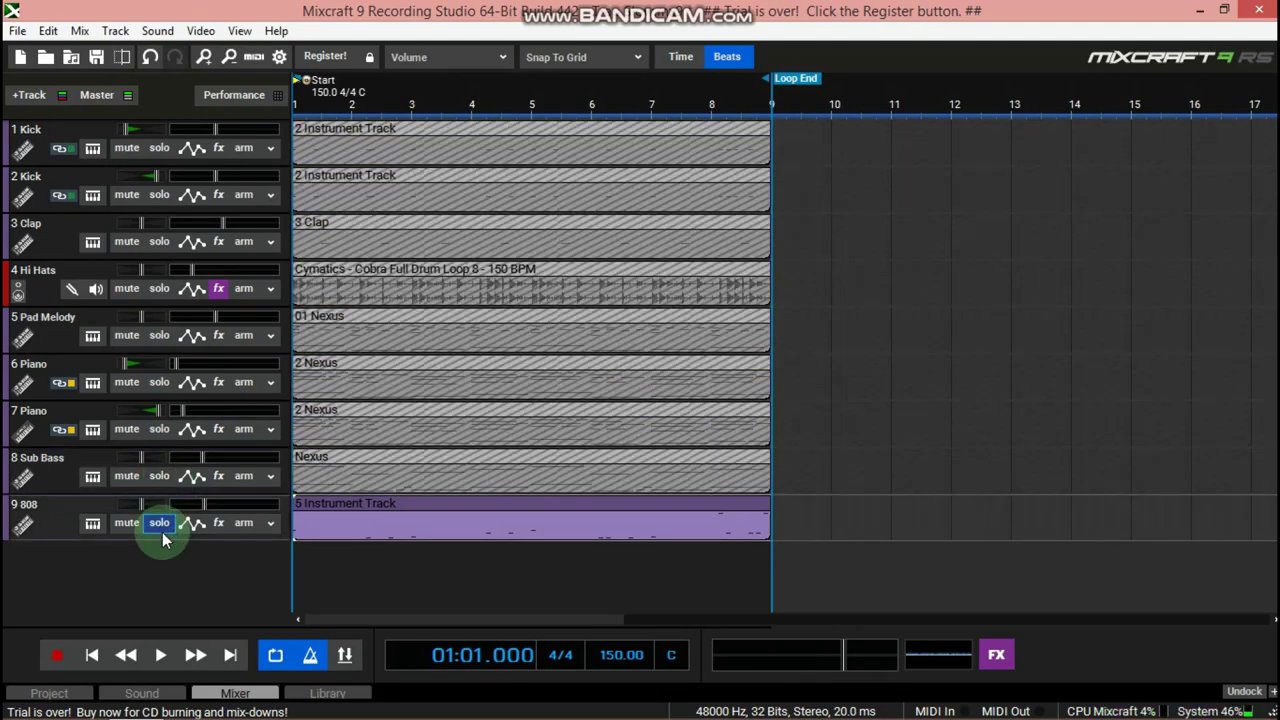
{"action": "key", "text": "space"}
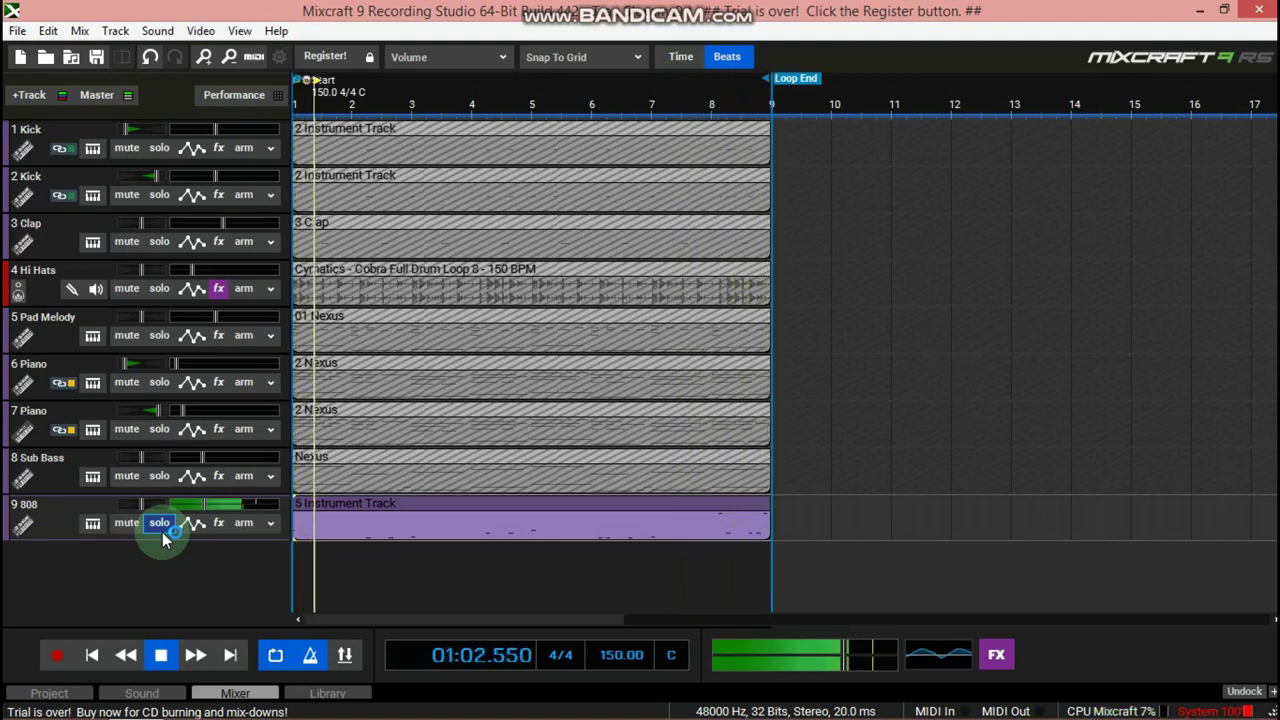
{"action": "key", "text": "space"}
Step: Audition the 808 with Sub Bass, both Piano tracks and Pad Melody soloed, clearing every solo when finished
{"action": "left_click", "coordinate": [180, 520]}
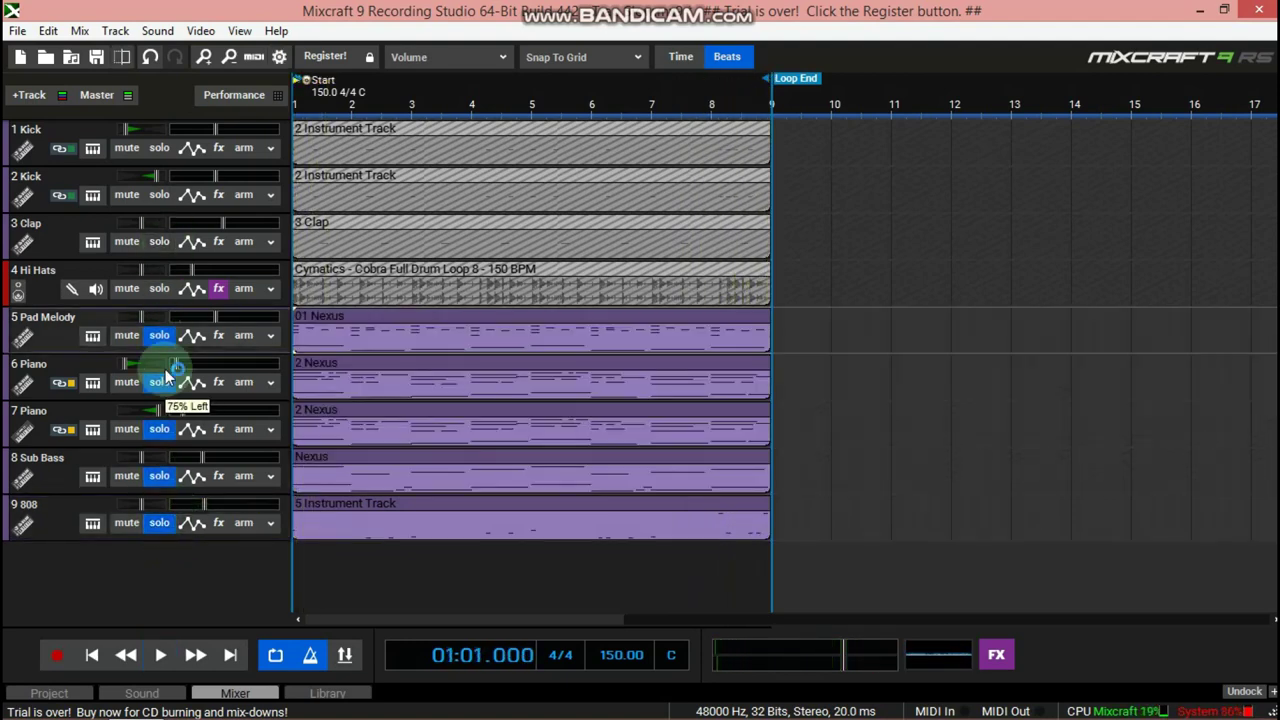
{"action": "key", "text": "space"}
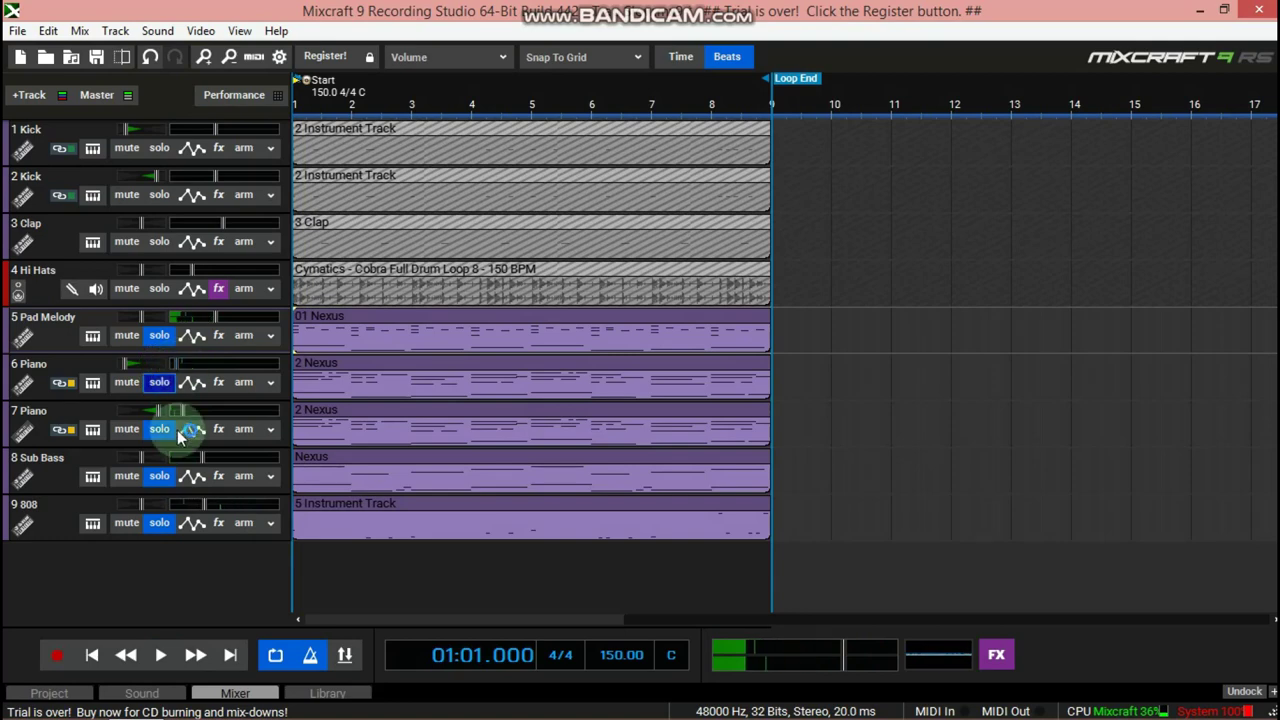
{"action": "left_click", "coordinate": [168, 528]}
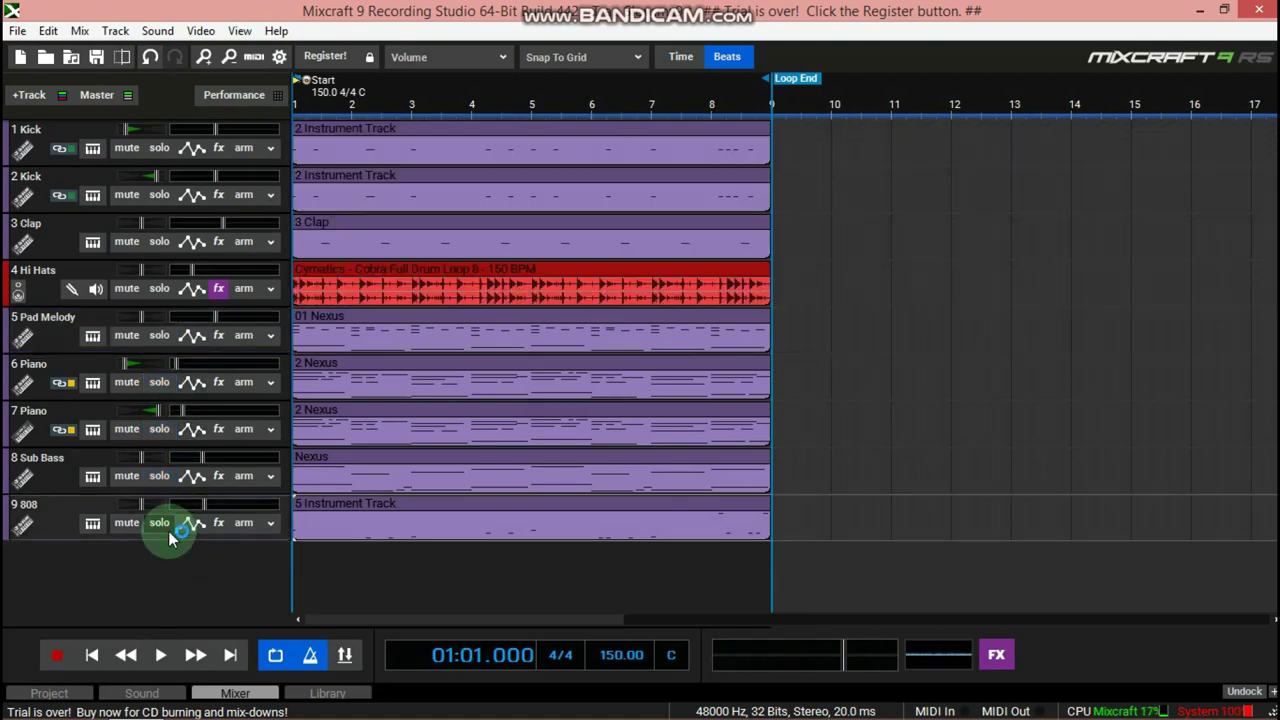
Step: Solo both Kick tracks together with Pad Melody, both Piano tracks and the 808
{"action": "left_click", "coordinate": [160, 148]}
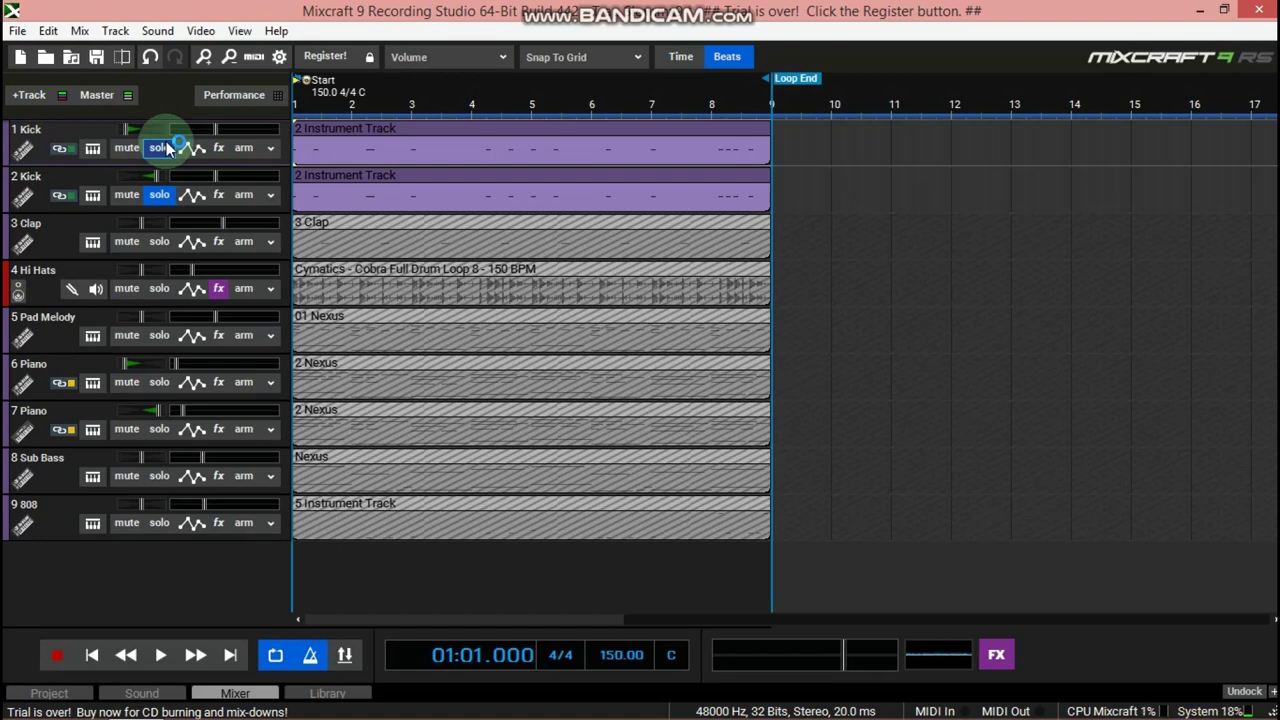
{"action": "left_click", "coordinate": [160, 338]}
{"action": "left_click", "coordinate": [160, 384]}
{"action": "left_click", "coordinate": [160, 429]}
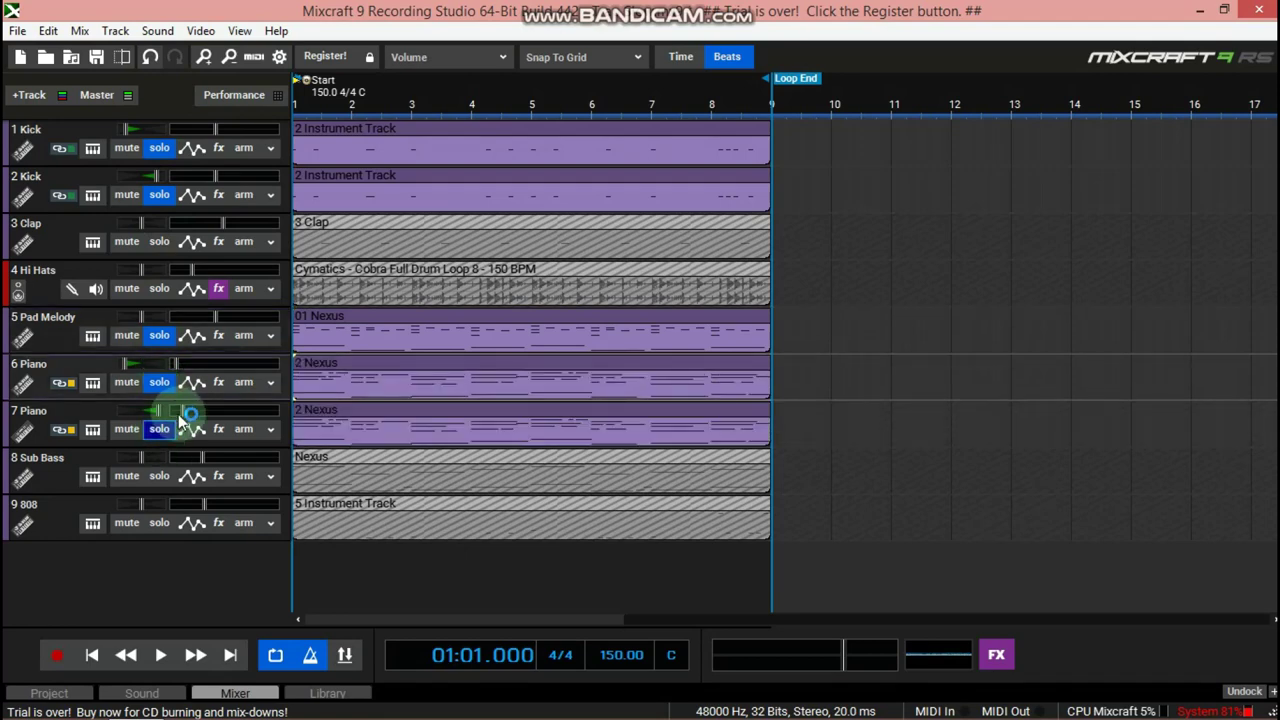
{"action": "left_click", "coordinate": [146, 533]}
{"action": "left_click", "coordinate": [158, 526]}
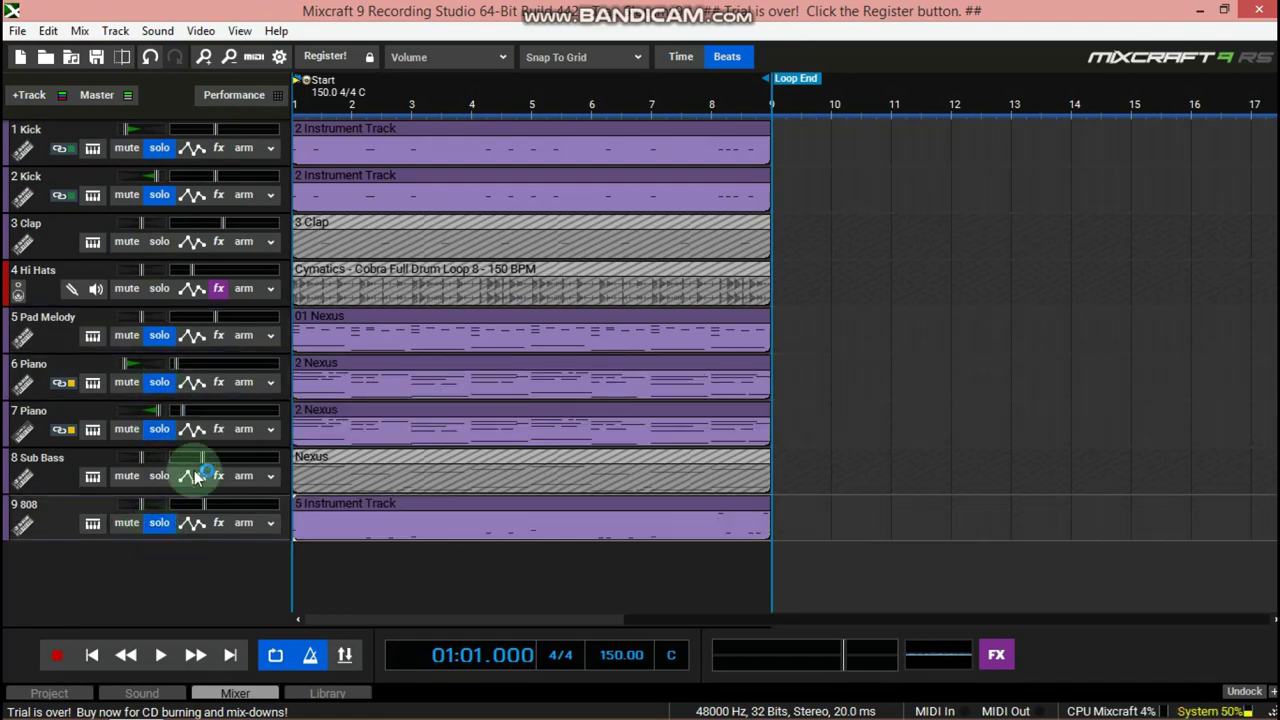
Step: Swap the Kick solos for Hi Hats and audition it with Pad Melody, both Piano tracks and the 808
{"action": "left_click", "coordinate": [159, 195]}
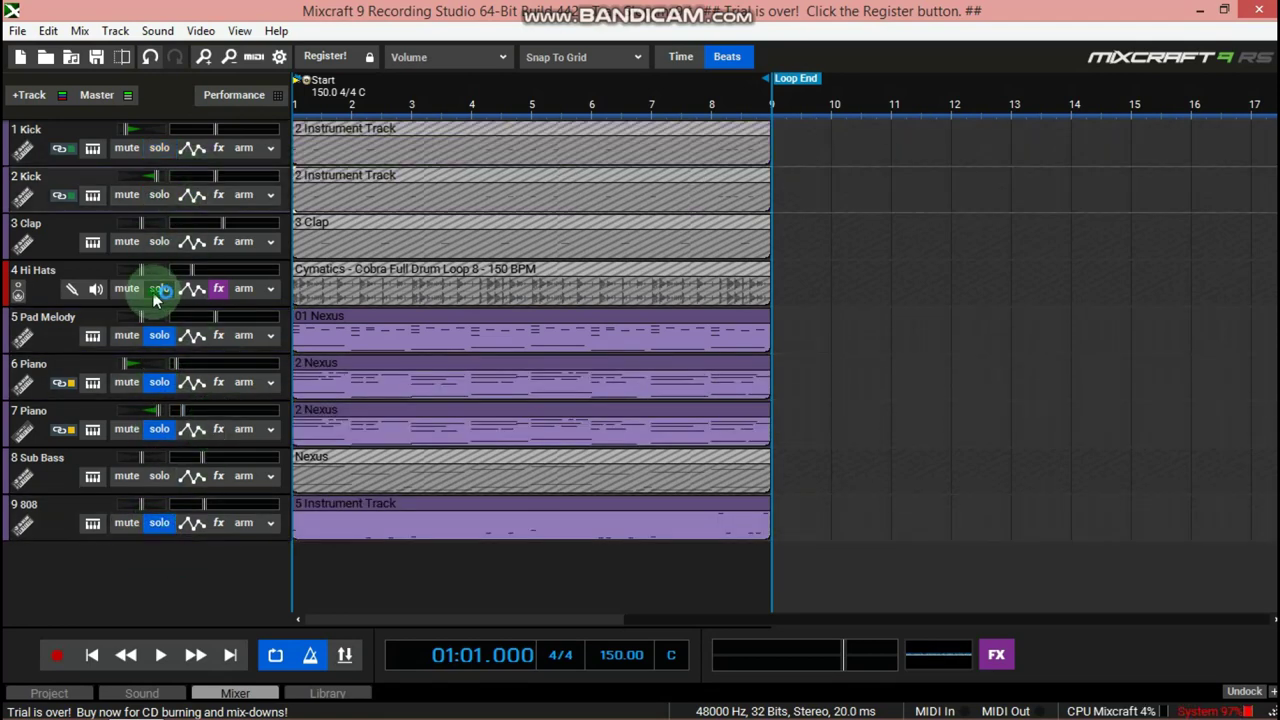
{"action": "left_click", "coordinate": [158, 289]}
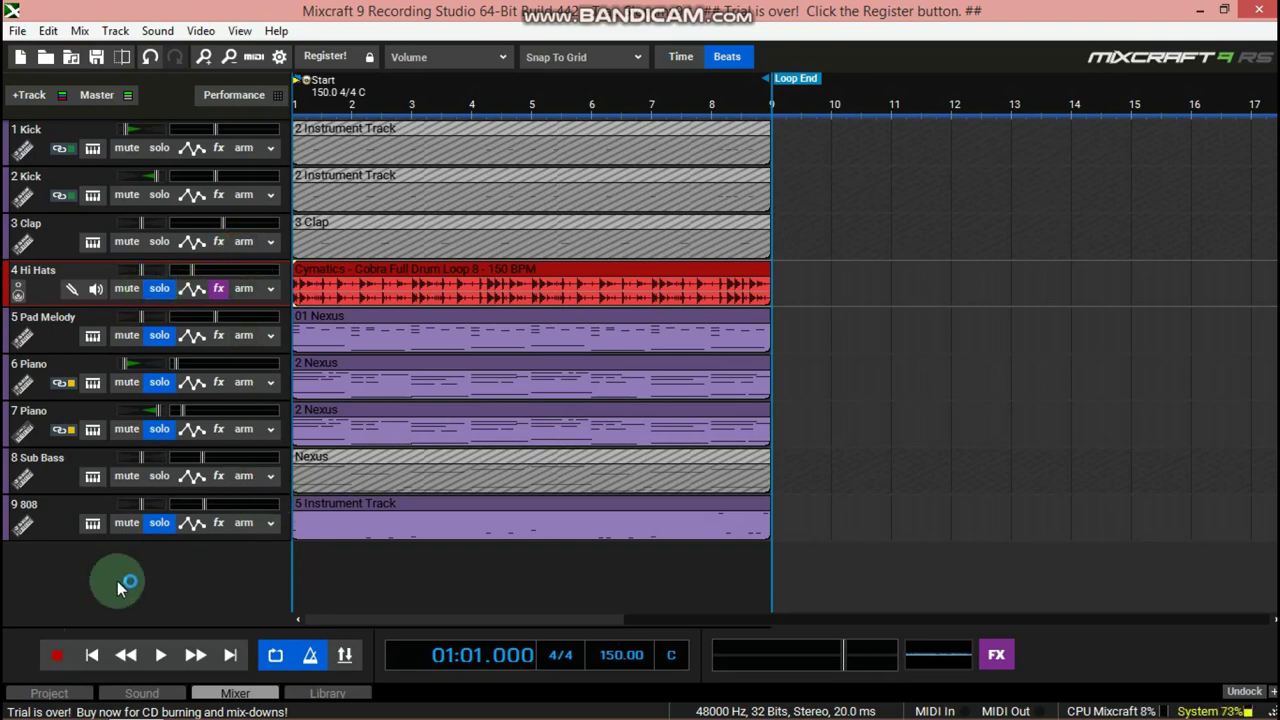
{"action": "left_click", "coordinate": [105, 667]}
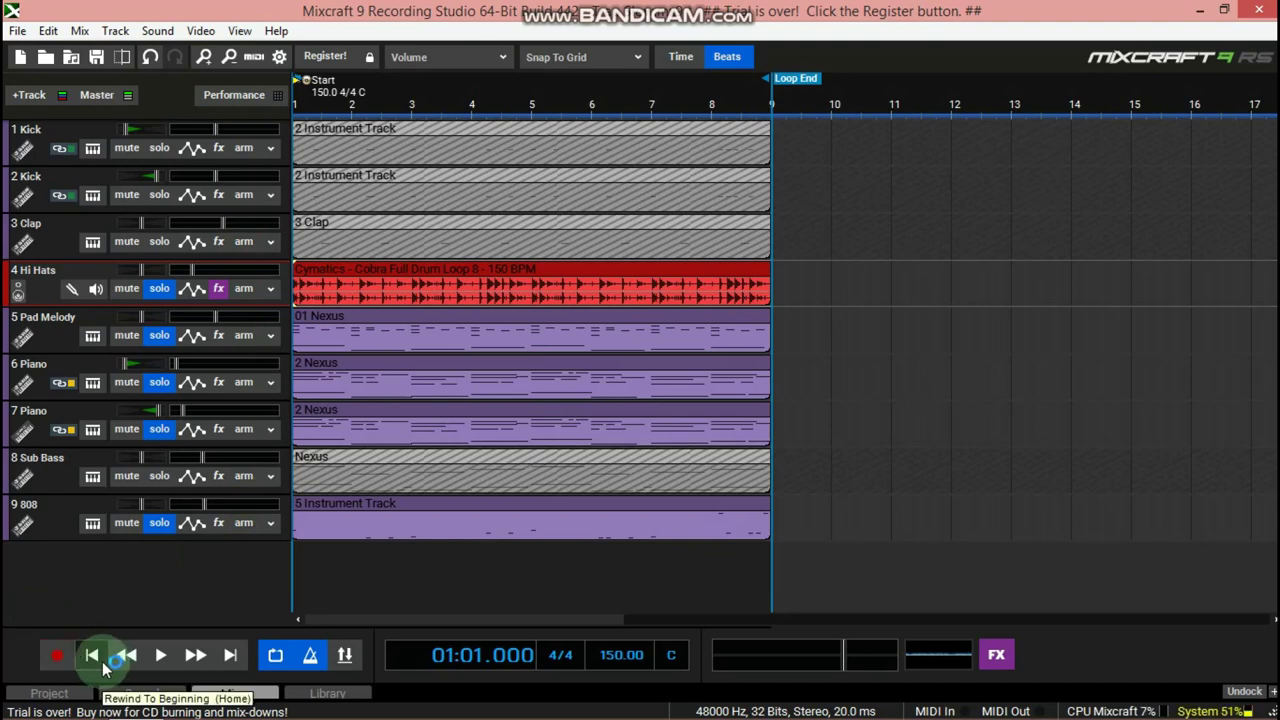
{"action": "key", "text": "space"}
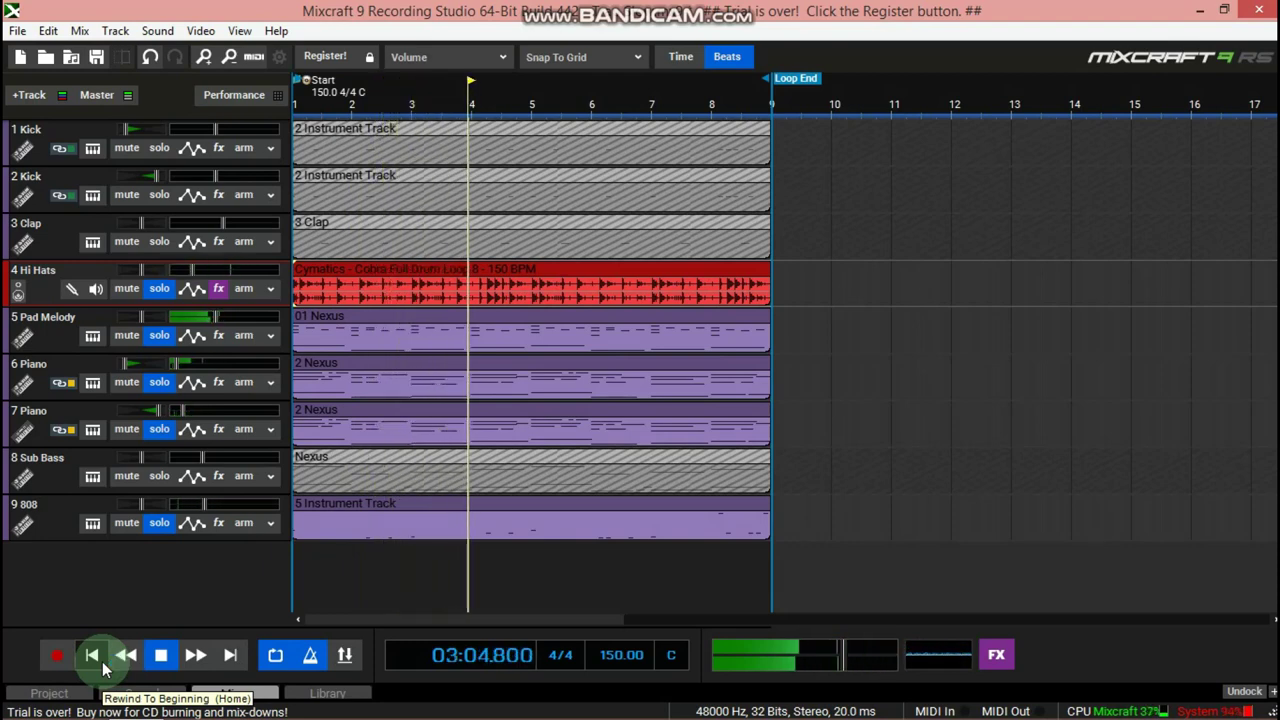
{"action": "left_click", "coordinate": [105, 667]}
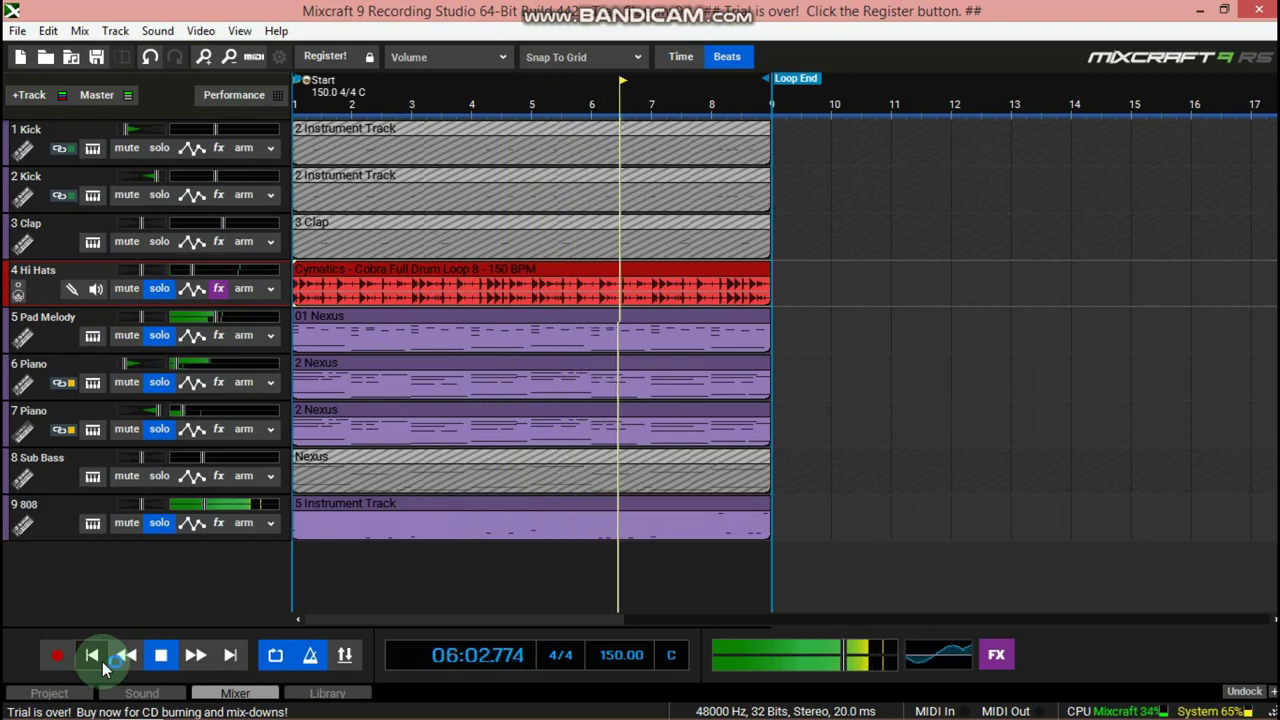
{"action": "left_click", "coordinate": [131, 451]}
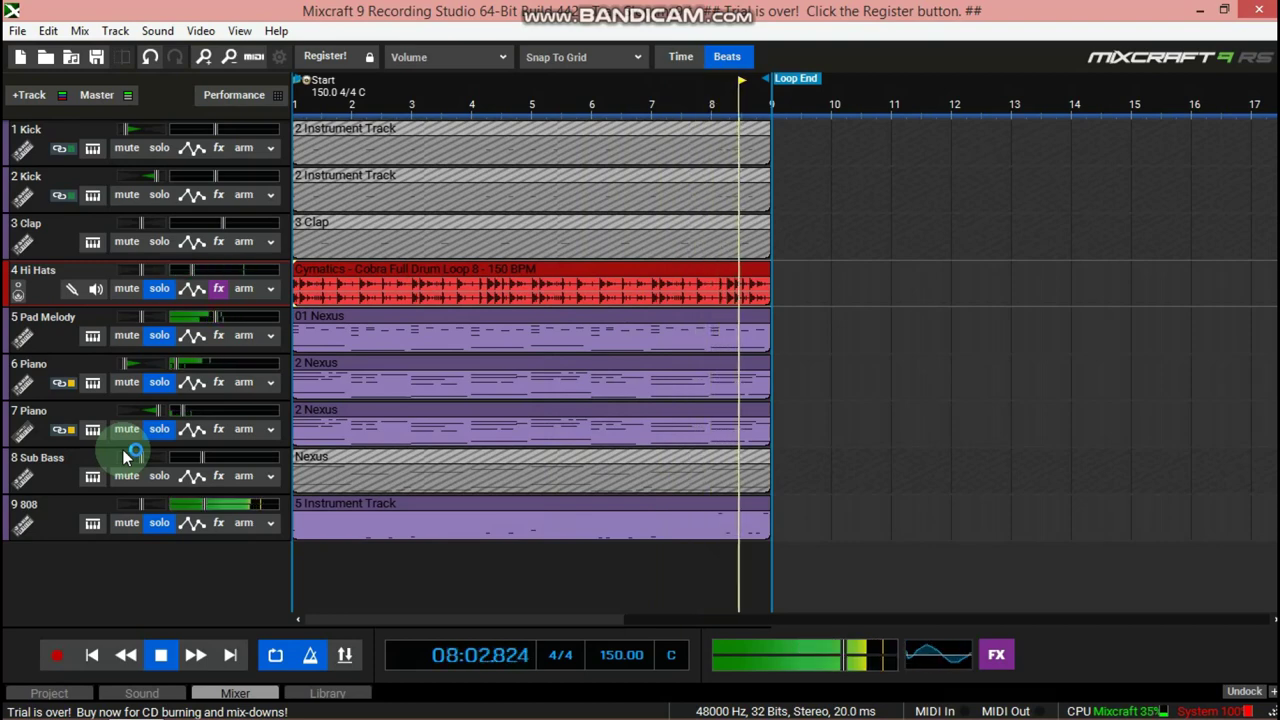
{"action": "key", "text": "space"}
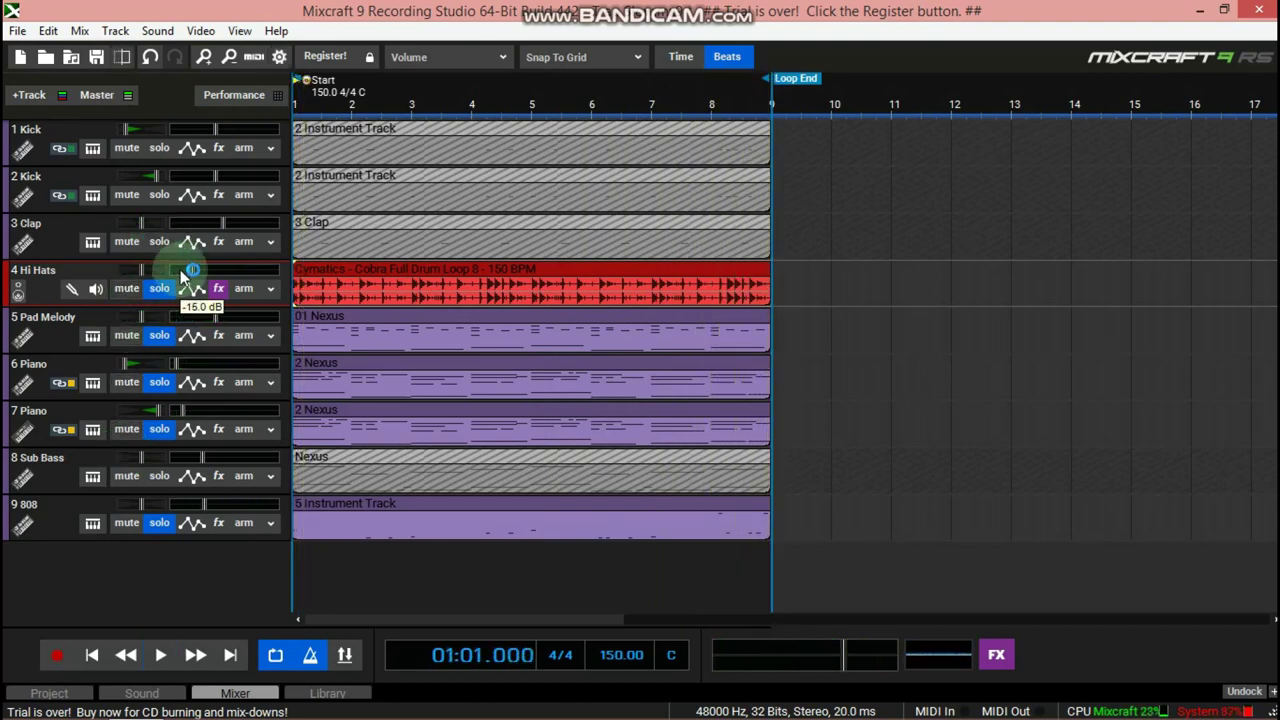
Step: Add Clap to the soloed tracks, view its instrument settings, and play the combination from the start of the loop
{"action": "mouse_move", "coordinate": [185, 272]}
{"action": "left_mouse_down"}
{"action": "mouse_move", "coordinate": [157, 258]}
{"action": "mouse_move", "coordinate": [165, 270]}
{"action": "left_mouse_up"}
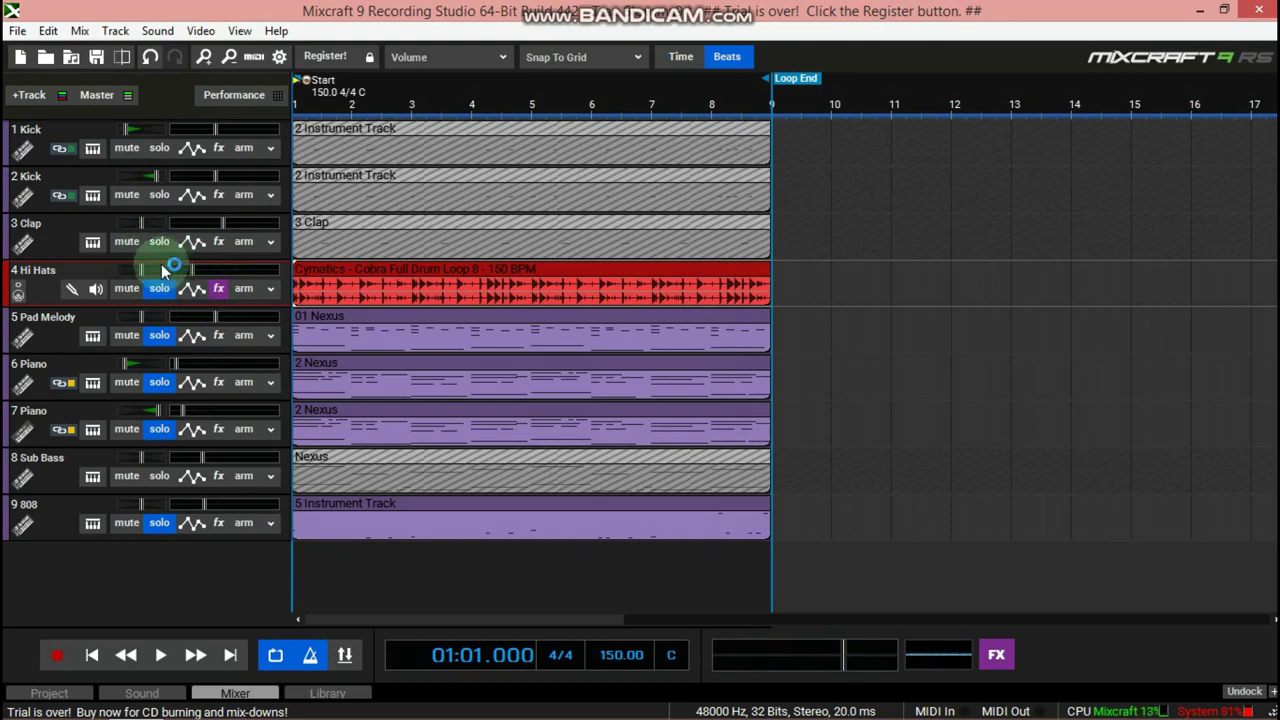
{"action": "left_click", "coordinate": [159, 245]}
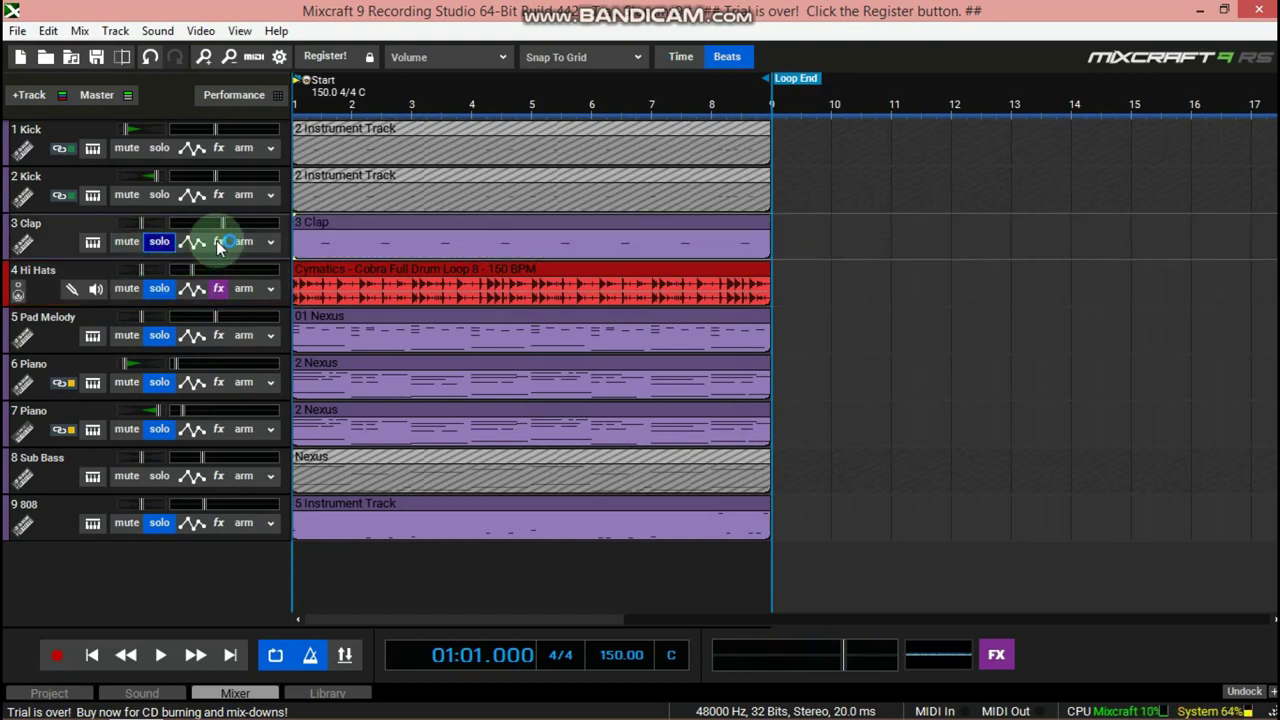
{"action": "left_click", "coordinate": [214, 288]}
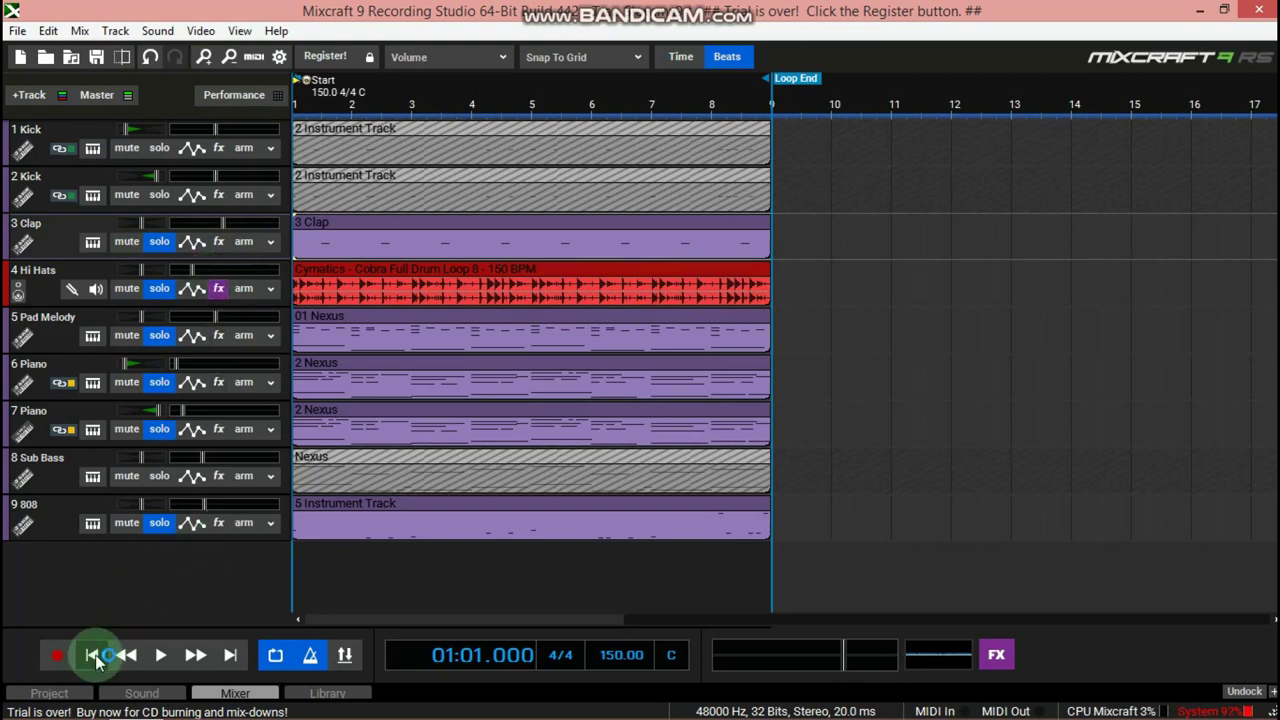
{"action": "left_click", "coordinate": [99, 287]}
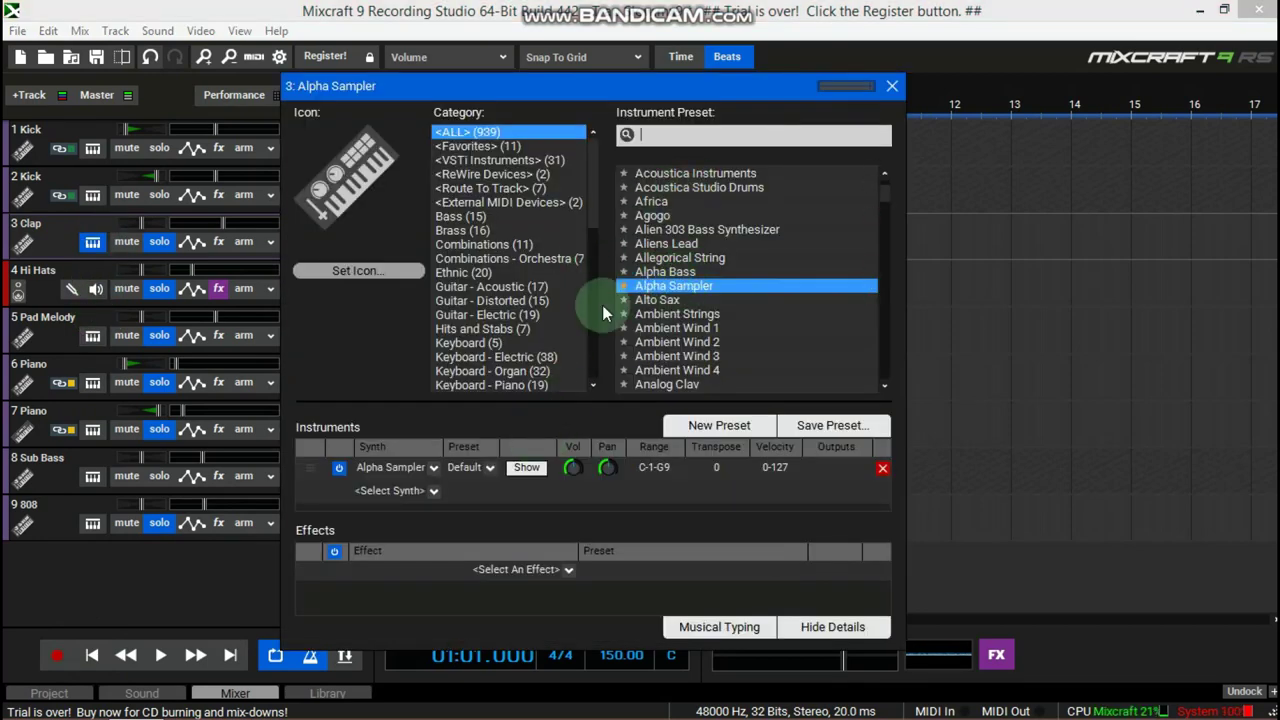
{"action": "left_click", "coordinate": [893, 87]}
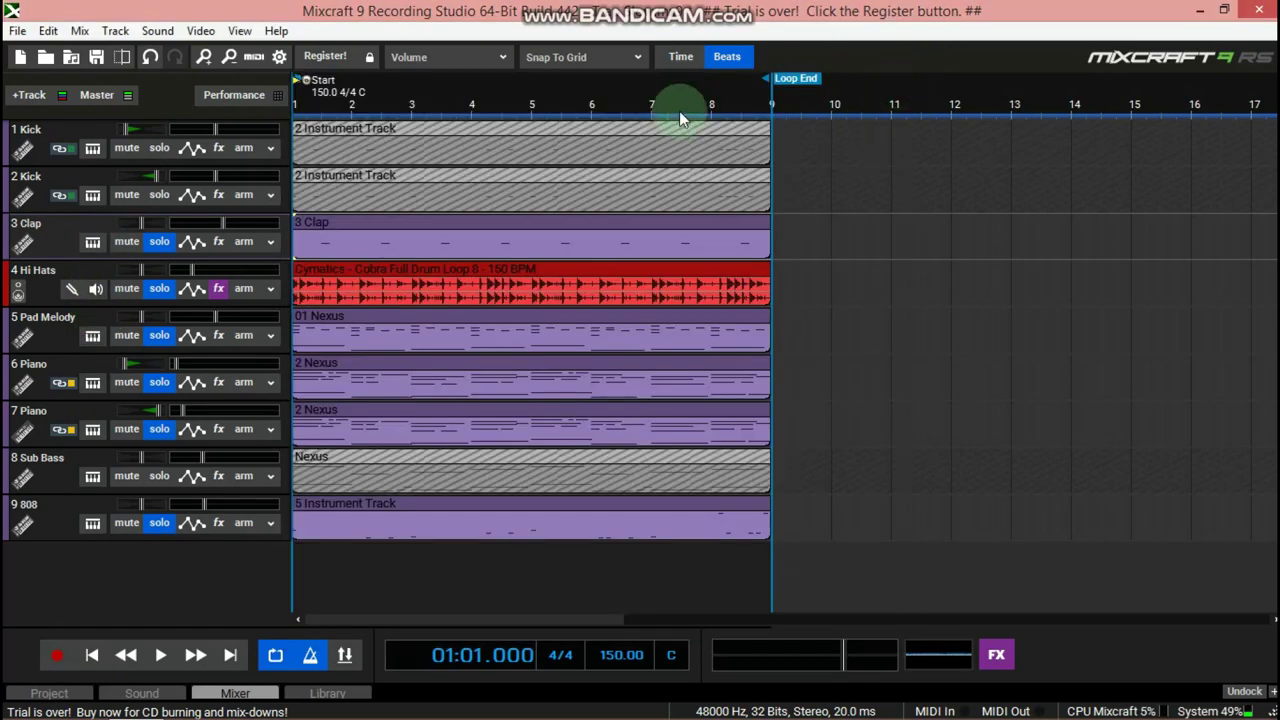
{"action": "left_click", "coordinate": [93, 655]}
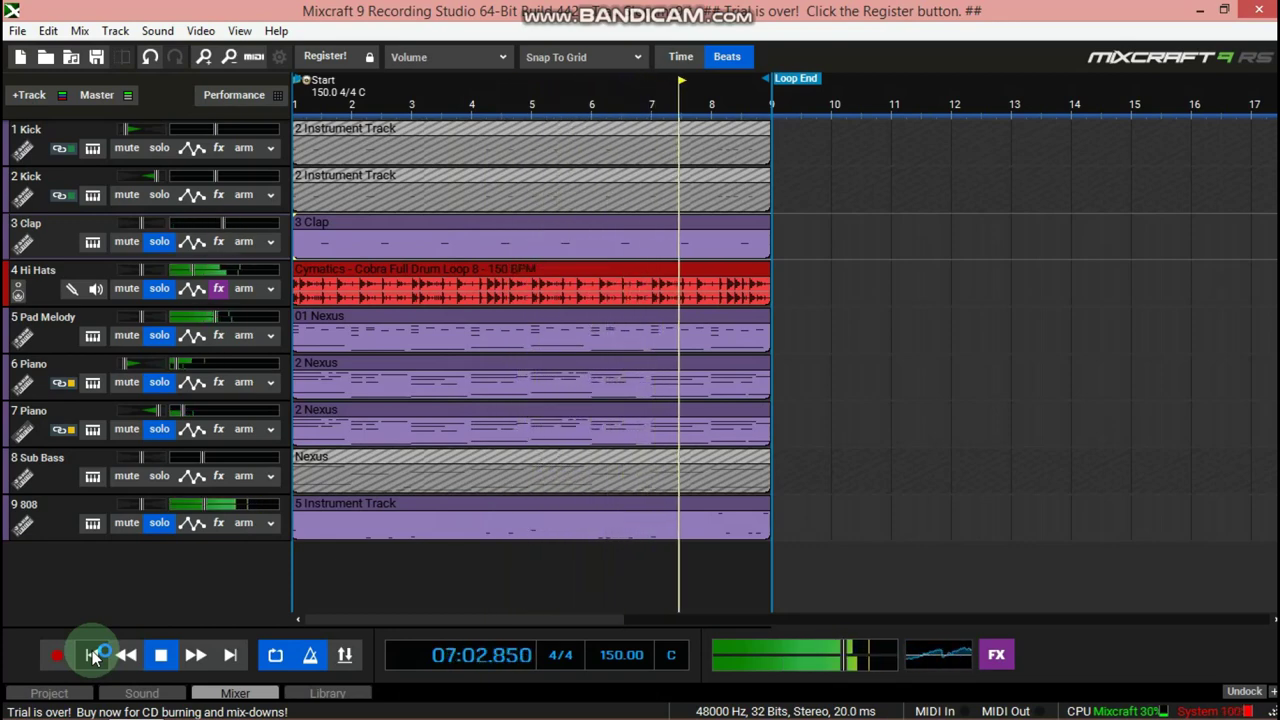
Step: Stop playback, switch the Clap solo off and back on, and audition the soloed combination again
{"action": "left_click", "coordinate": [165, 242]}
{"action": "key", "text": "space"}
{"action": "left_click", "coordinate": [168, 242]}
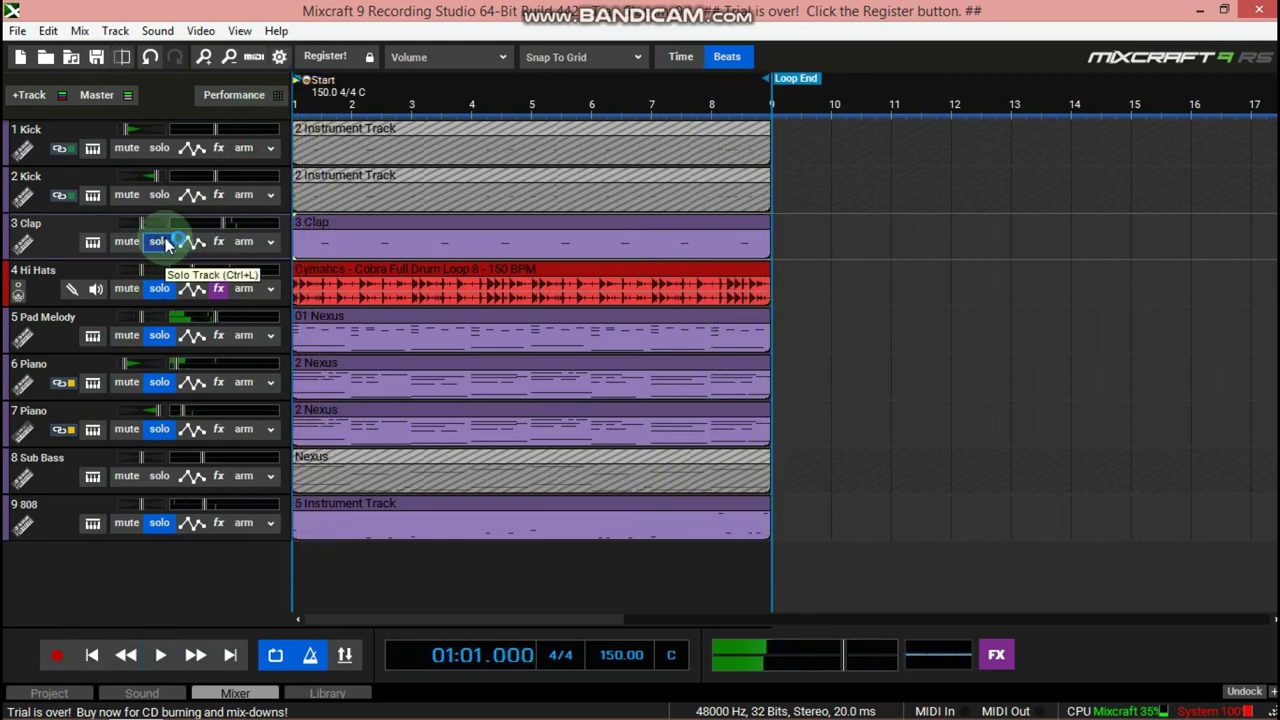
{"action": "left_click", "coordinate": [165, 243]}
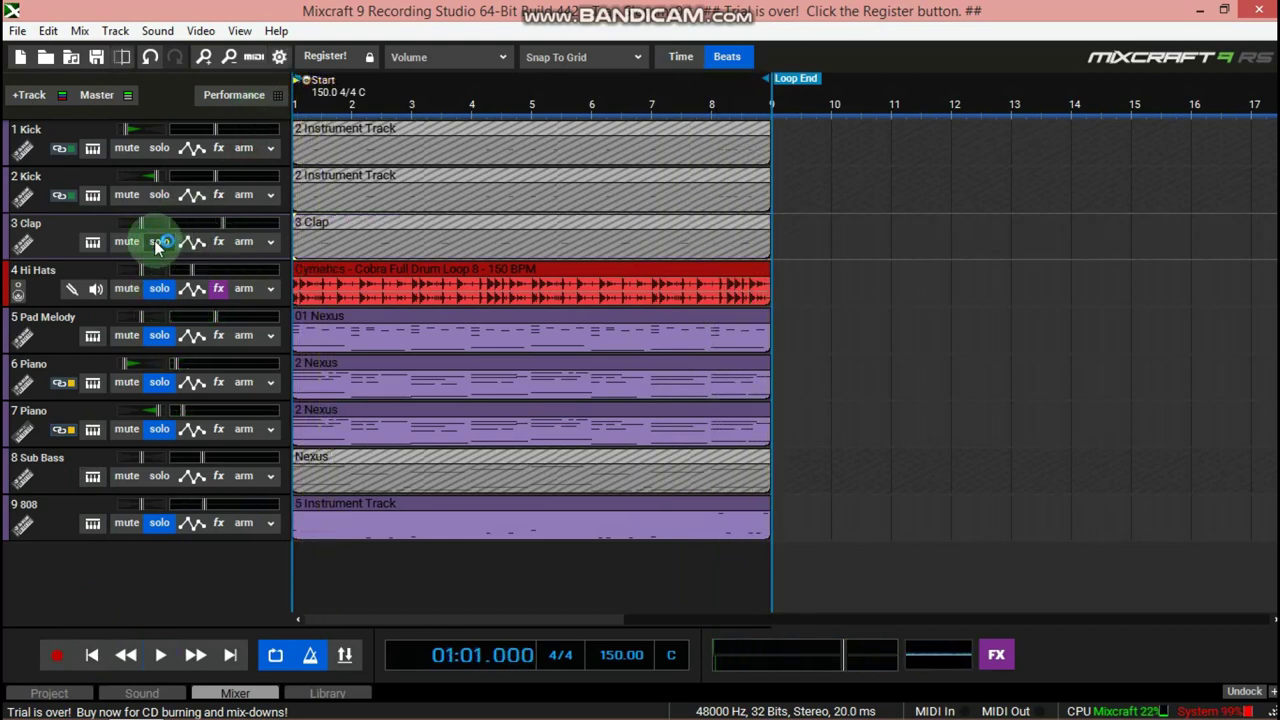
{"action": "left_click", "coordinate": [157, 247]}
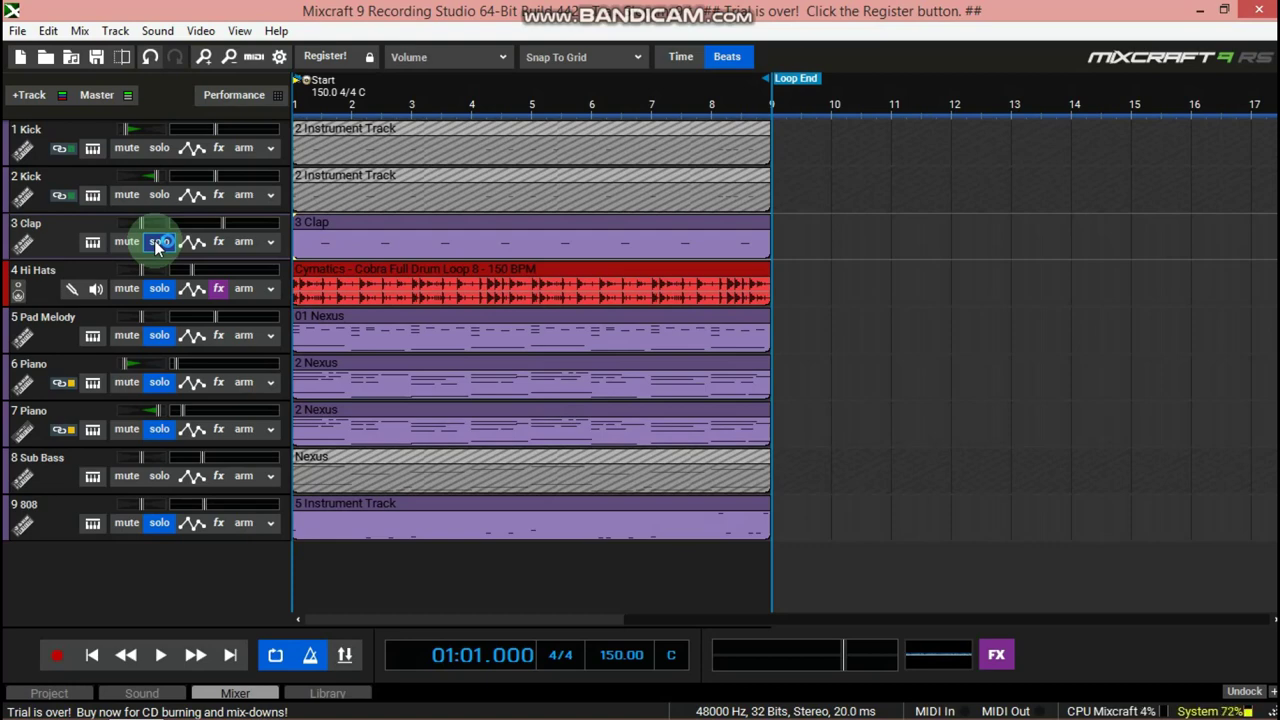
{"action": "key", "text": "space"}
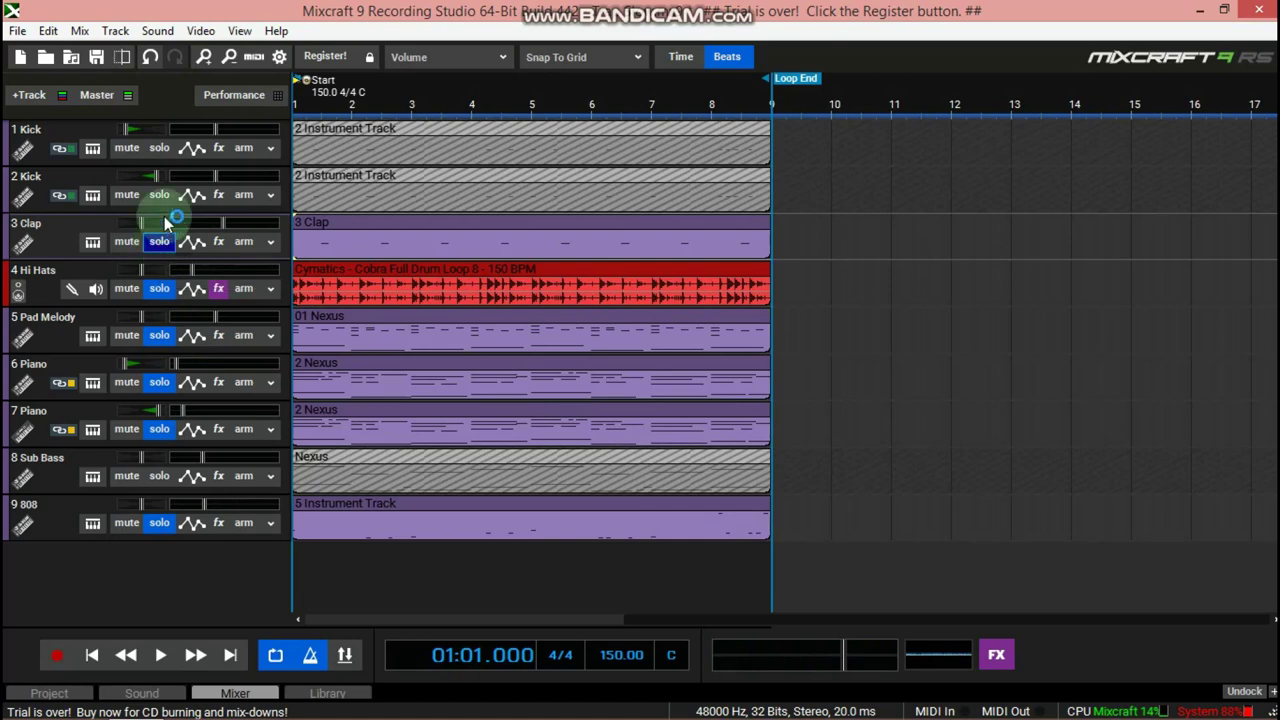
Step: Add both Kick tracks to the soloed group, clear every solo, and play the full beat from the start
{"action": "left_click", "coordinate": [165, 197]}
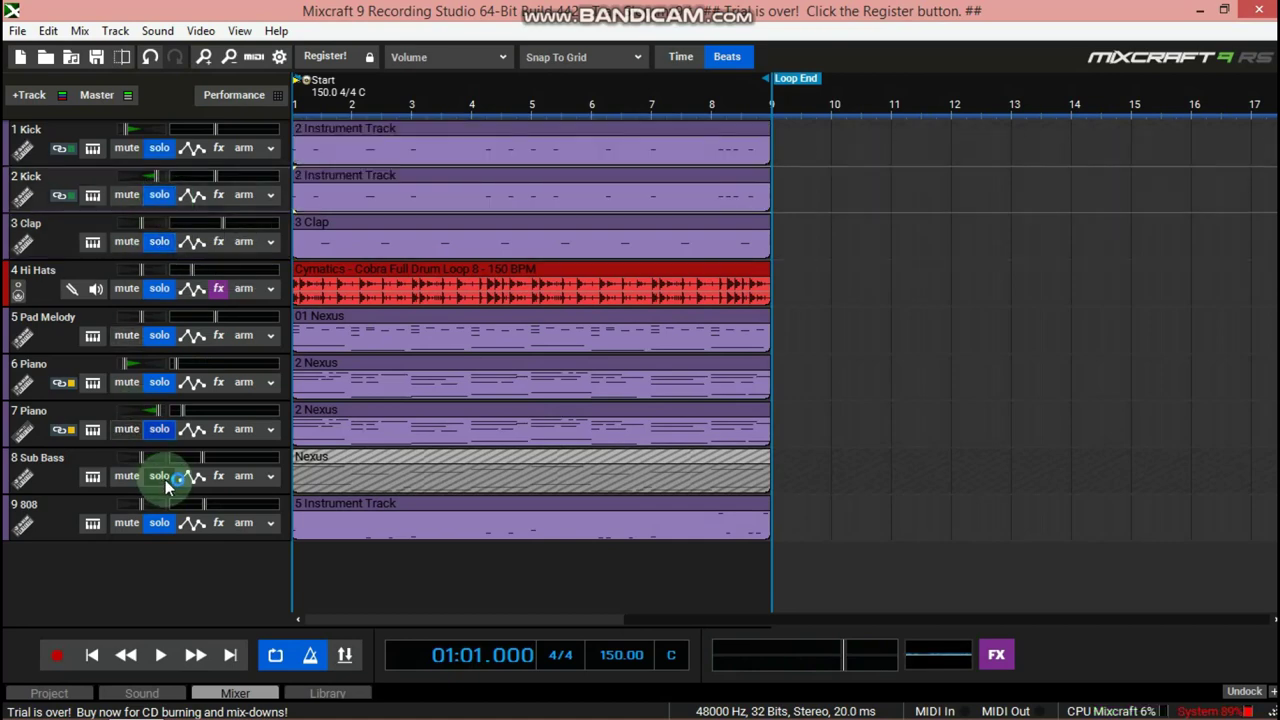
{"action": "left_click", "coordinate": [165, 524]}
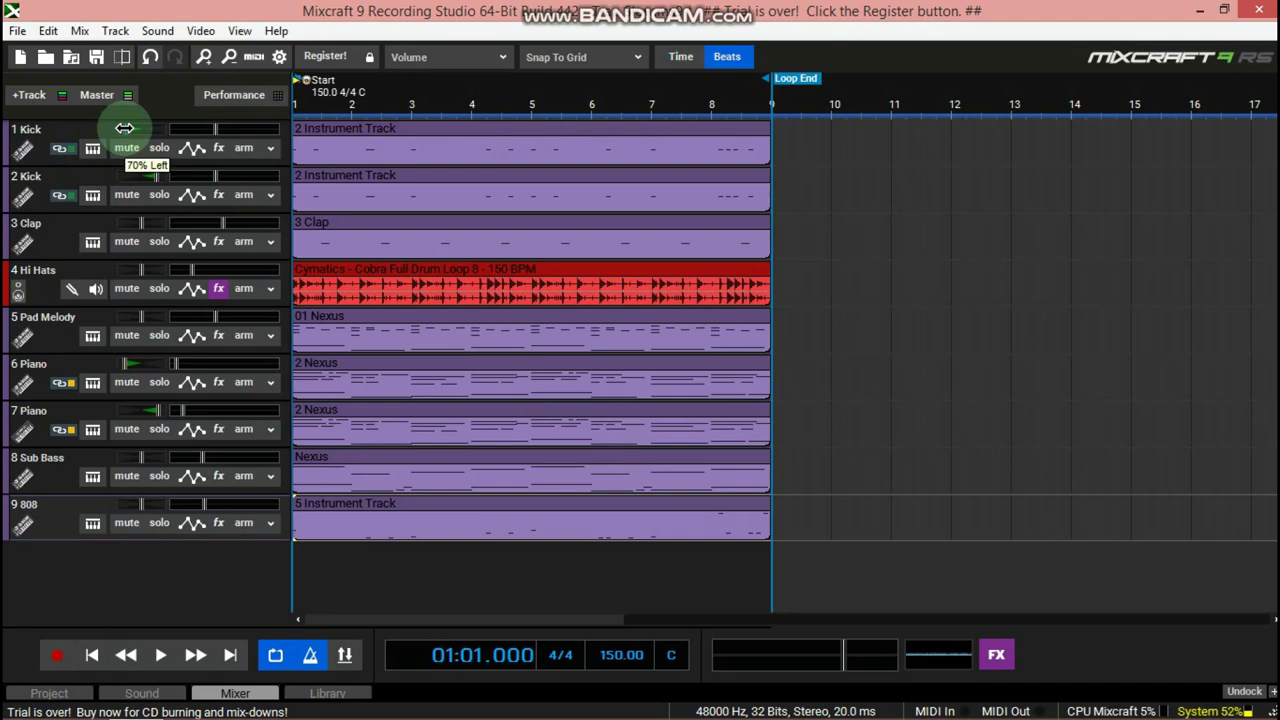
{"action": "left_click", "coordinate": [152, 196]}
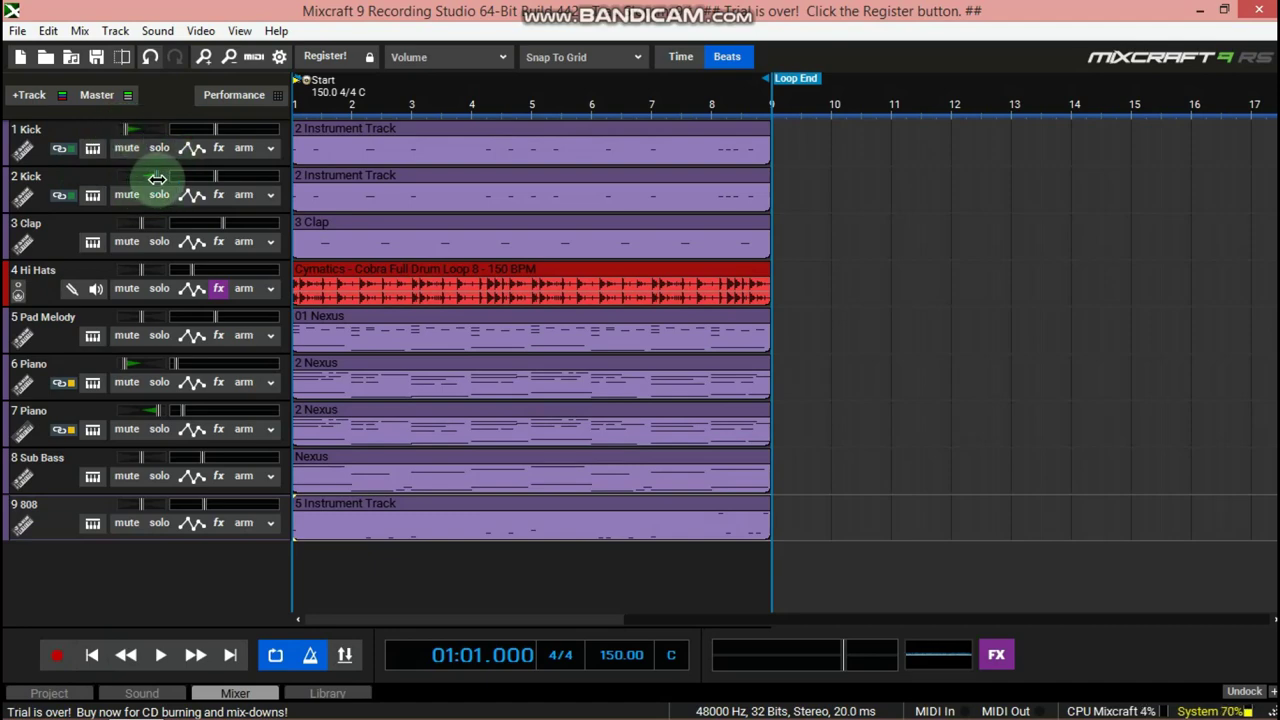
{"action": "left_click", "coordinate": [67, 210]}
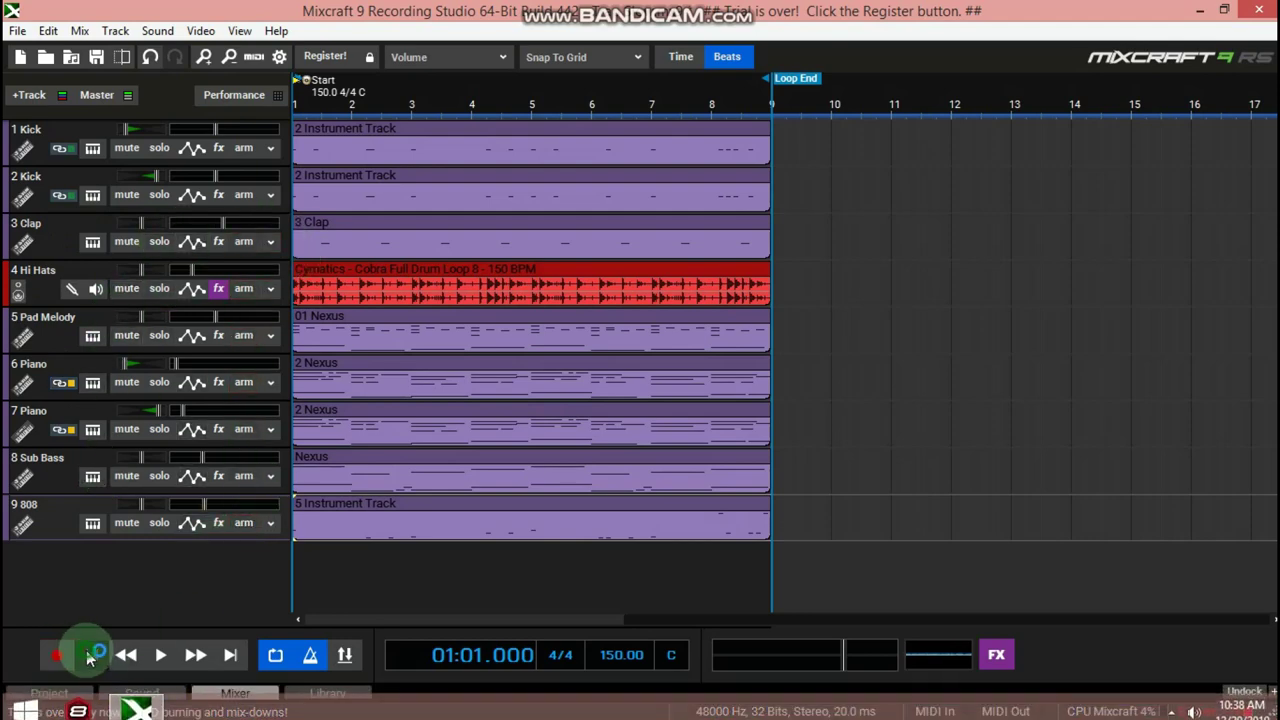
{"action": "key", "text": "space"}
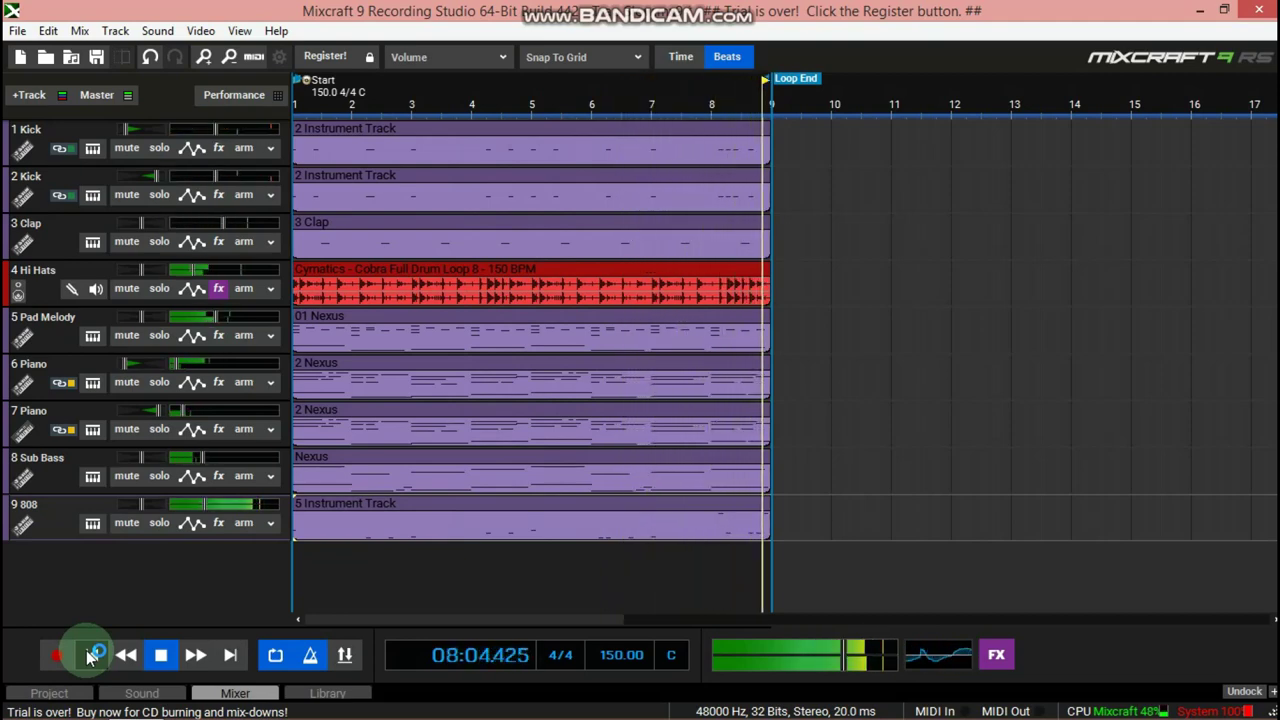
Step: Listen to the beat with both Kick tracks and Pad Melody muted, unmuting the Kicks when finished
{"action": "left_click", "coordinate": [126, 195]}
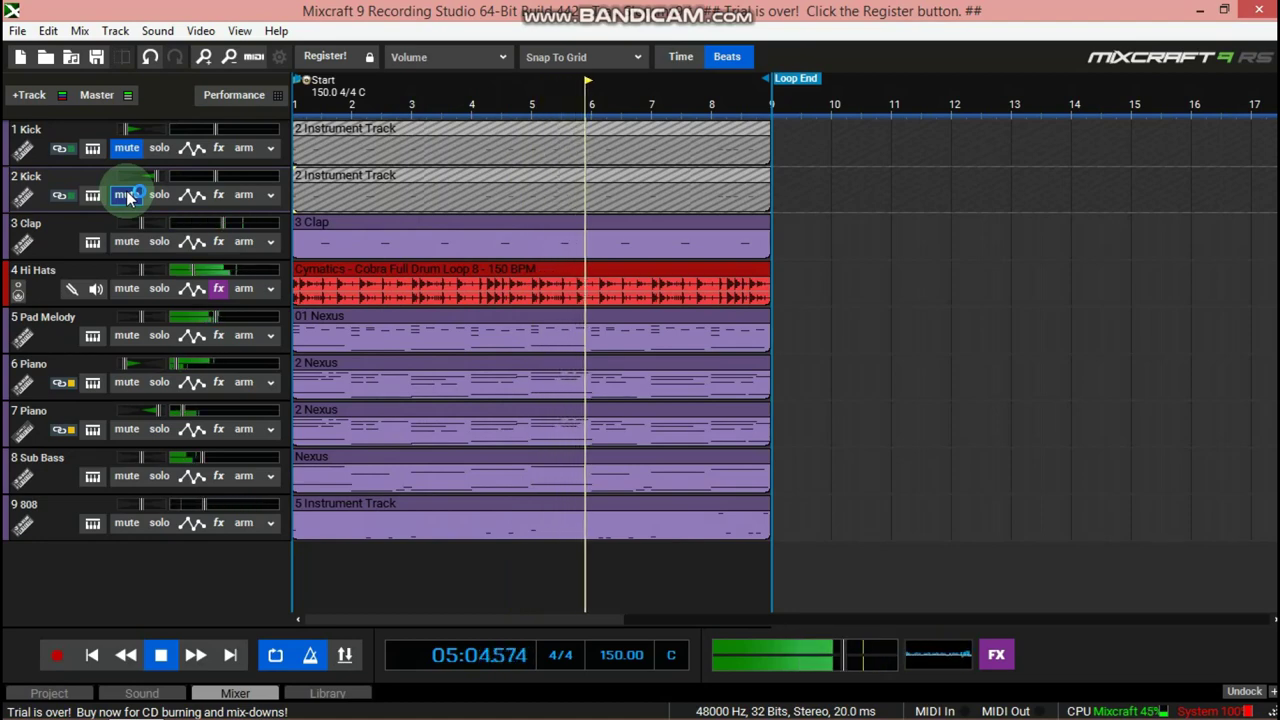
{"action": "left_click", "coordinate": [128, 337]}
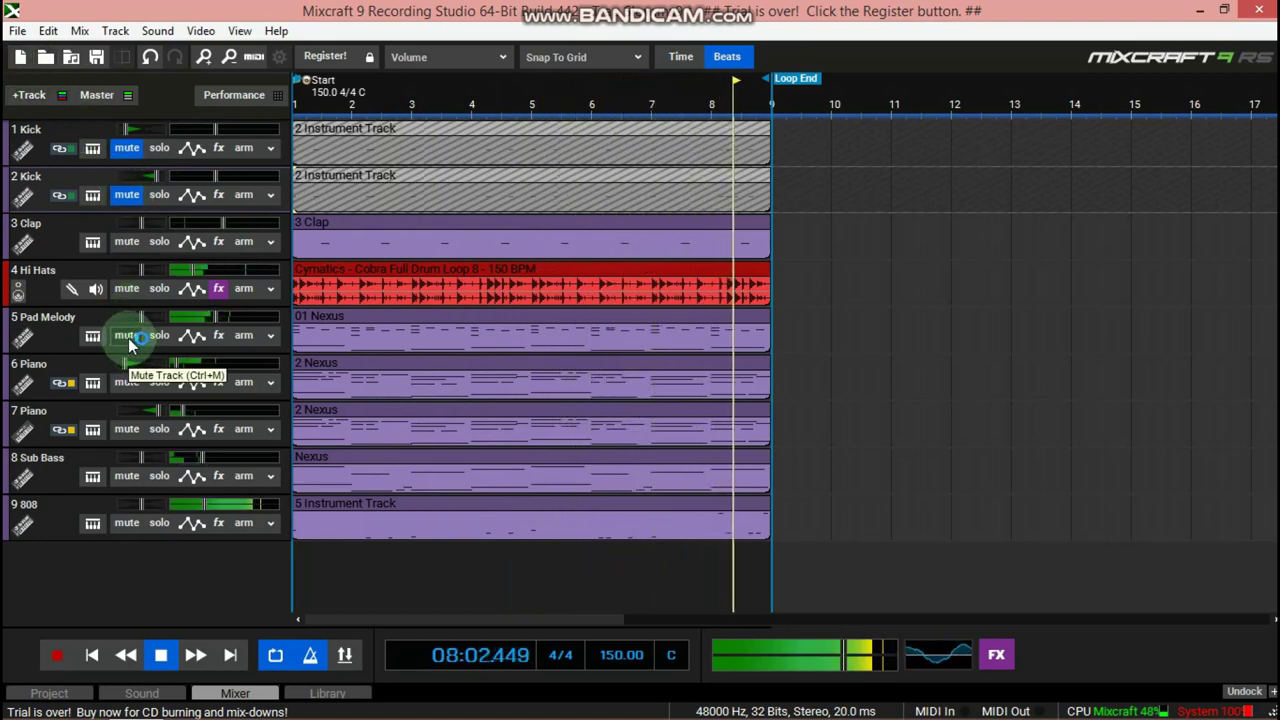
{"action": "left_click", "coordinate": [128, 338]}
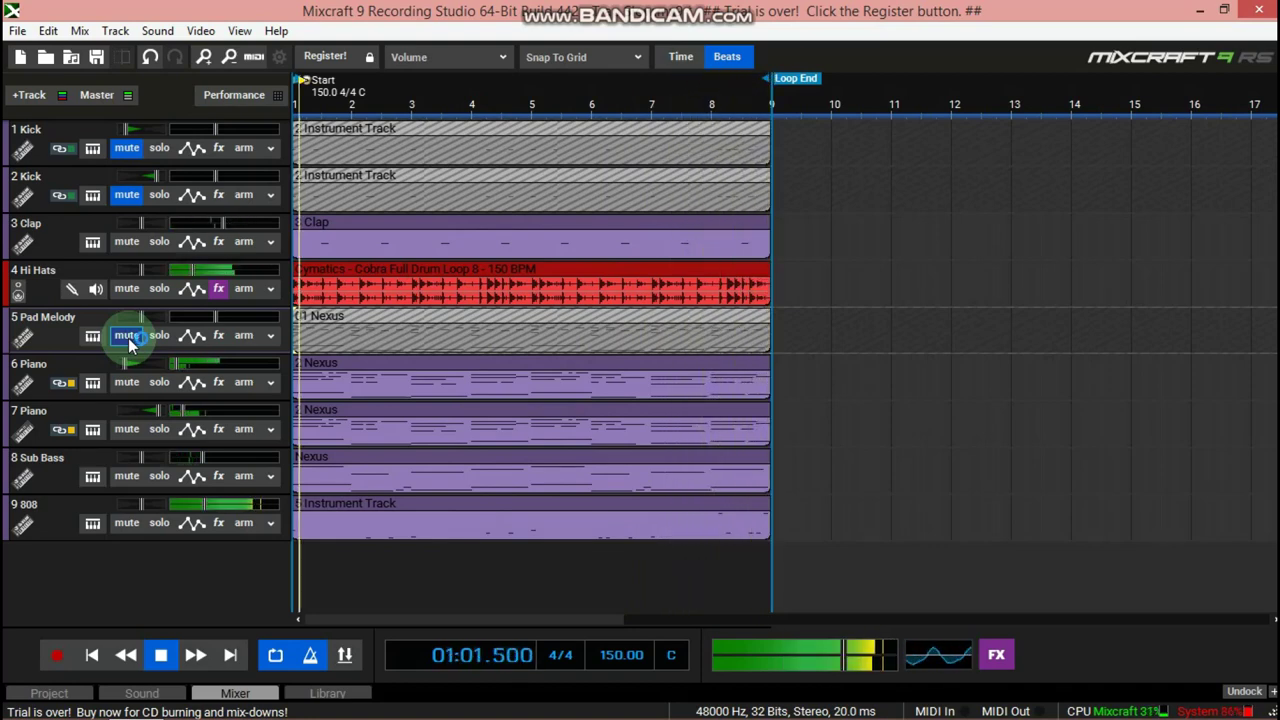
{"action": "left_click", "coordinate": [130, 195]}
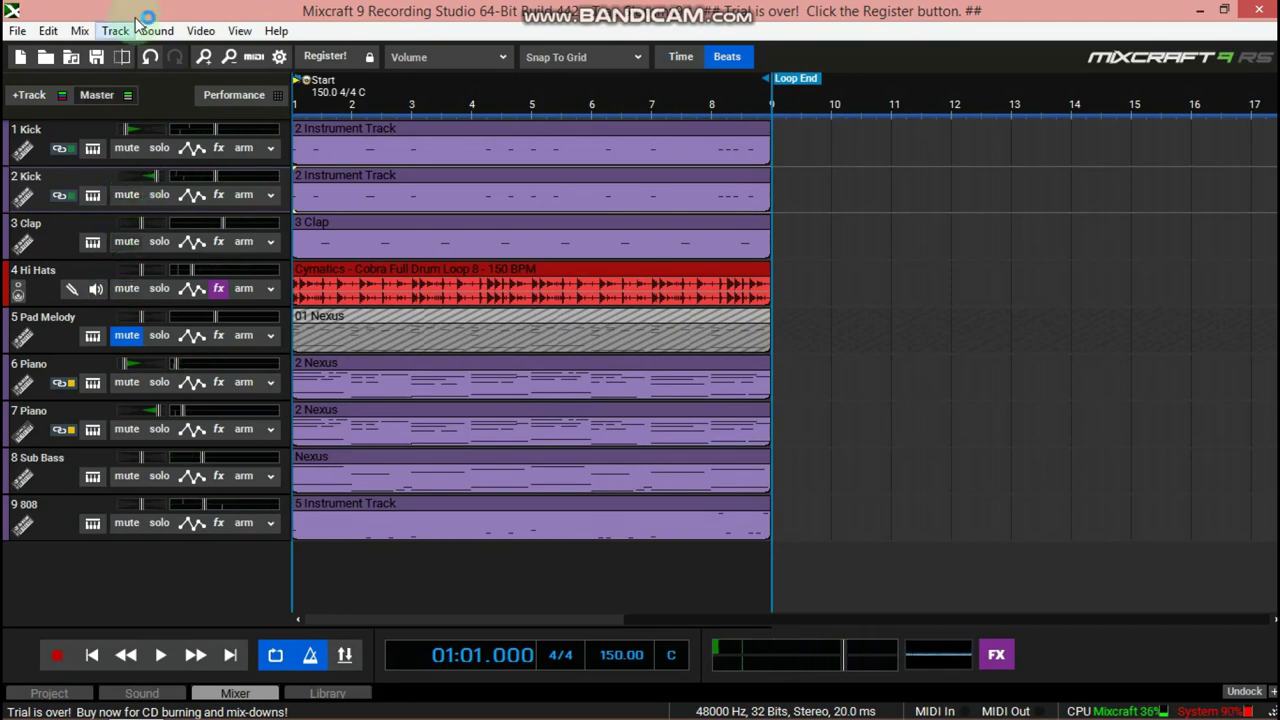
Step: Save the project and unmute the Pad Melody track
{"action": "left_click", "coordinate": [18, 28]}
{"action": "left_click", "coordinate": [45, 104]}
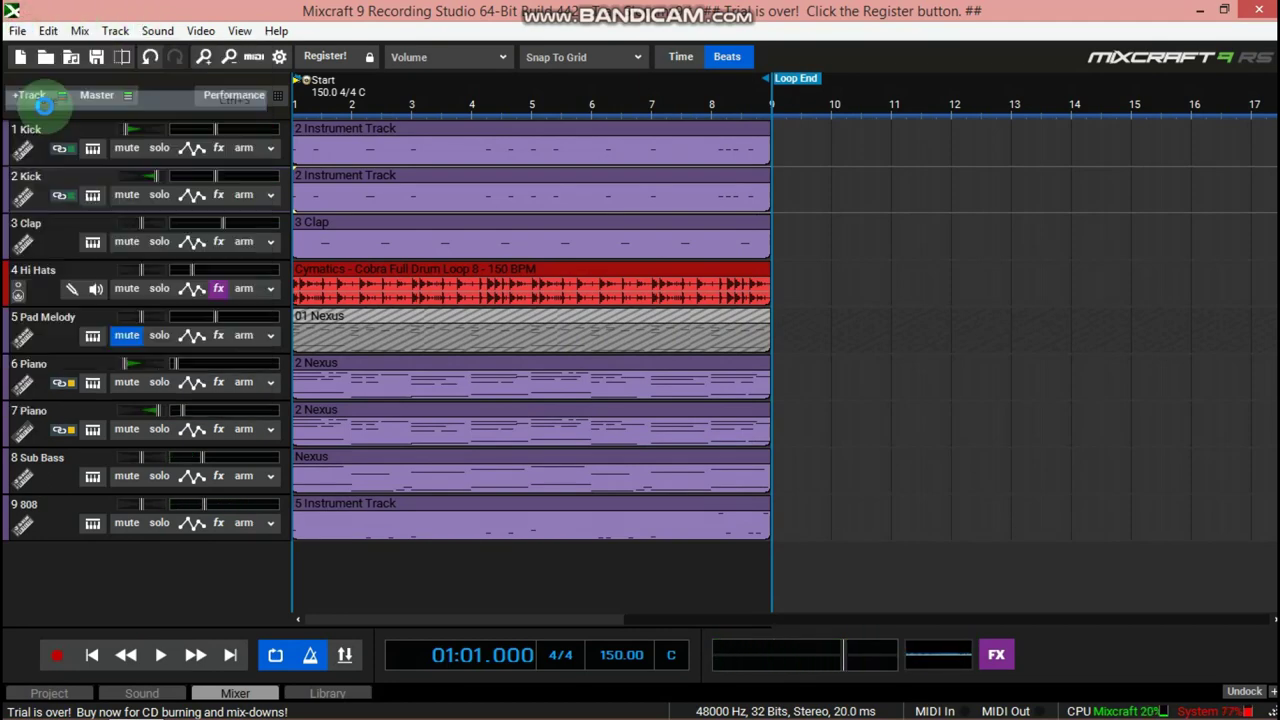
{"action": "left_click", "coordinate": [250, 524]}
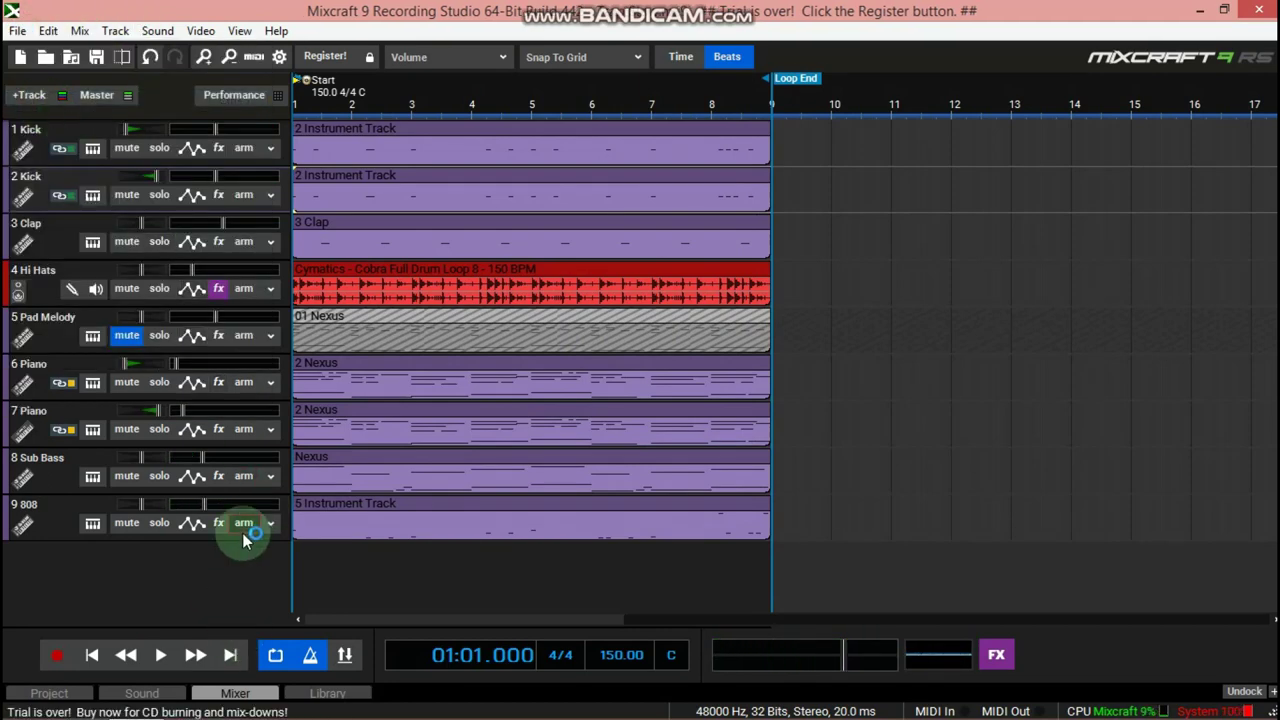
{"action": "left_click", "coordinate": [158, 293]}
{"action": "left_click", "coordinate": [126, 335]}
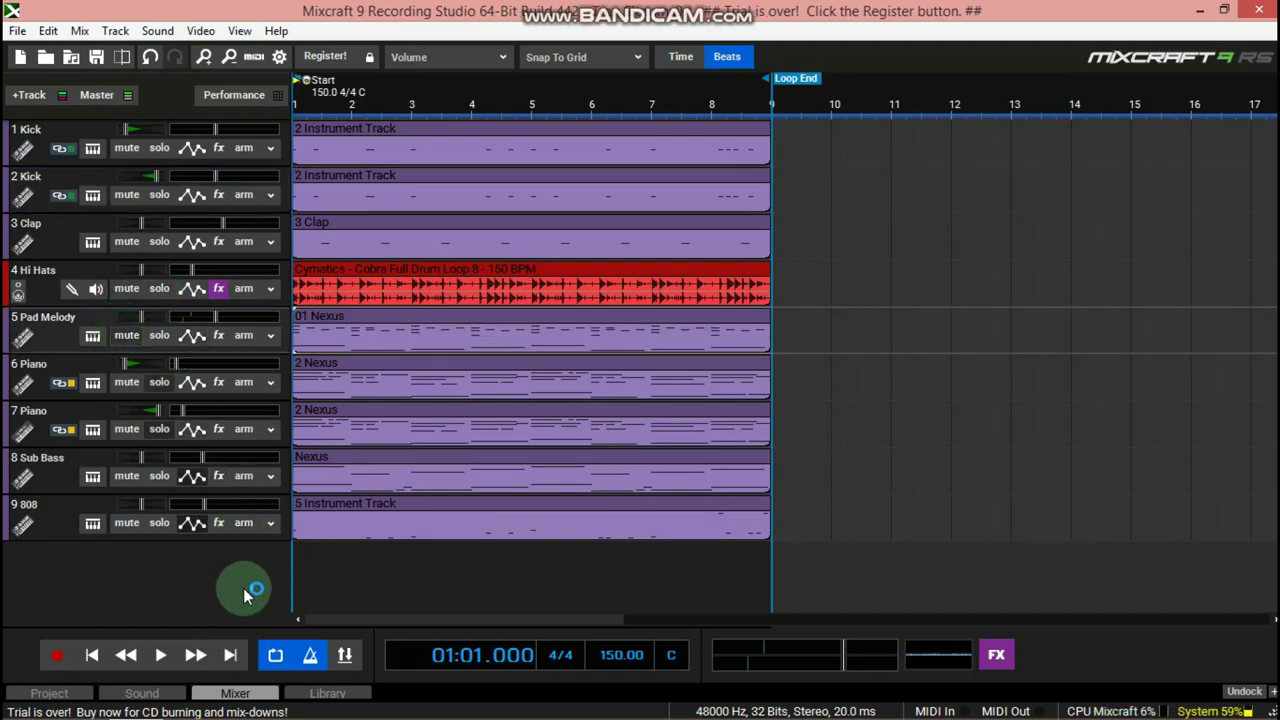
Step: Return to the start of the loop and show the Mixer undocked in its own window
{"action": "left_click", "coordinate": [100, 655]}
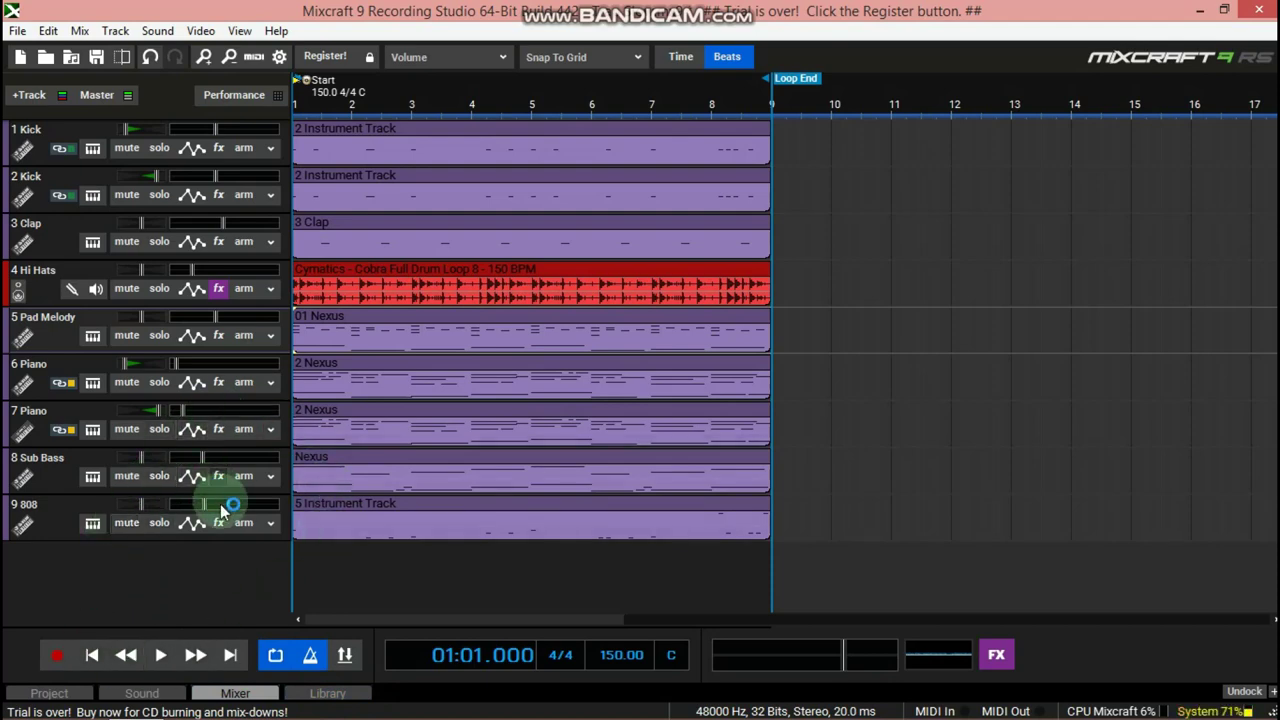
{"action": "left_click", "coordinate": [208, 692]}
{"action": "scroll", "coordinate": [748, 428], "scroll_direction": "down", "scroll_amount": 5}
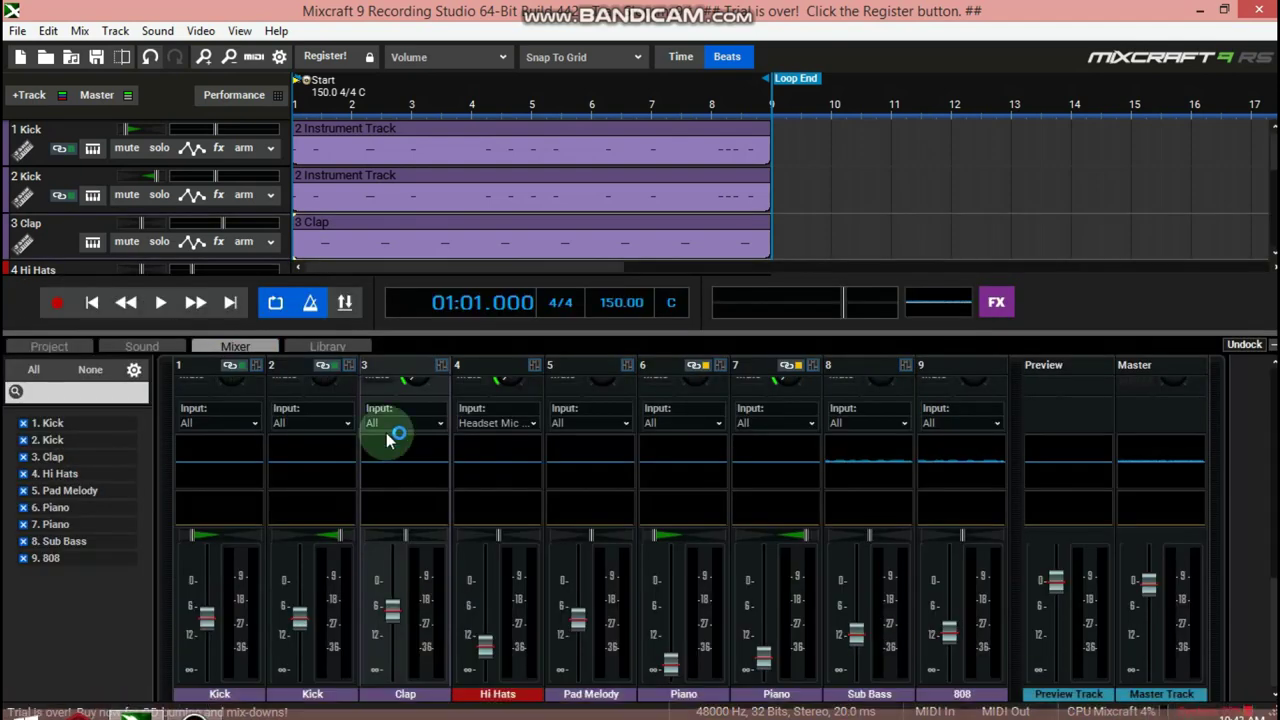
{"action": "left_click", "coordinate": [1236, 350]}
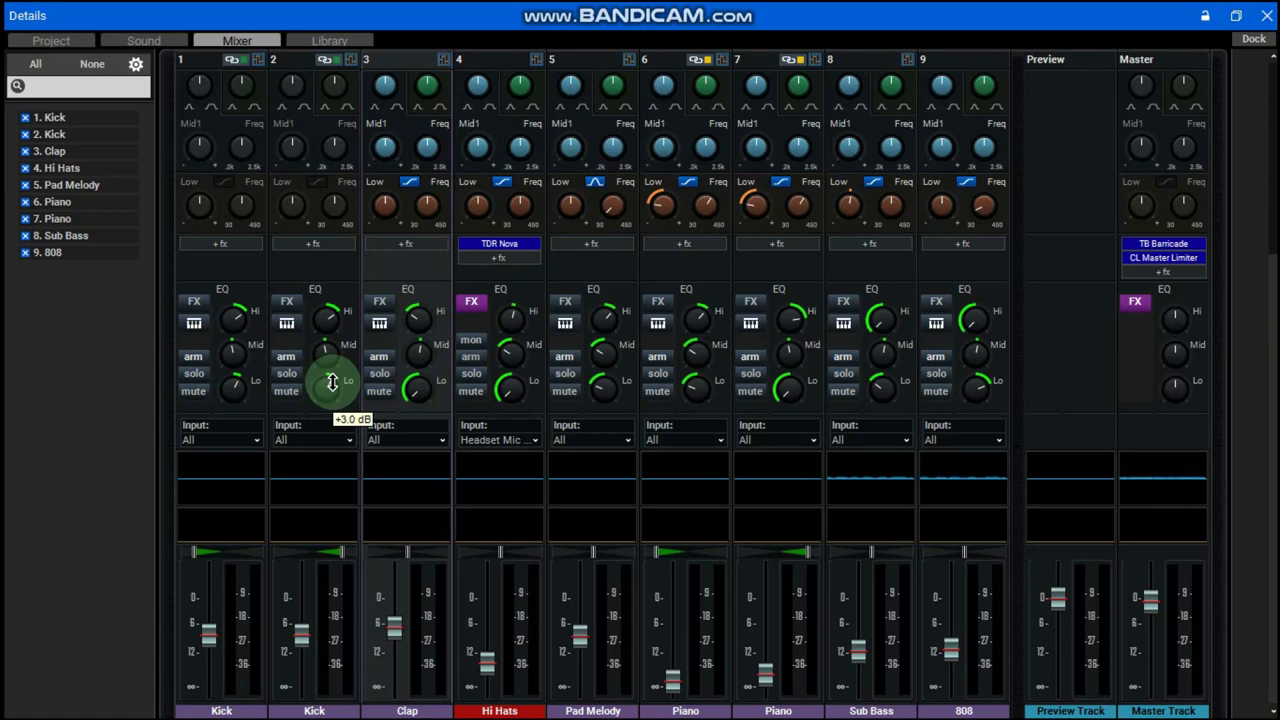
Step: Review the second Kick track's channel EQ gains for the Lo, Mid and Hi bands
{"action": "left_click_drag", "start_coordinate": [332, 382], "coordinate": [330, 361]}
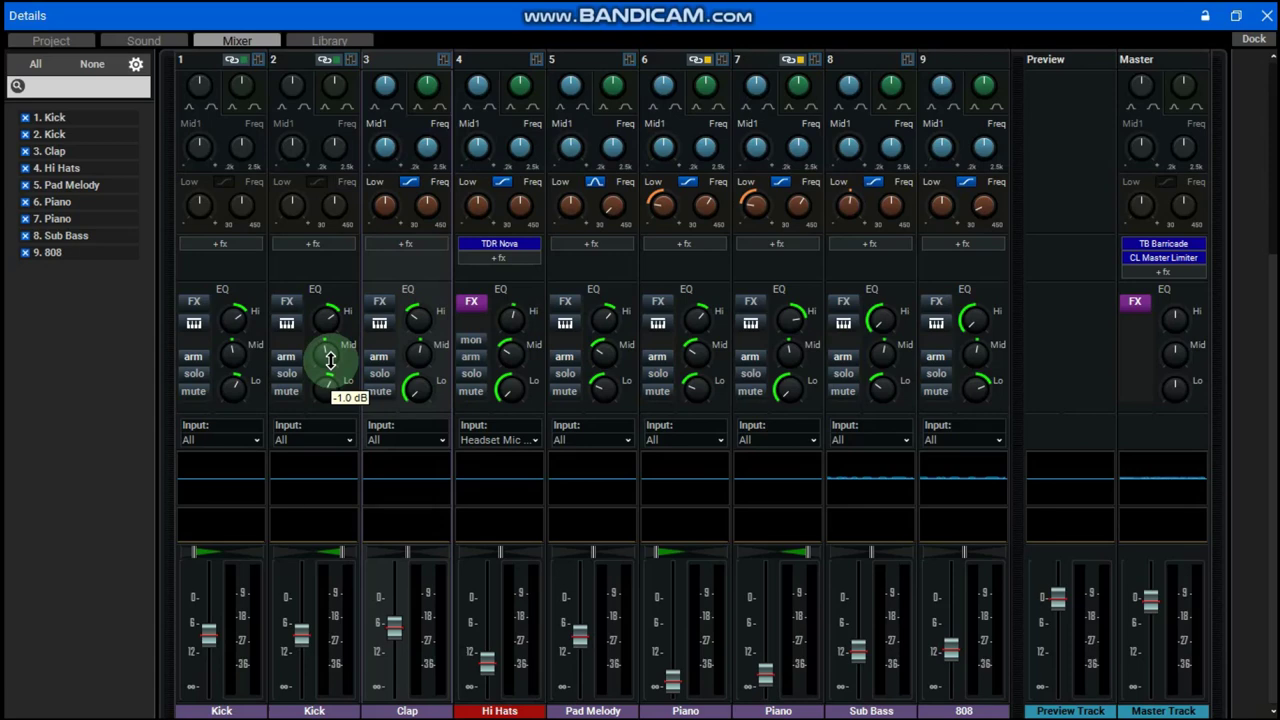
{"action": "left_click_drag", "start_coordinate": [330, 360], "coordinate": [328, 315]}
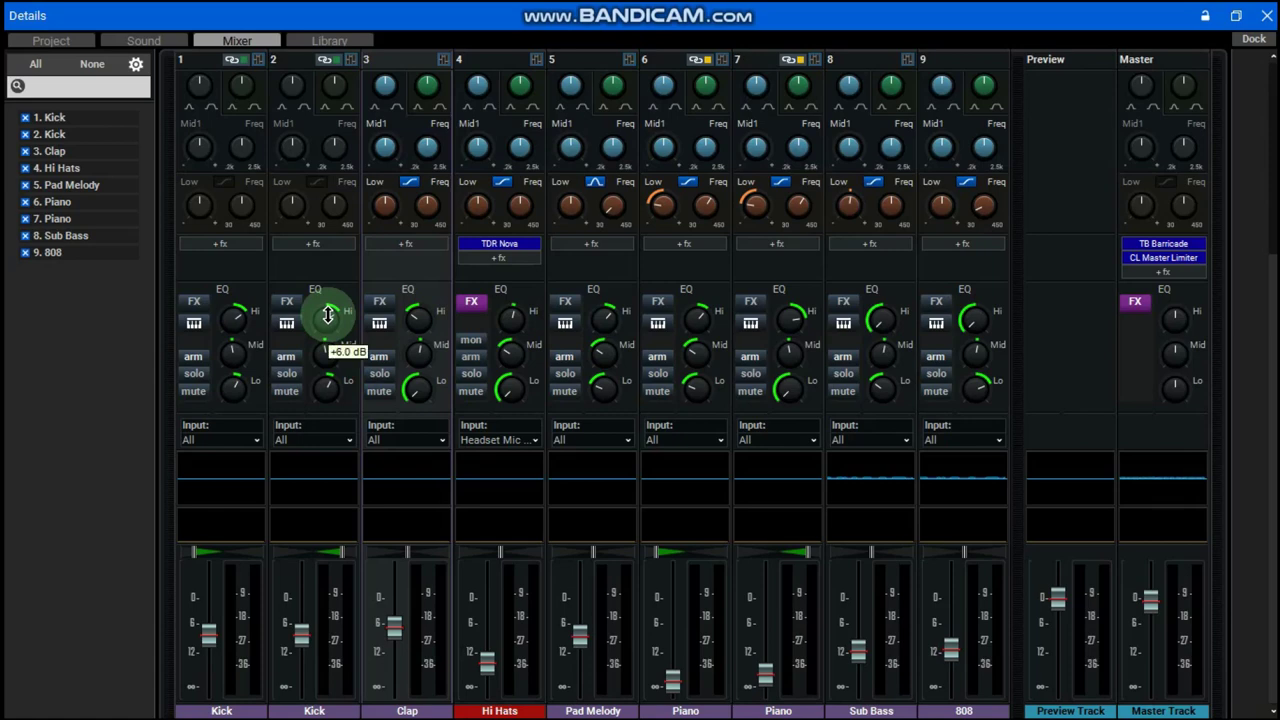
{"action": "left_click", "coordinate": [400, 440]}
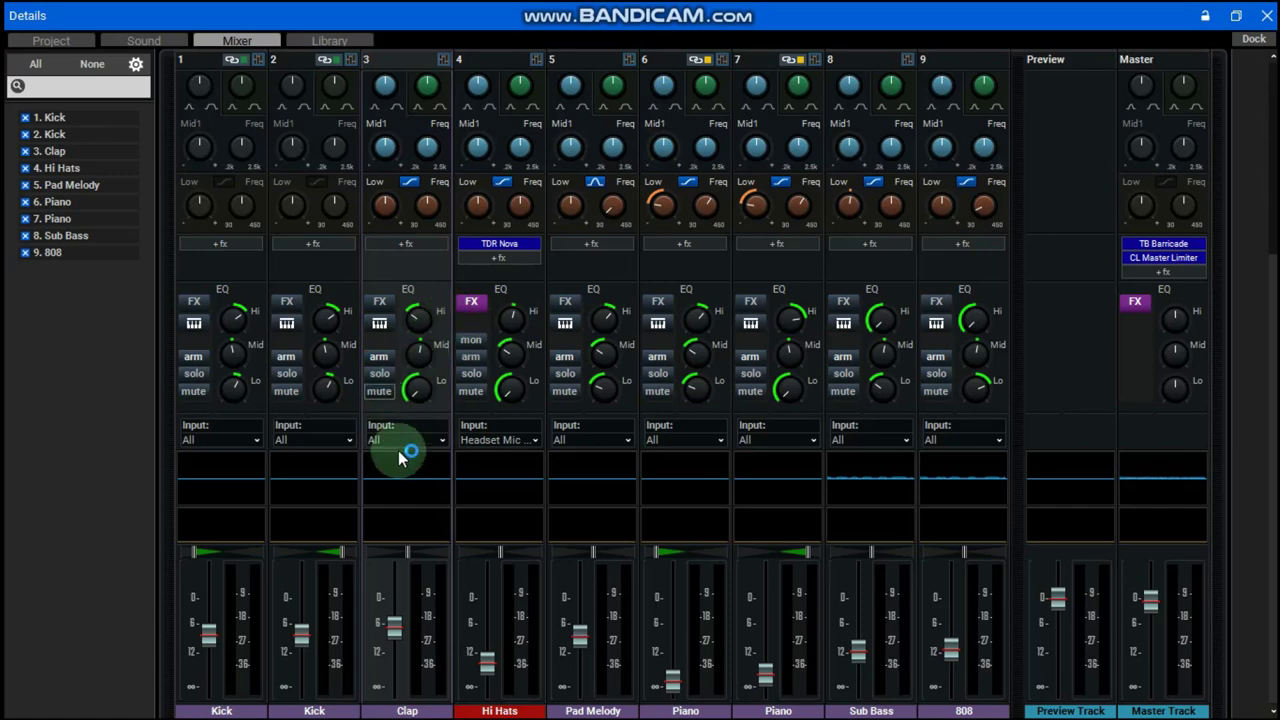
Step: Review the Clap track's channel EQ gains for the Hi, Mid and Lo bands
{"action": "left_click", "coordinate": [423, 338]}
{"action": "mouse_move", "coordinate": [423, 338]}
{"action": "left_mouse_down"}
{"action": "mouse_move", "coordinate": [363, 383]}
{"action": "mouse_move", "coordinate": [309, 371]}
{"action": "mouse_move", "coordinate": [415, 320]}
{"action": "left_mouse_up"}
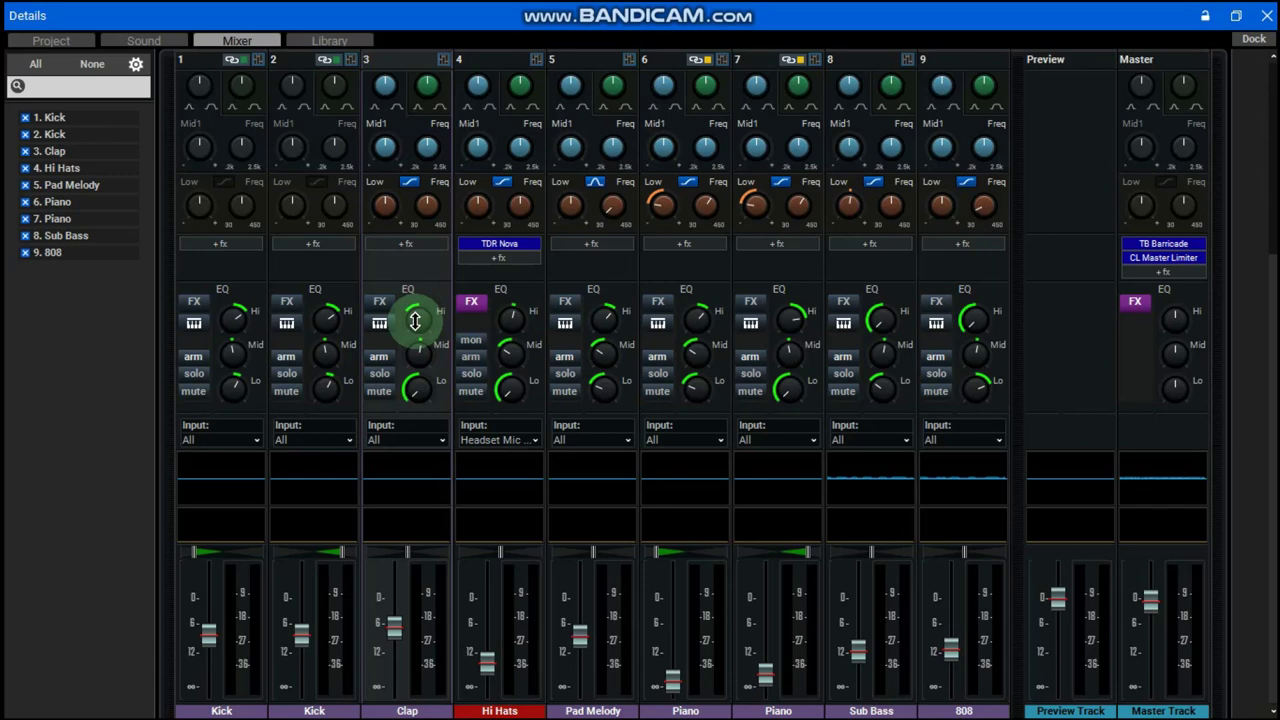
{"action": "left_click_drag", "start_coordinate": [415, 320], "coordinate": [421, 363]}
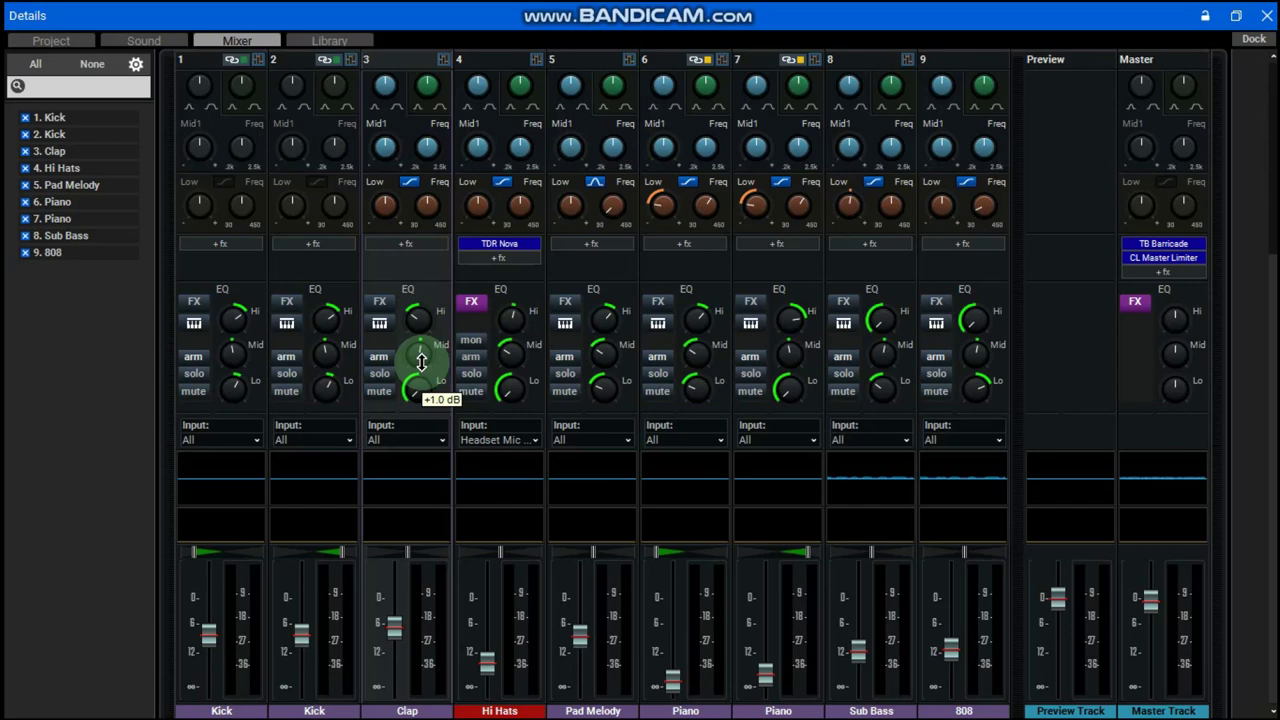
{"action": "left_click_drag", "start_coordinate": [416, 398], "coordinate": [416, 392]}
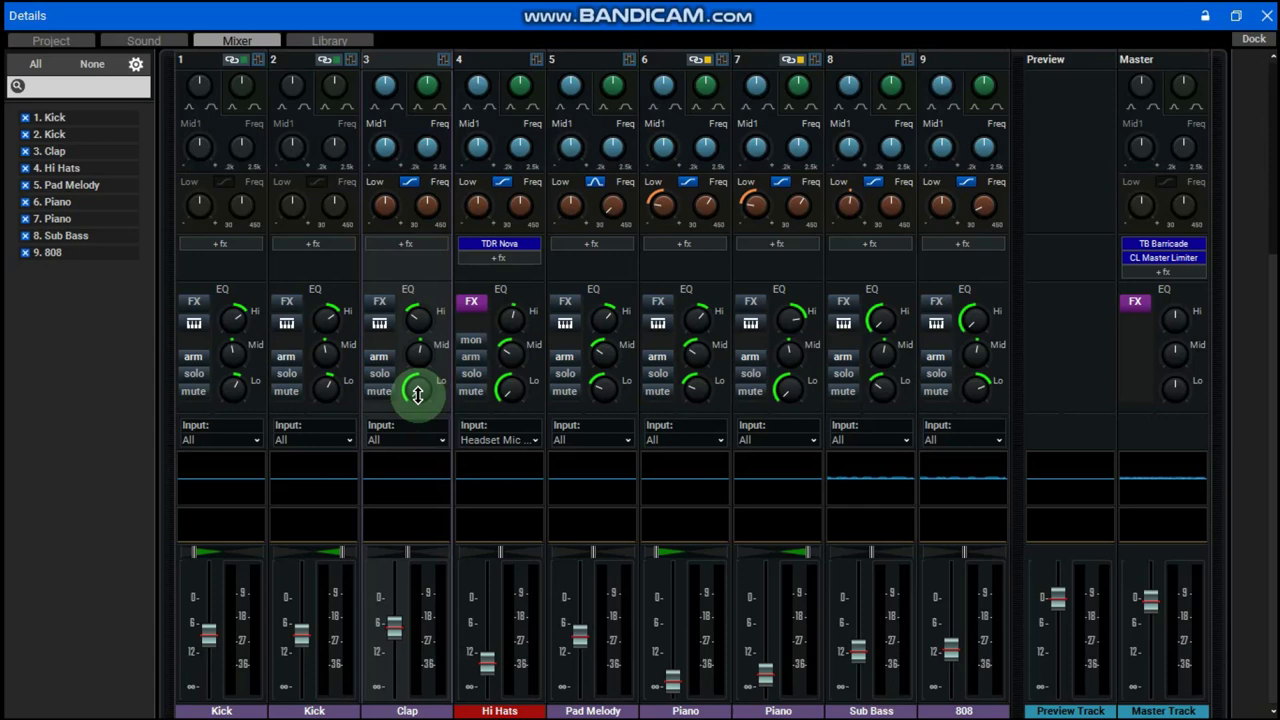
{"action": "left_click_drag", "start_coordinate": [418, 394], "coordinate": [406, 403]}
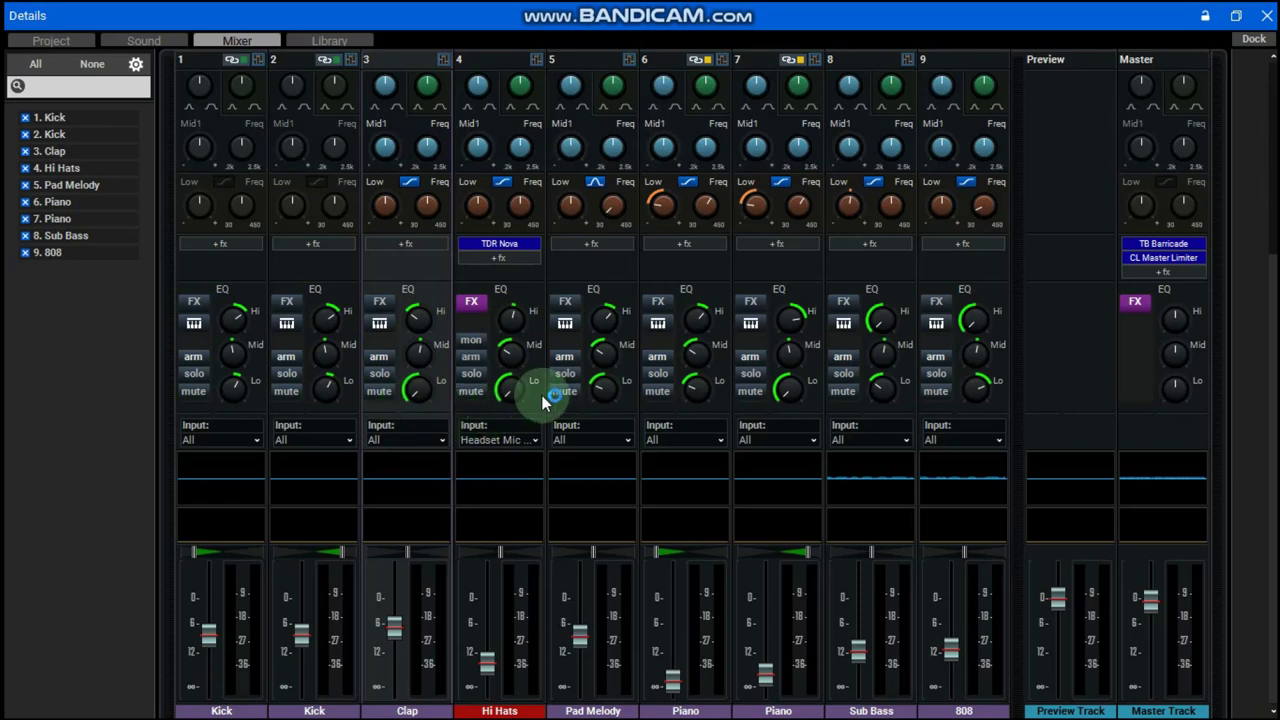
Step: Review the Pad Melody track's channel EQ gains for the Mid, Lo and Hi bands
{"action": "left_click", "coordinate": [564, 356]}
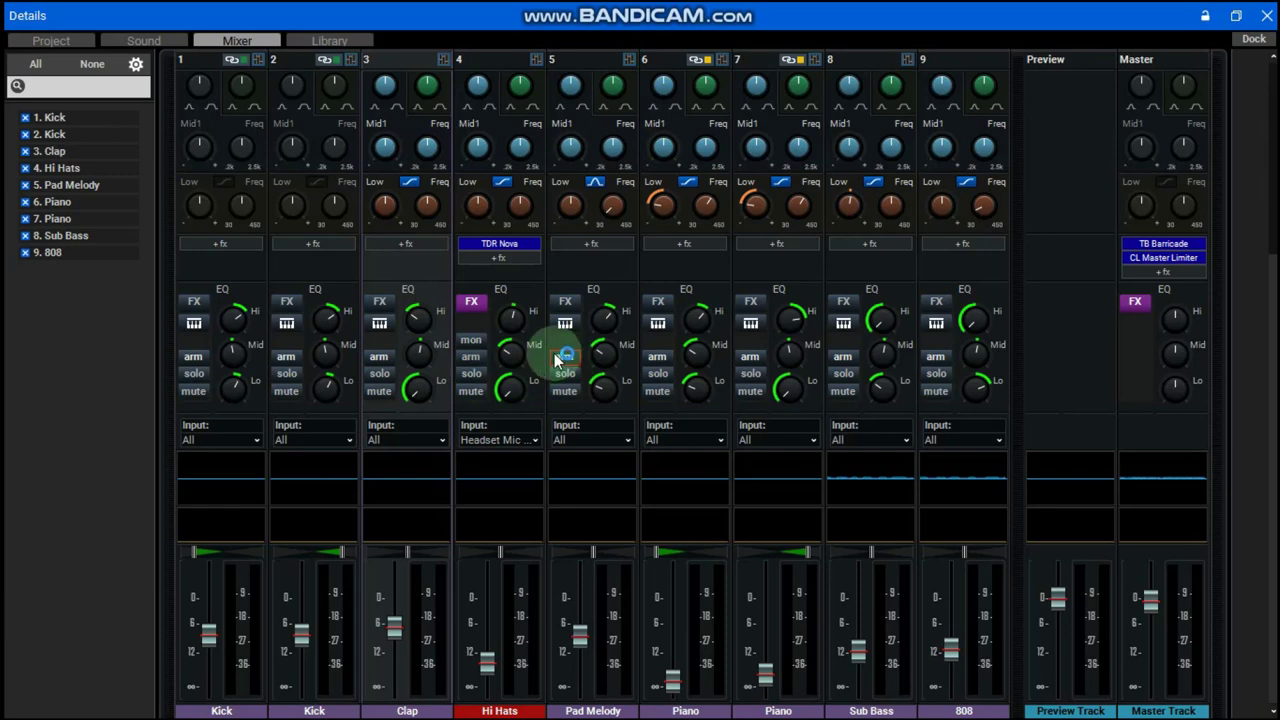
{"action": "left_click", "coordinate": [560, 357]}
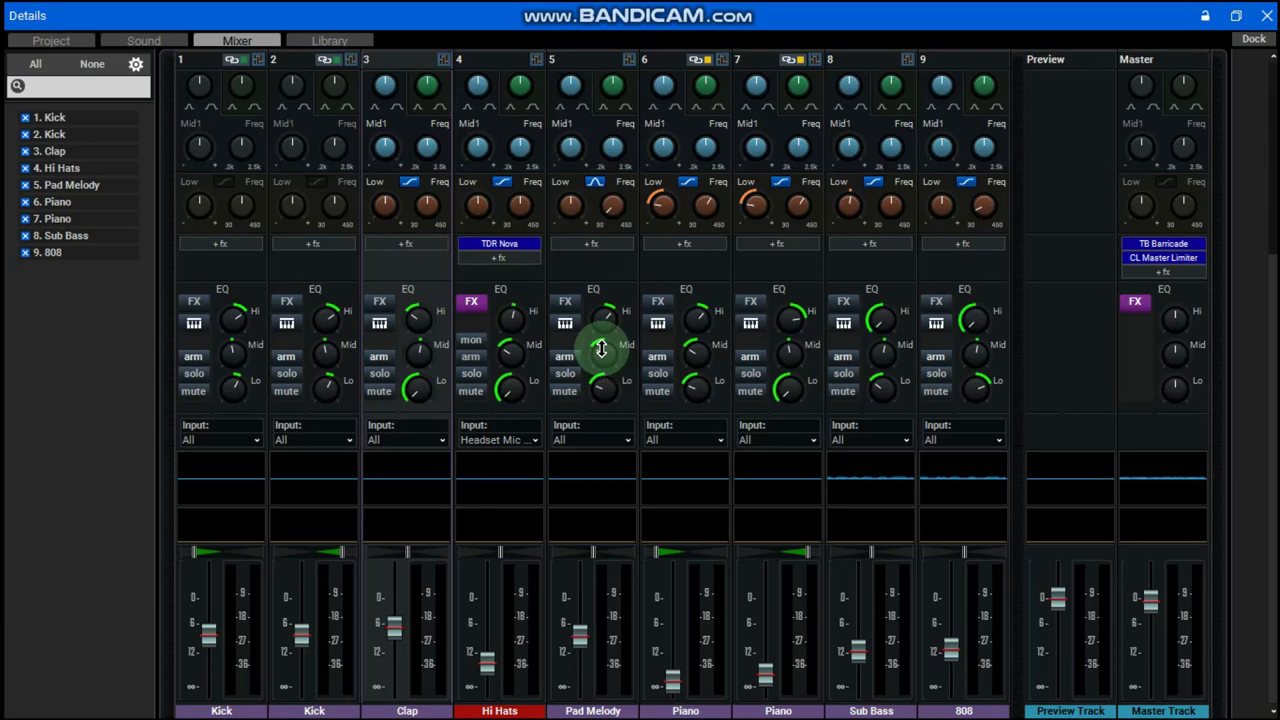
{"action": "left_click_drag", "start_coordinate": [600, 348], "coordinate": [604, 392]}
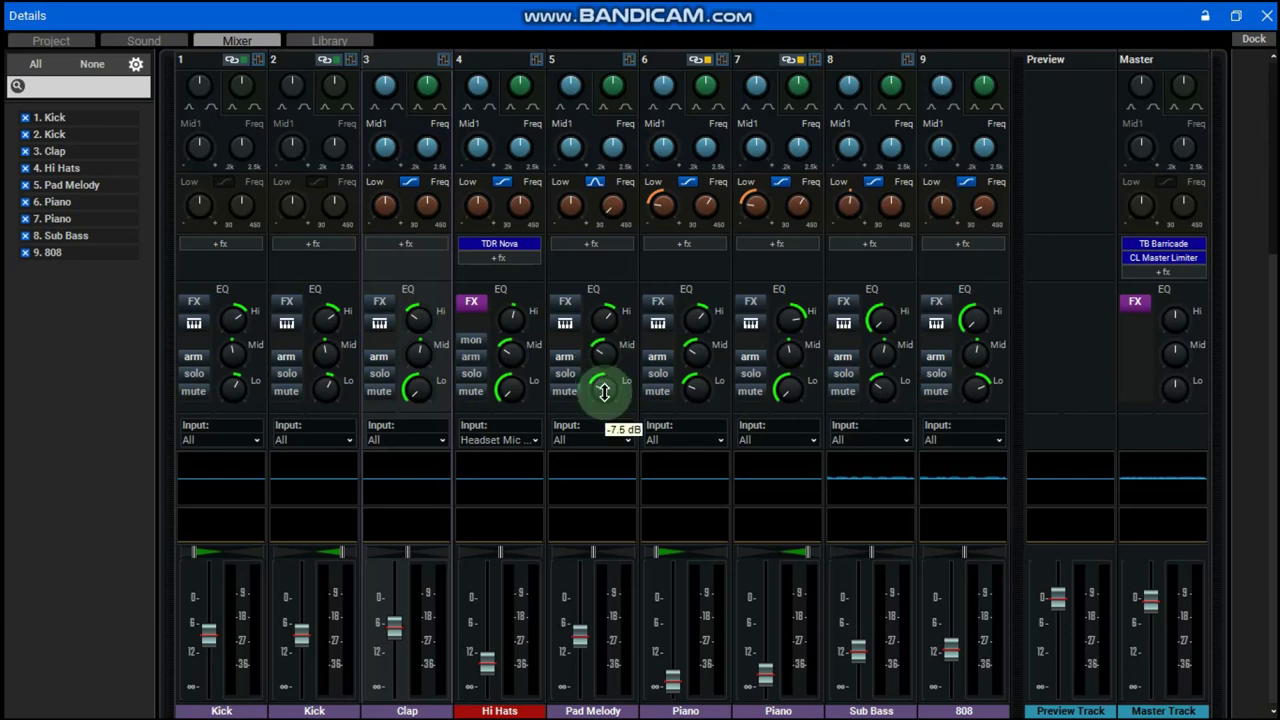
{"action": "left_click", "coordinate": [605, 320]}
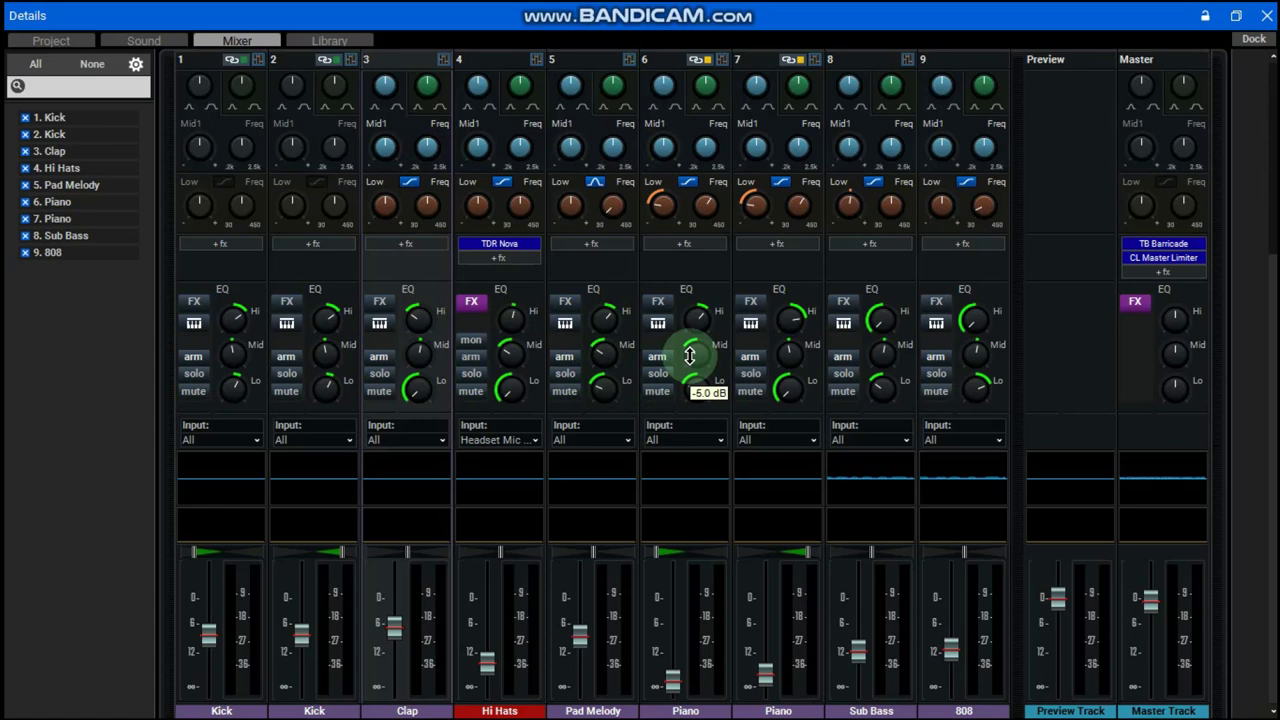
Step: Review the channel EQ gains of the two Piano tracks and compare their settings
{"action": "left_click", "coordinate": [792, 356]}
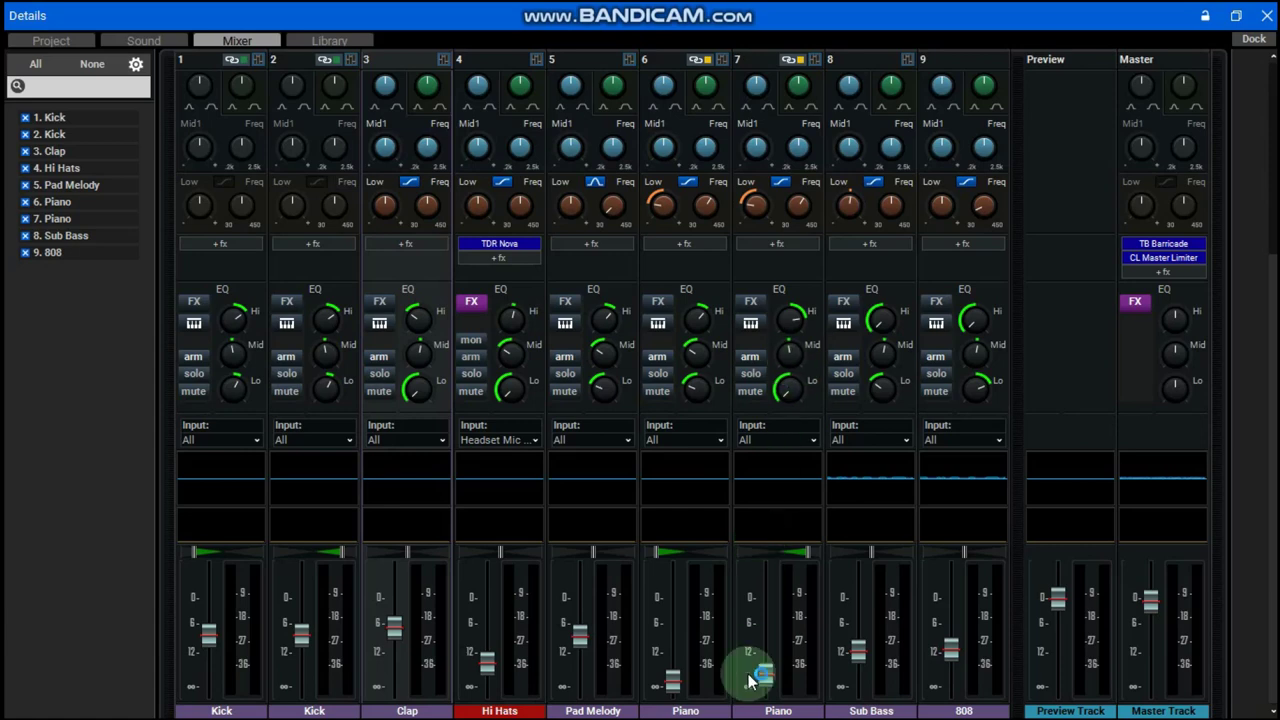
{"action": "left_click", "coordinate": [776, 348]}
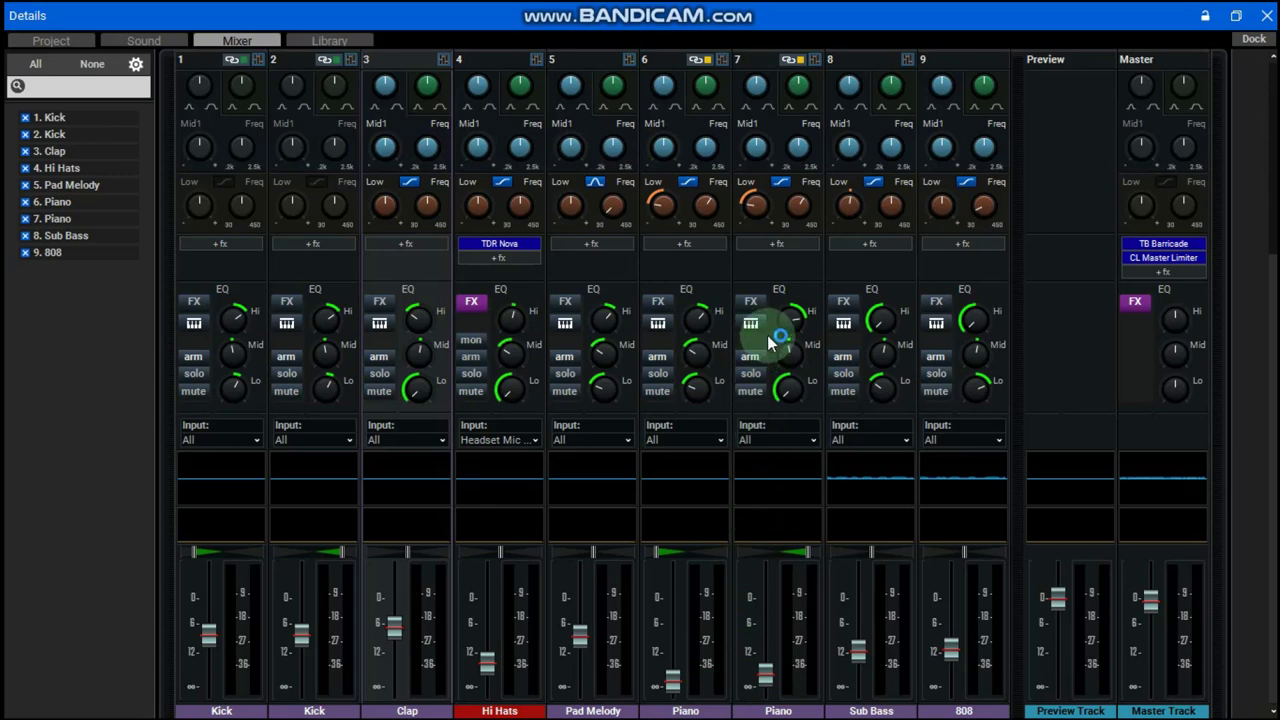
{"action": "left_click", "coordinate": [720, 364]}
{"action": "left_click_drag", "start_coordinate": [706, 360], "coordinate": [710, 345]}
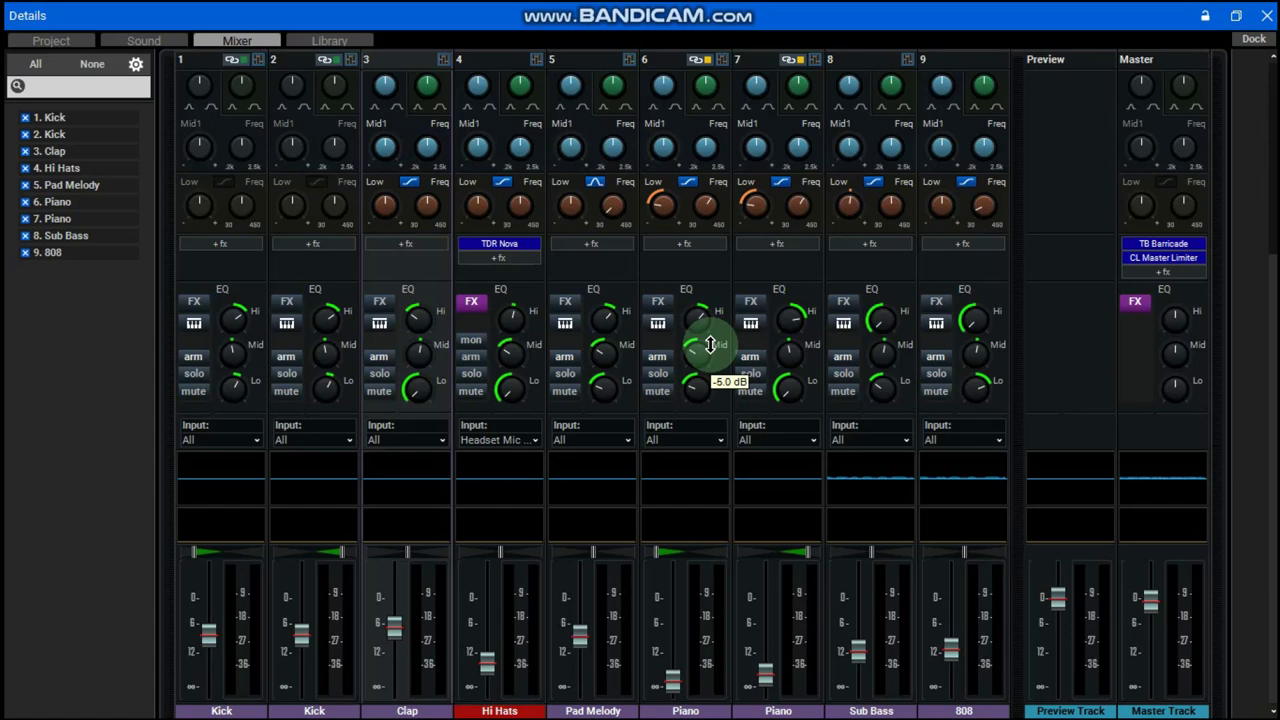
{"action": "left_click", "coordinate": [737, 391]}
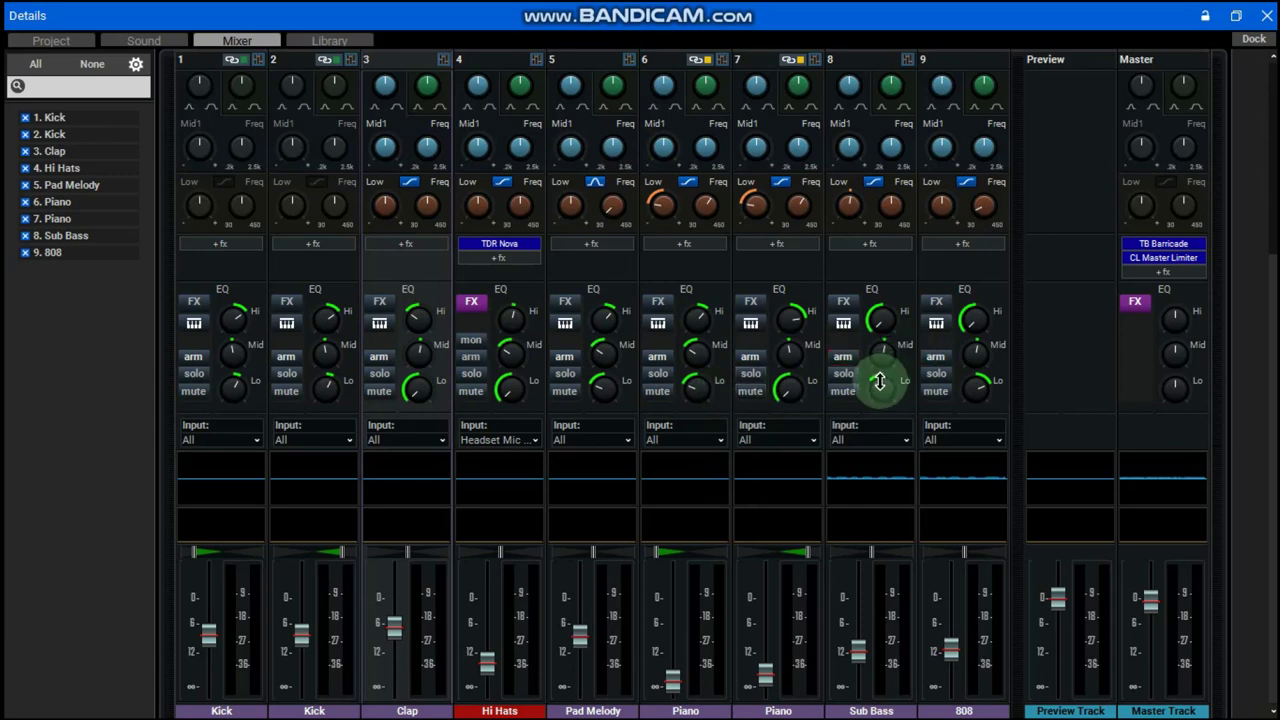
Step: Review the channel EQ gains of the Sub Bass and 808 tracks for the Lo, Mid and Hi bands
{"action": "mouse_move", "coordinate": [880, 388]}
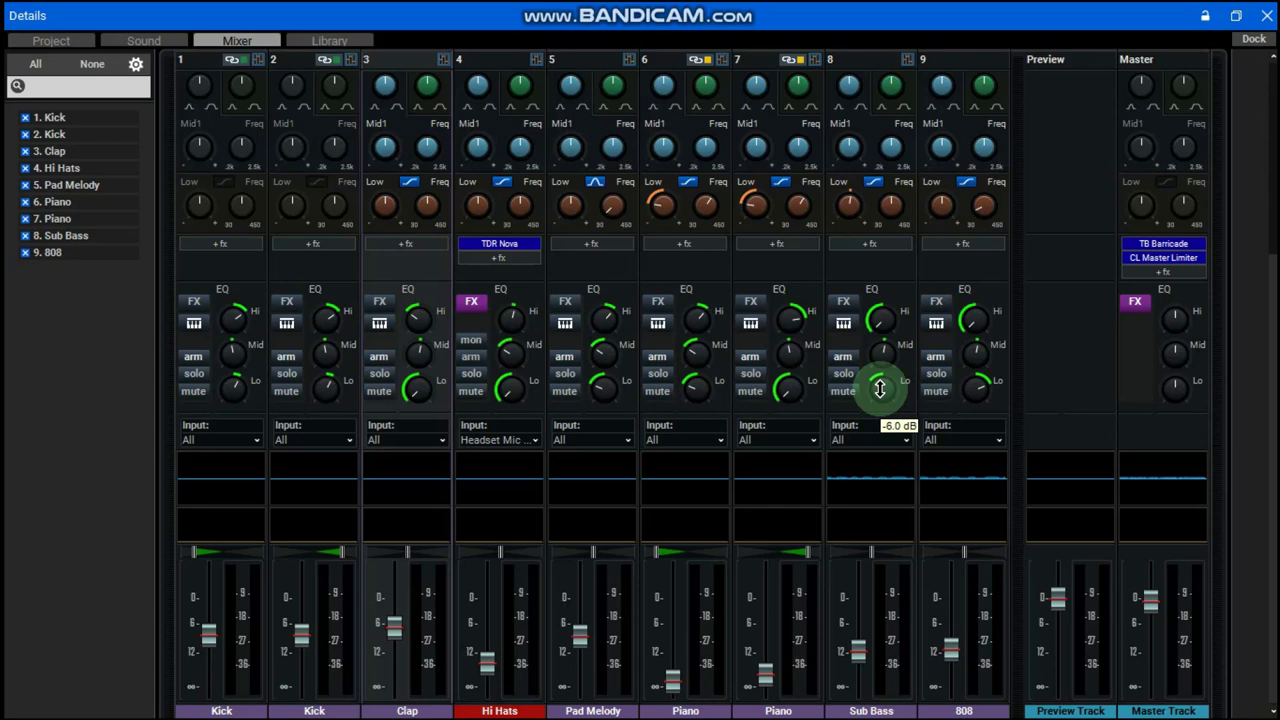
{"action": "left_click_drag", "start_coordinate": [877, 300], "coordinate": [878, 311]}
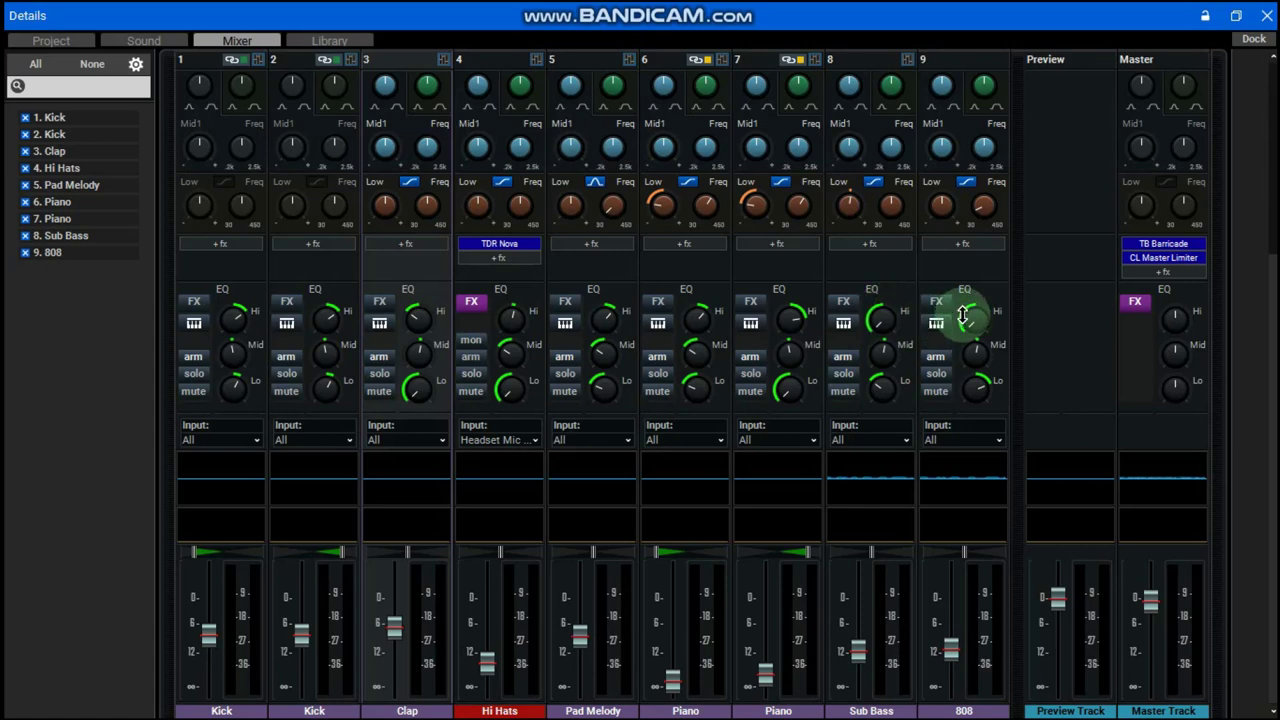
{"action": "mouse_move", "coordinate": [963, 315]}
{"action": "key", "text": "super+c"}
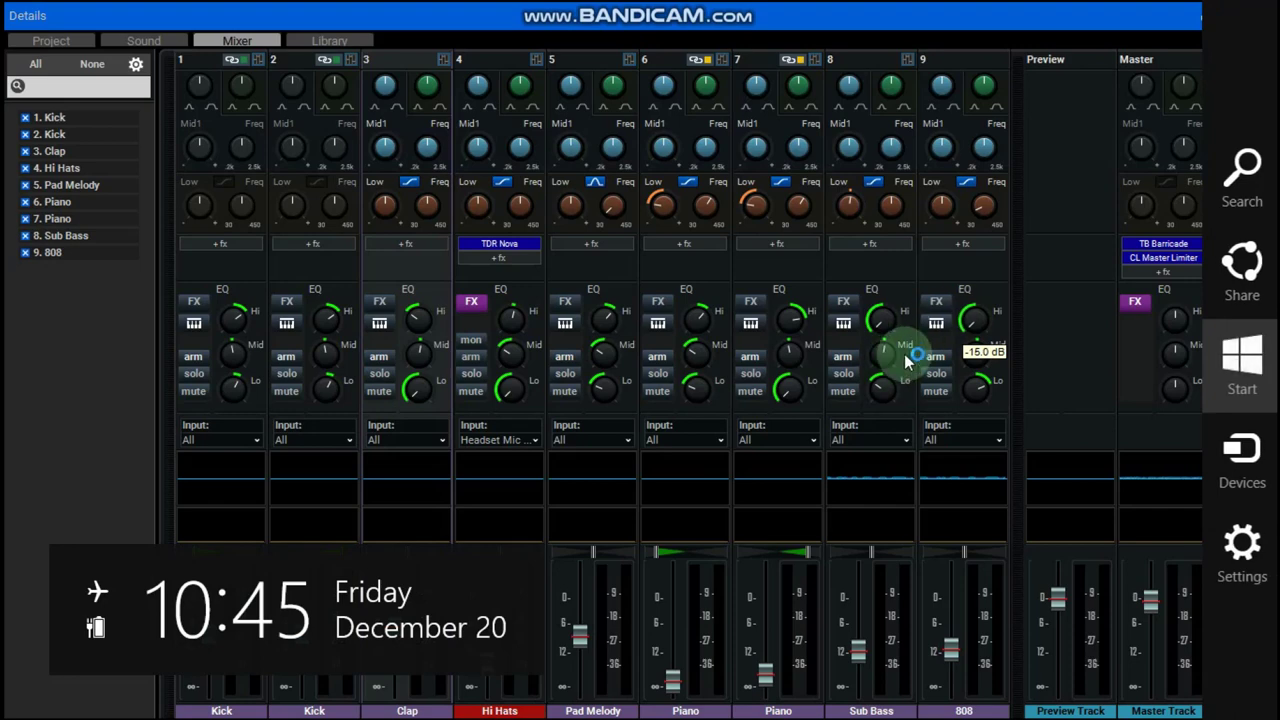
{"action": "key", "text": "Escape"}
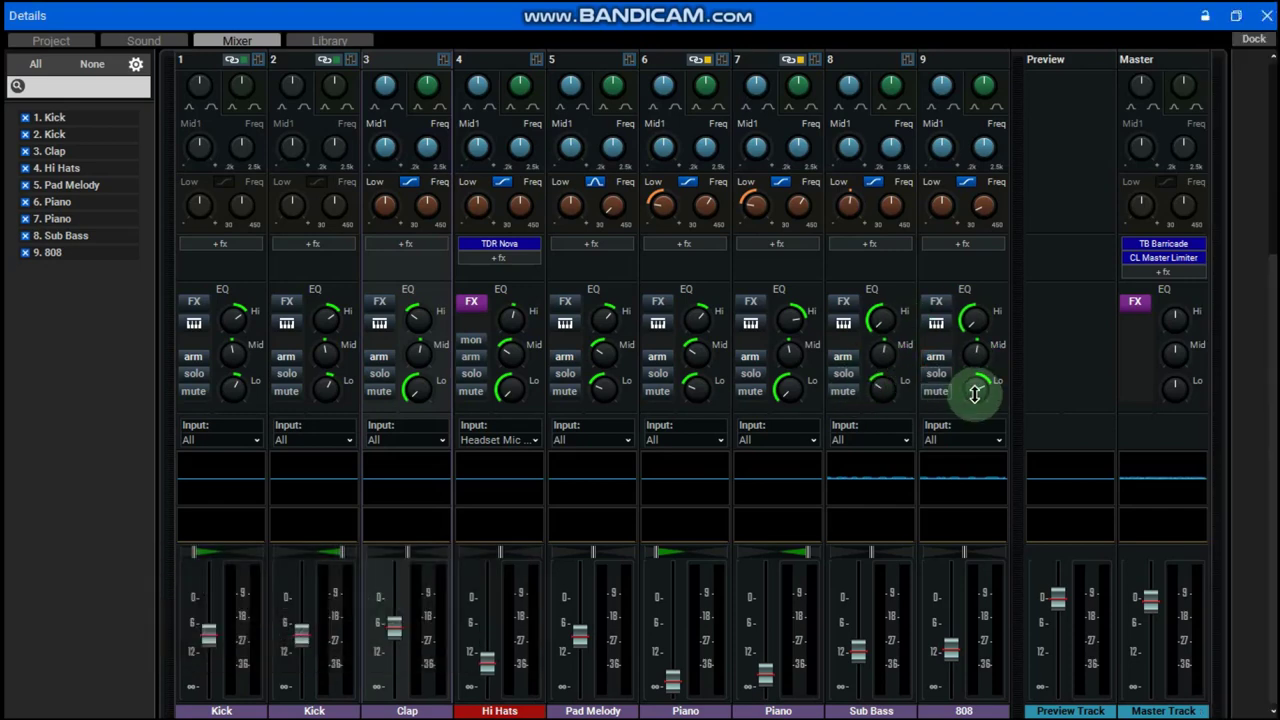
{"action": "mouse_move", "coordinate": [983, 393]}
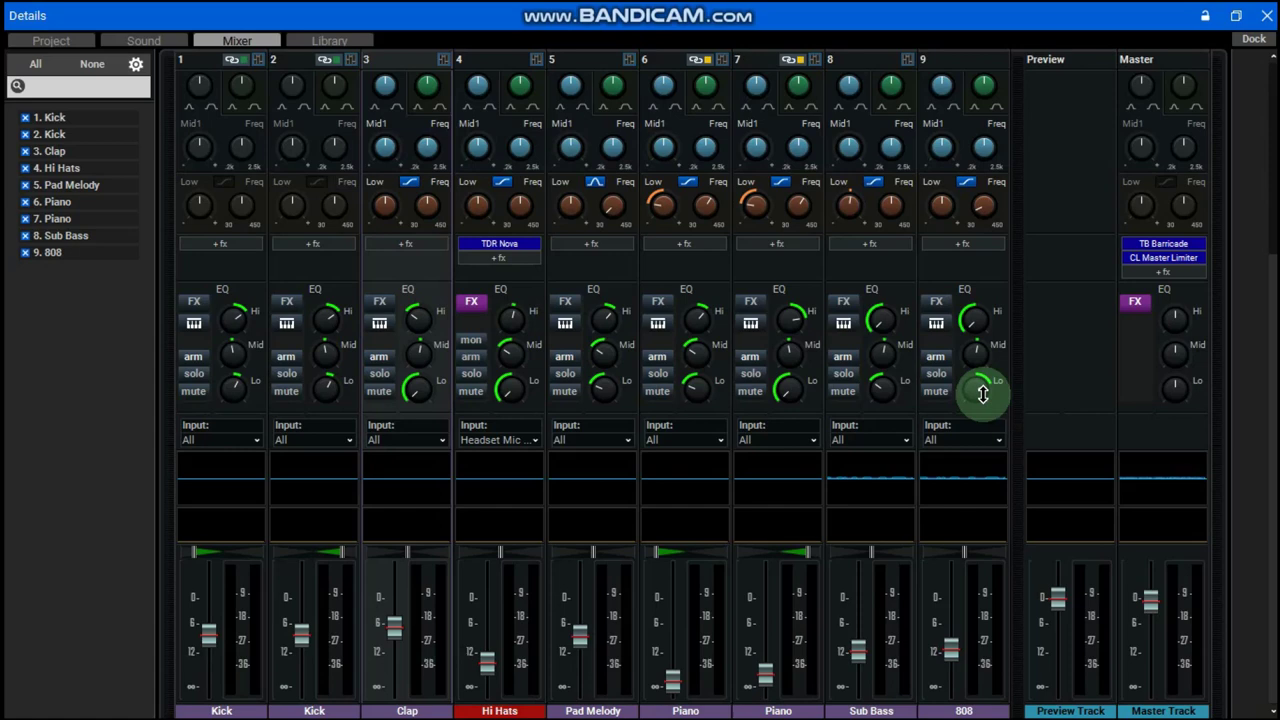
{"action": "mouse_move", "coordinate": [981, 350]}
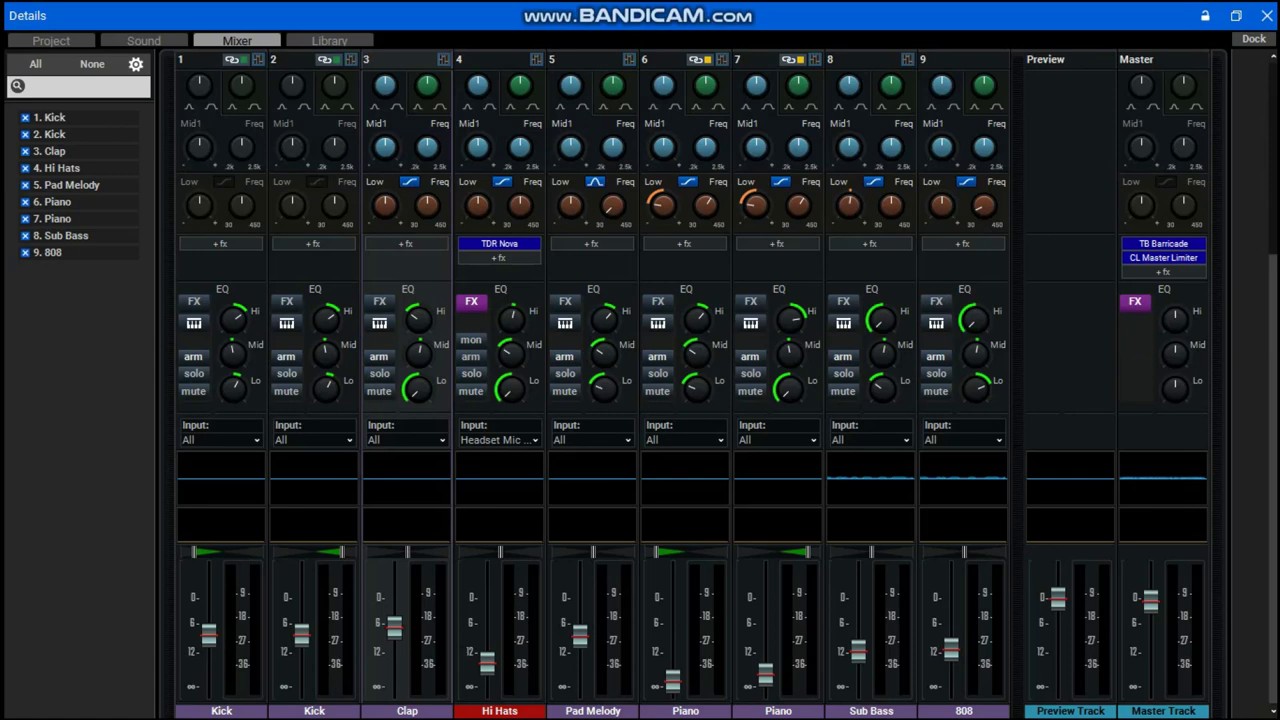
Step: Solo the 808, both linked Kick tracks and the Clap track in the Mixer
{"action": "scroll", "coordinate": [886, 157], "scroll_direction": "up", "scroll_amount": 5}
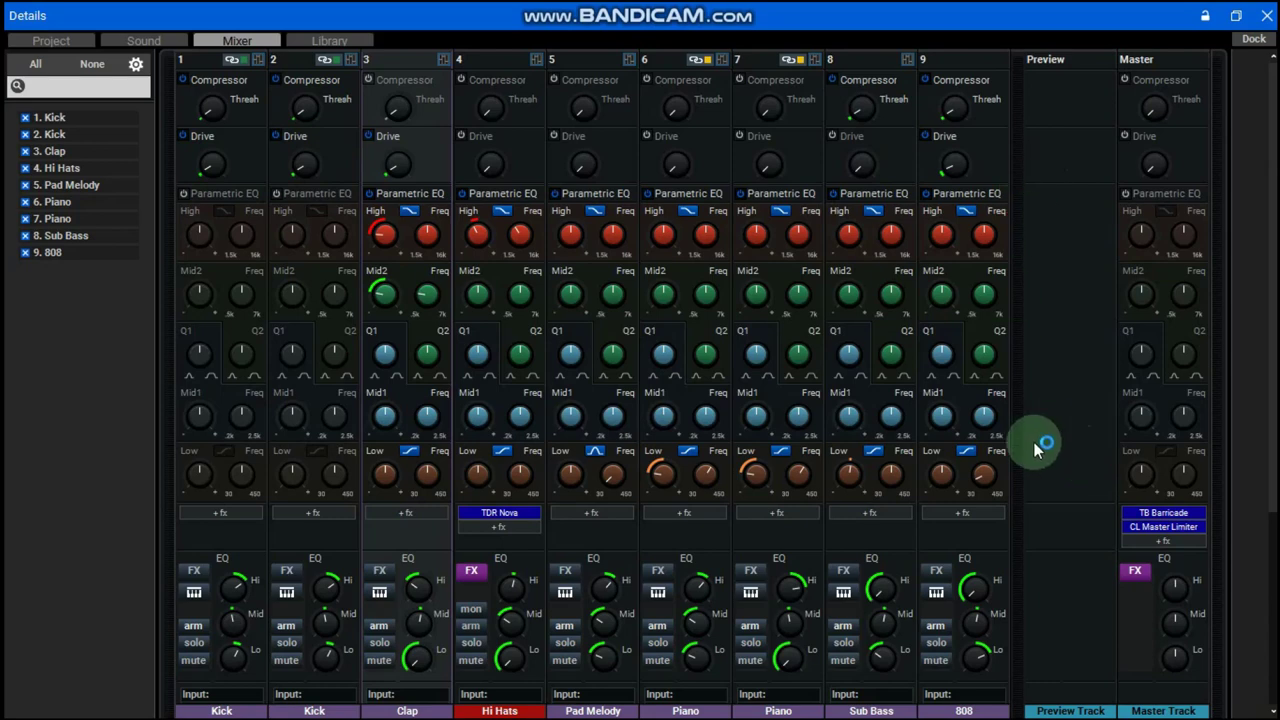
{"action": "left_click", "coordinate": [936, 646]}
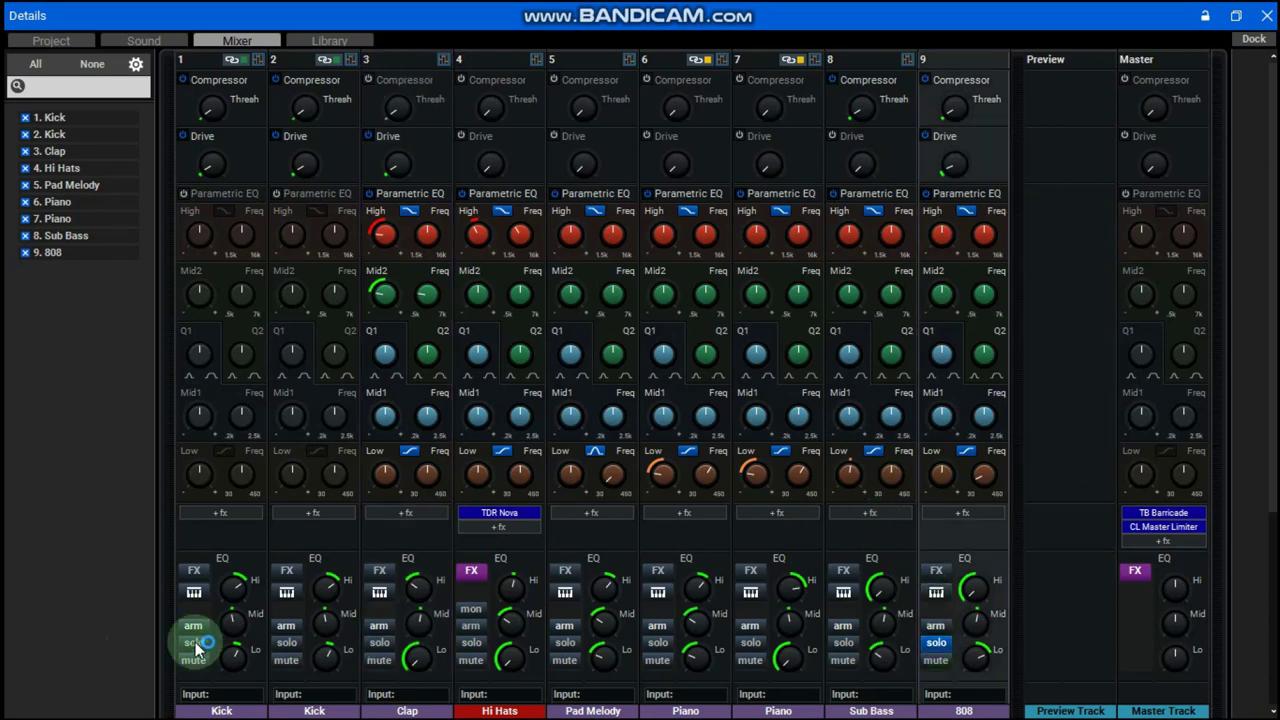
{"action": "left_click", "coordinate": [190, 645]}
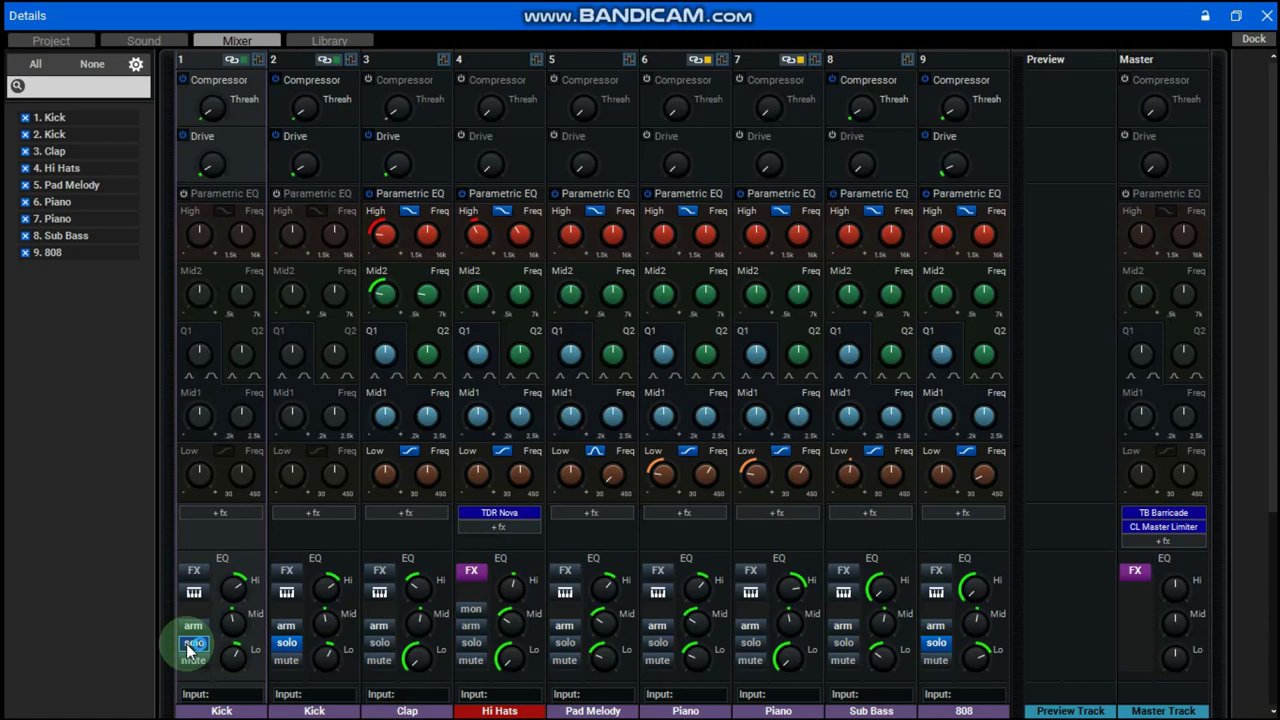
{"action": "left_click", "coordinate": [386, 644]}
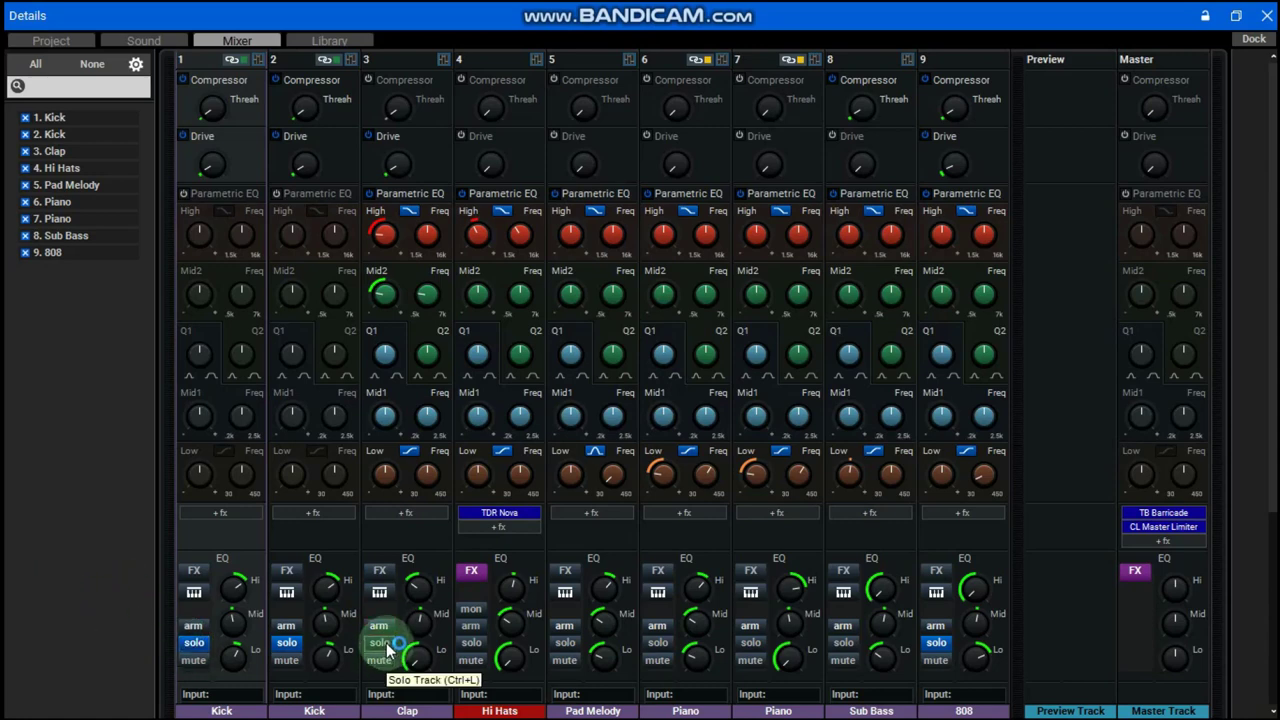
{"action": "left_click", "coordinate": [388, 645]}
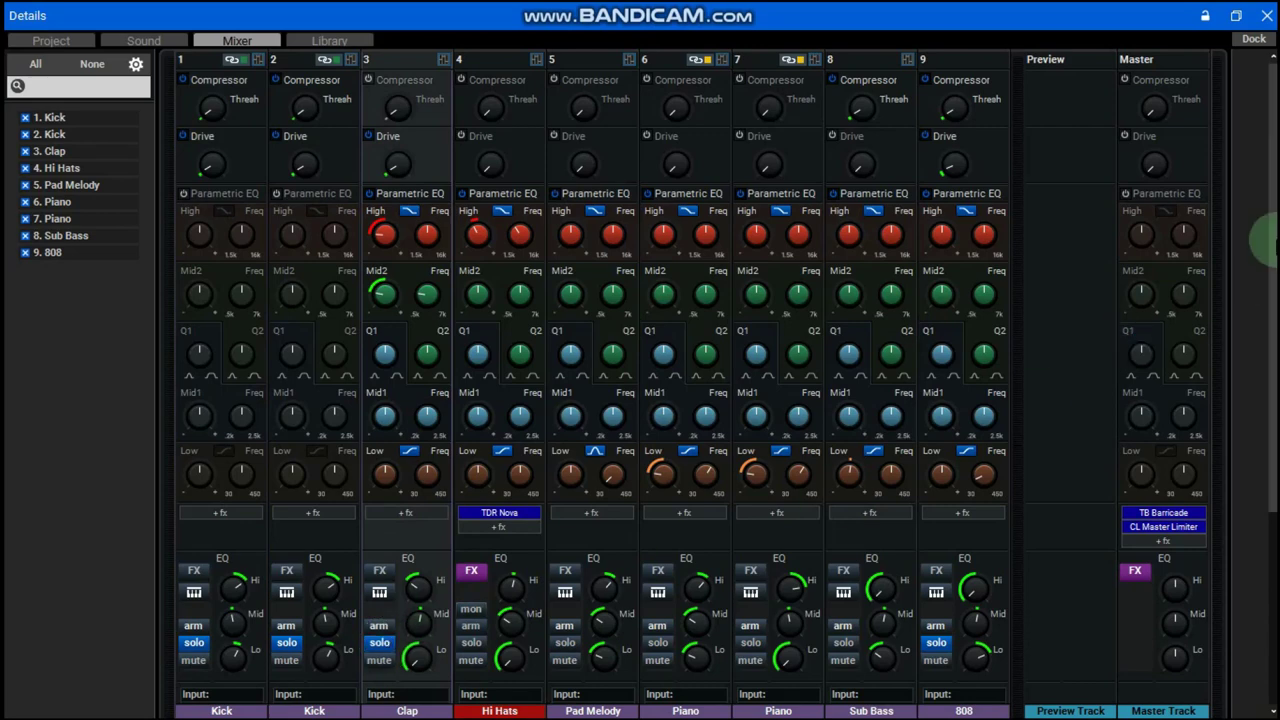
Step: Add the Hi Hats and Pad Melody tracks to the soloed group
{"action": "left_click_drag", "start_coordinate": [1268, 238], "coordinate": [1274, 326]}
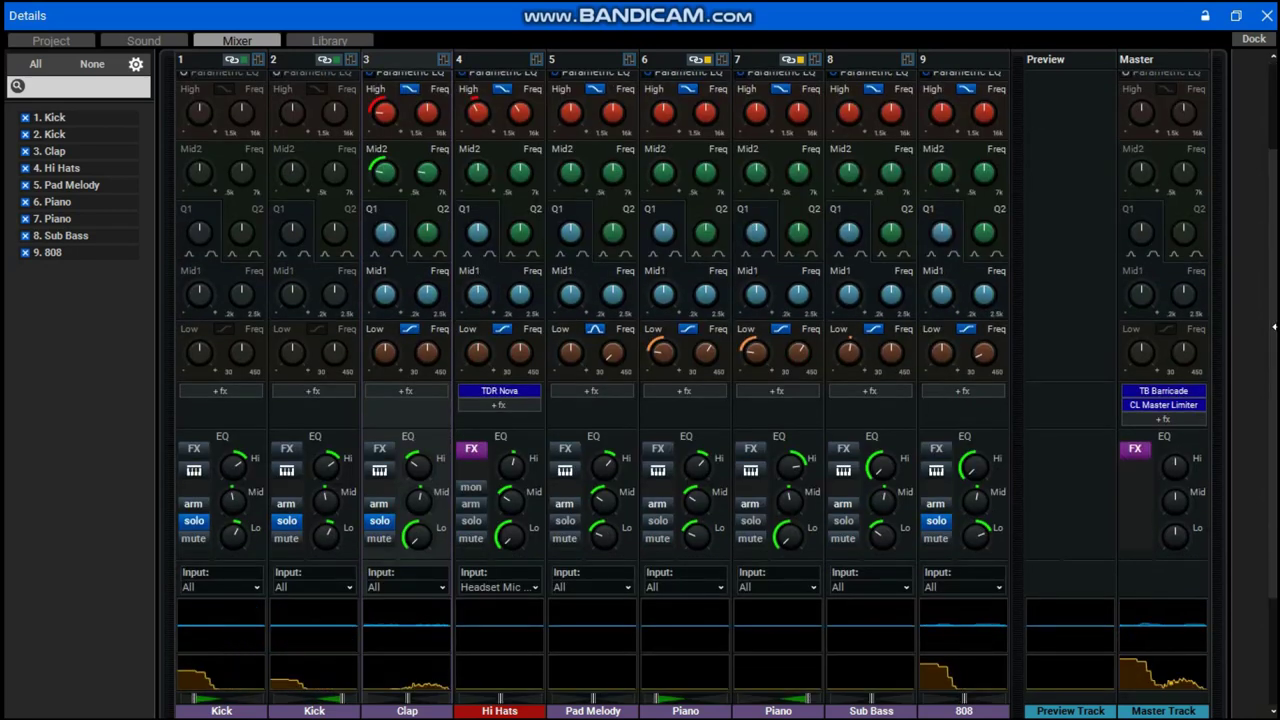
{"action": "left_click", "coordinate": [476, 522]}
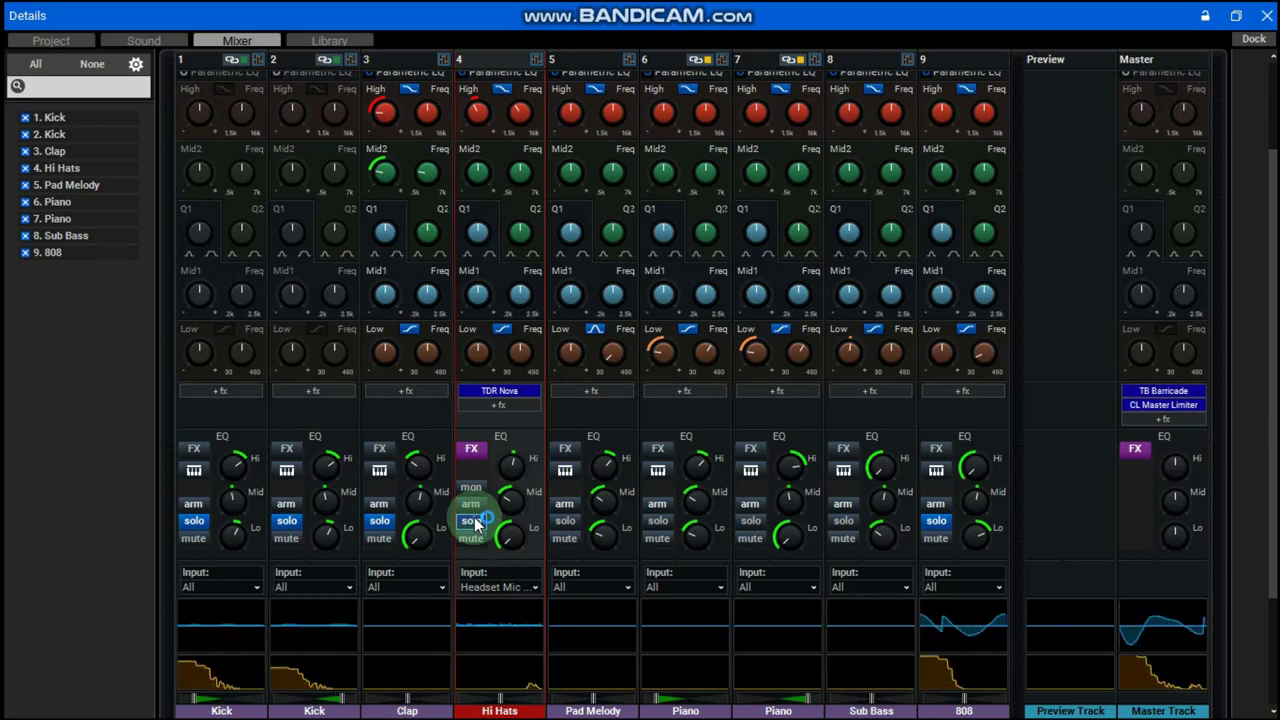
{"action": "left_click", "coordinate": [567, 521]}
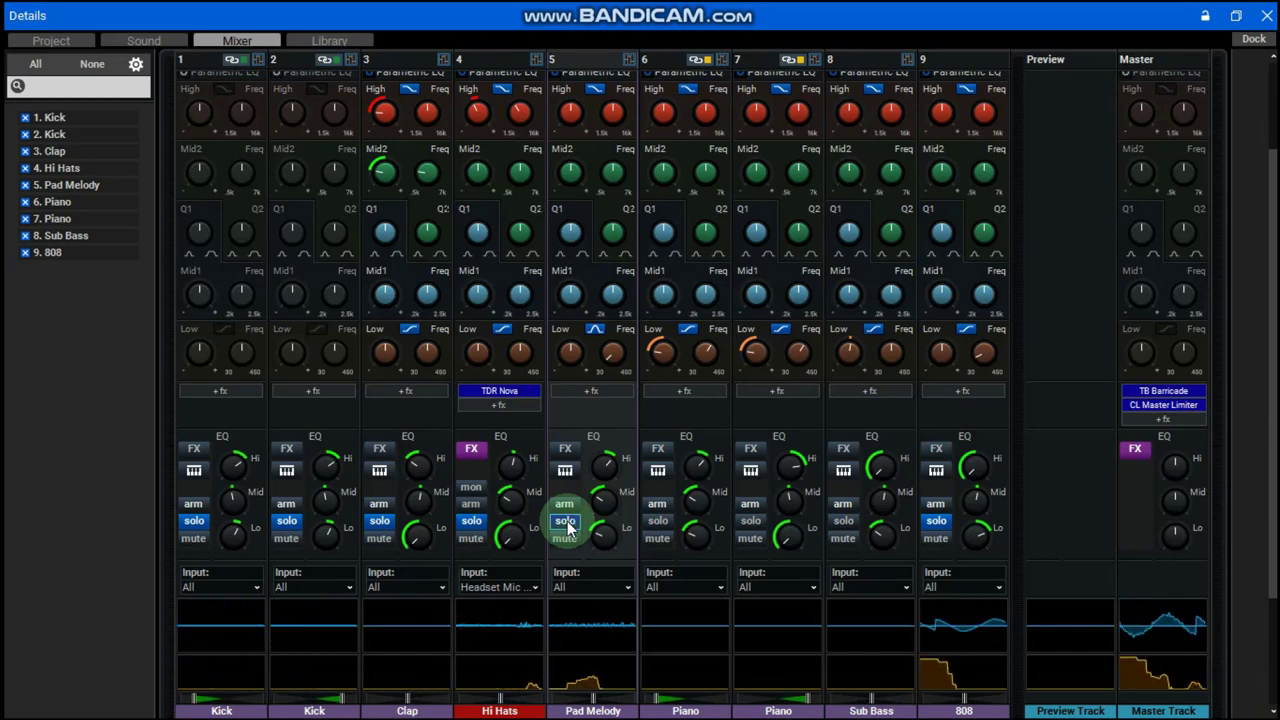
{"action": "left_click", "coordinate": [567, 523]}
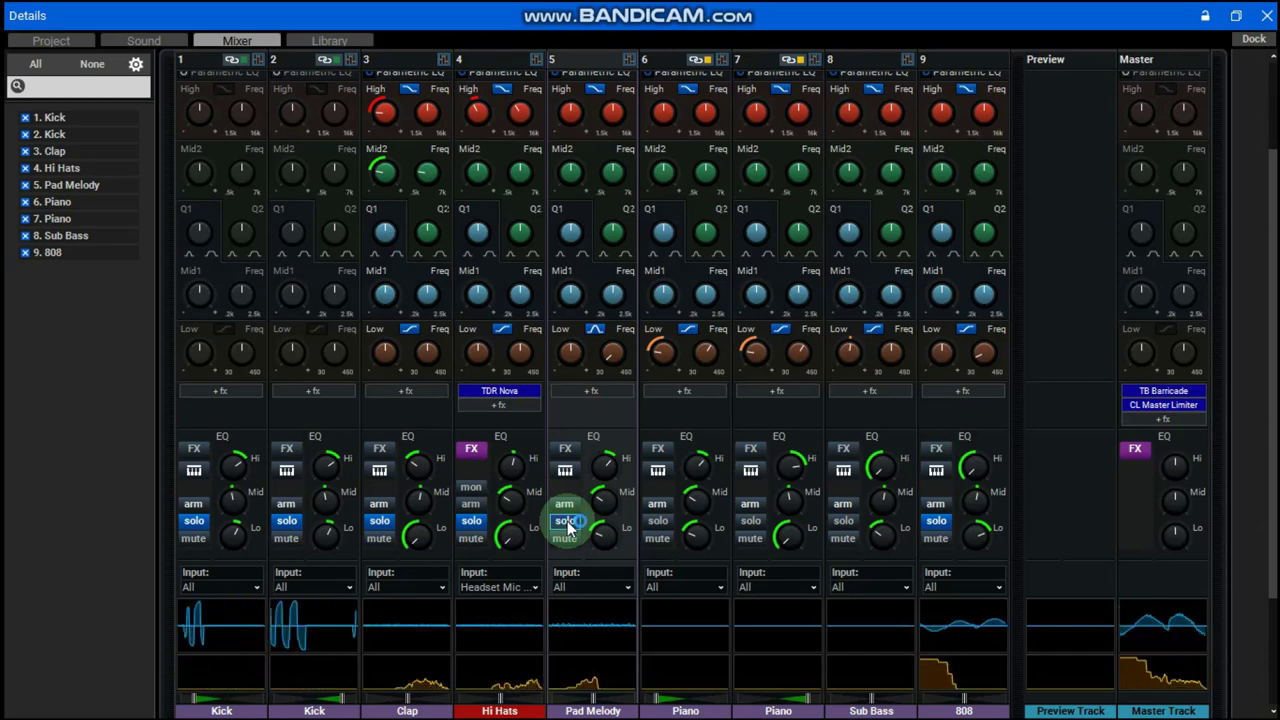
{"action": "left_click", "coordinate": [567, 523]}
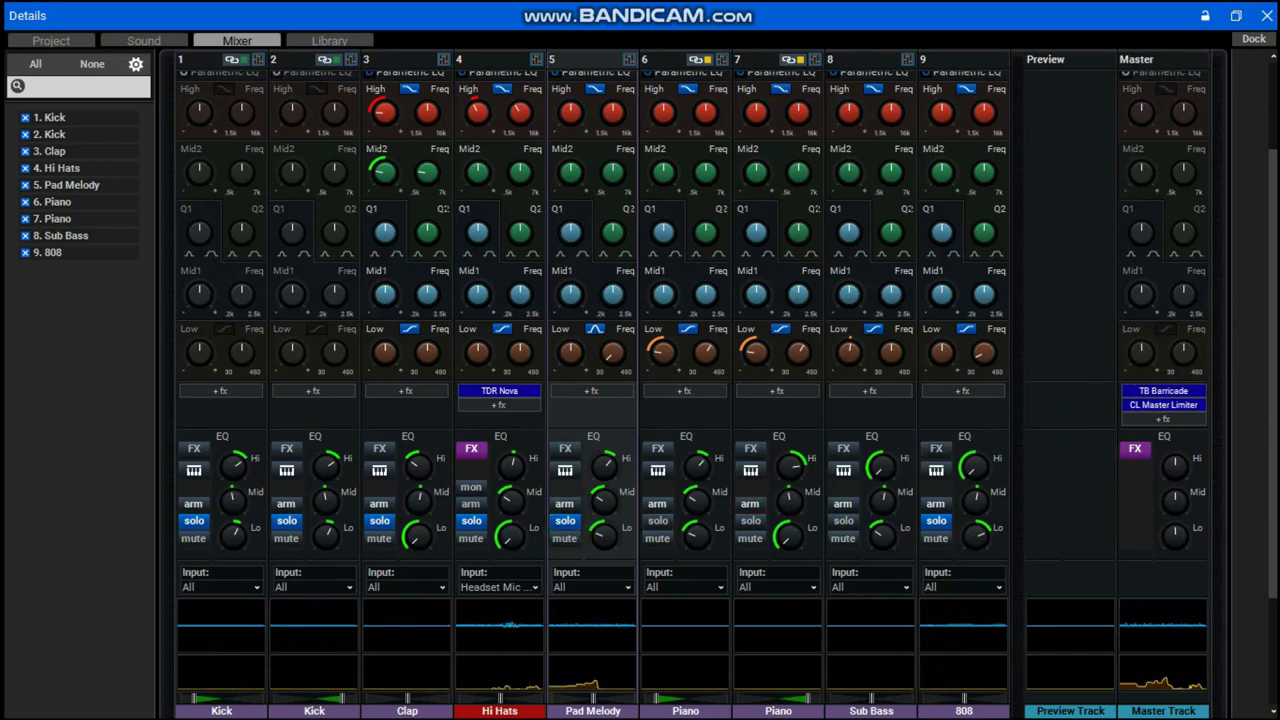
Step: Reopen the Mixer in its own window and add both linked Piano tracks to the soloed group
{"action": "left_click", "coordinate": [660, 445]}
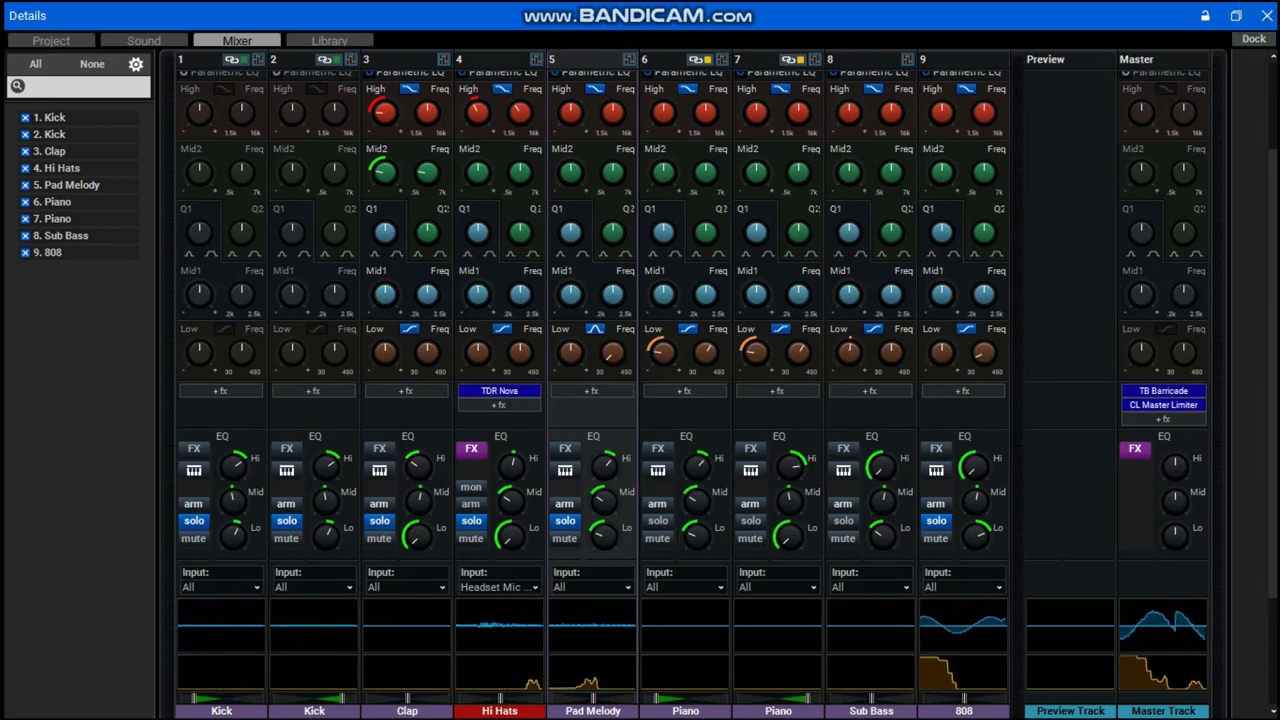
{"action": "left_click", "coordinate": [1265, 15]}
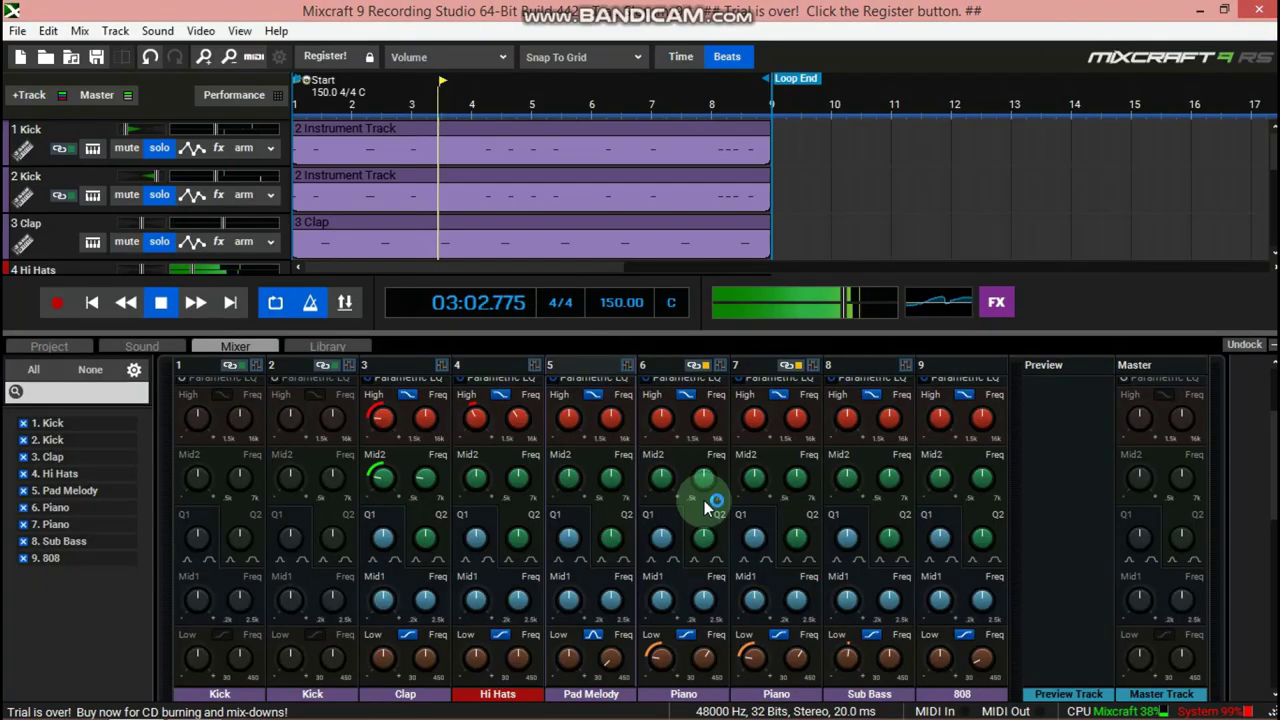
{"action": "left_click", "coordinate": [1243, 349]}
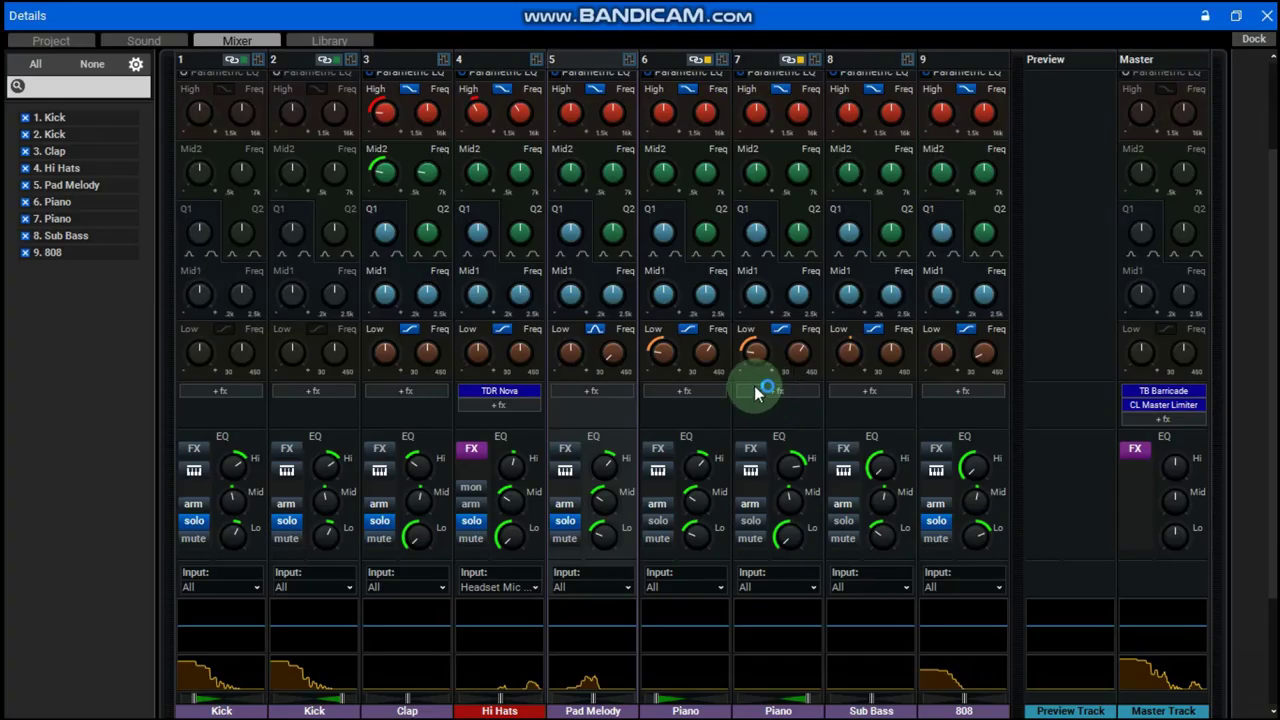
{"action": "left_click", "coordinate": [657, 524]}
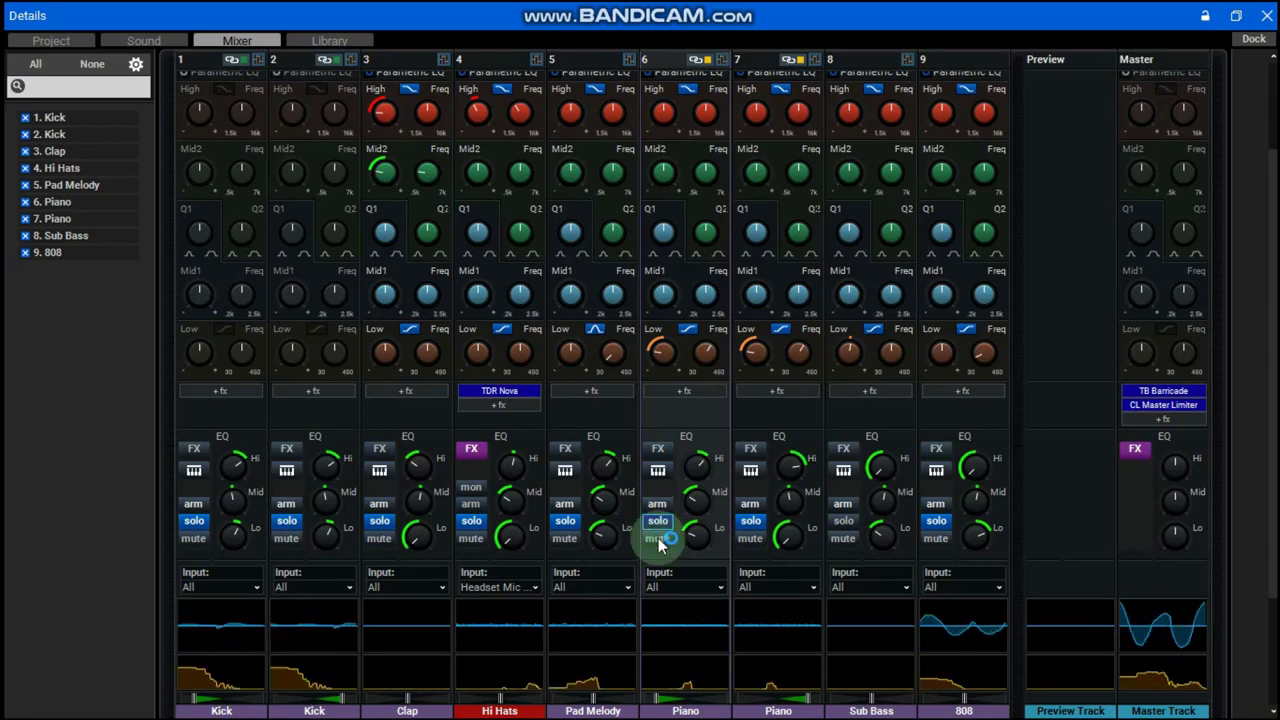
Step: Add the Sub Bass track to the soloed group so that all nine tracks play together
{"action": "left_click", "coordinate": [843, 521]}
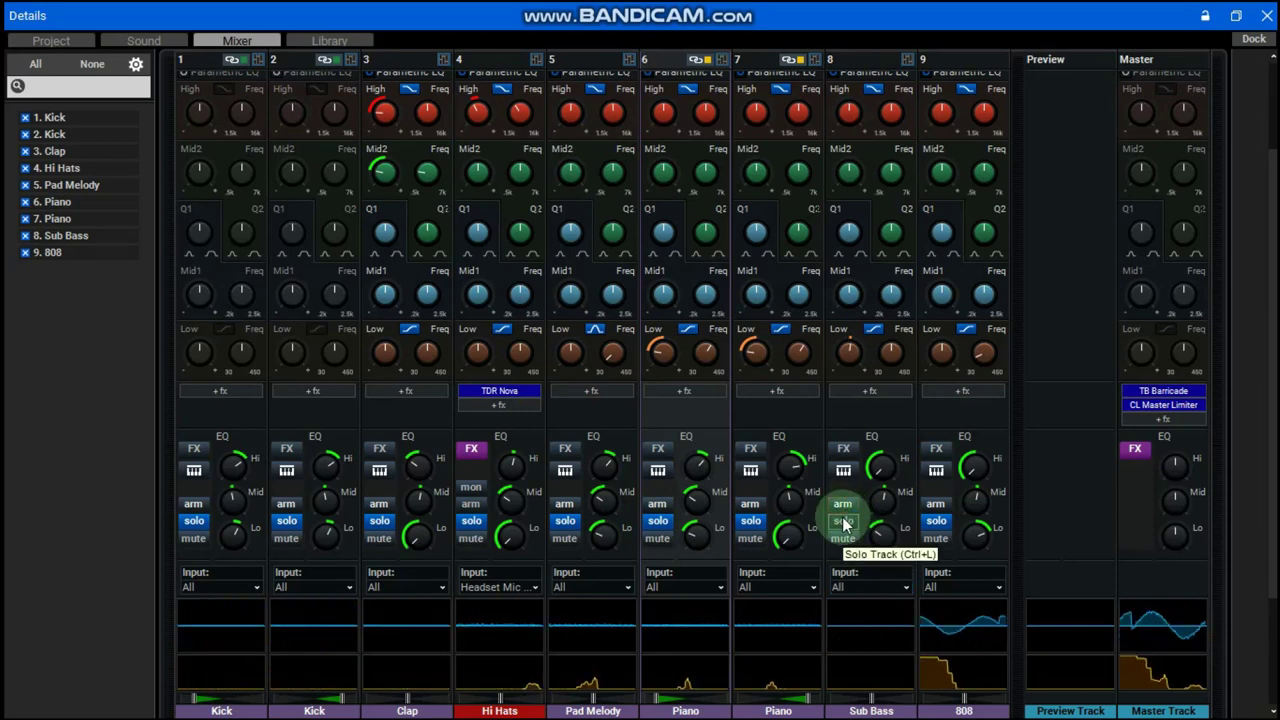
{"action": "left_click", "coordinate": [843, 521]}
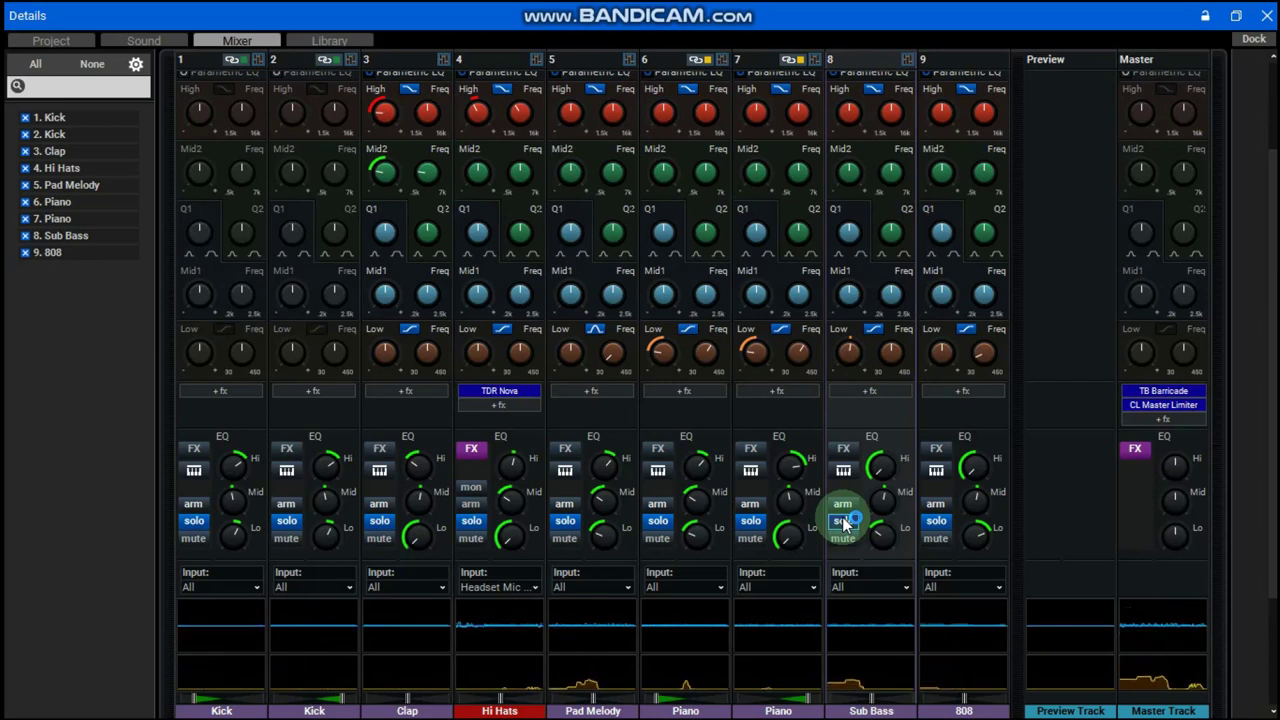
{"action": "left_click", "coordinate": [845, 521]}
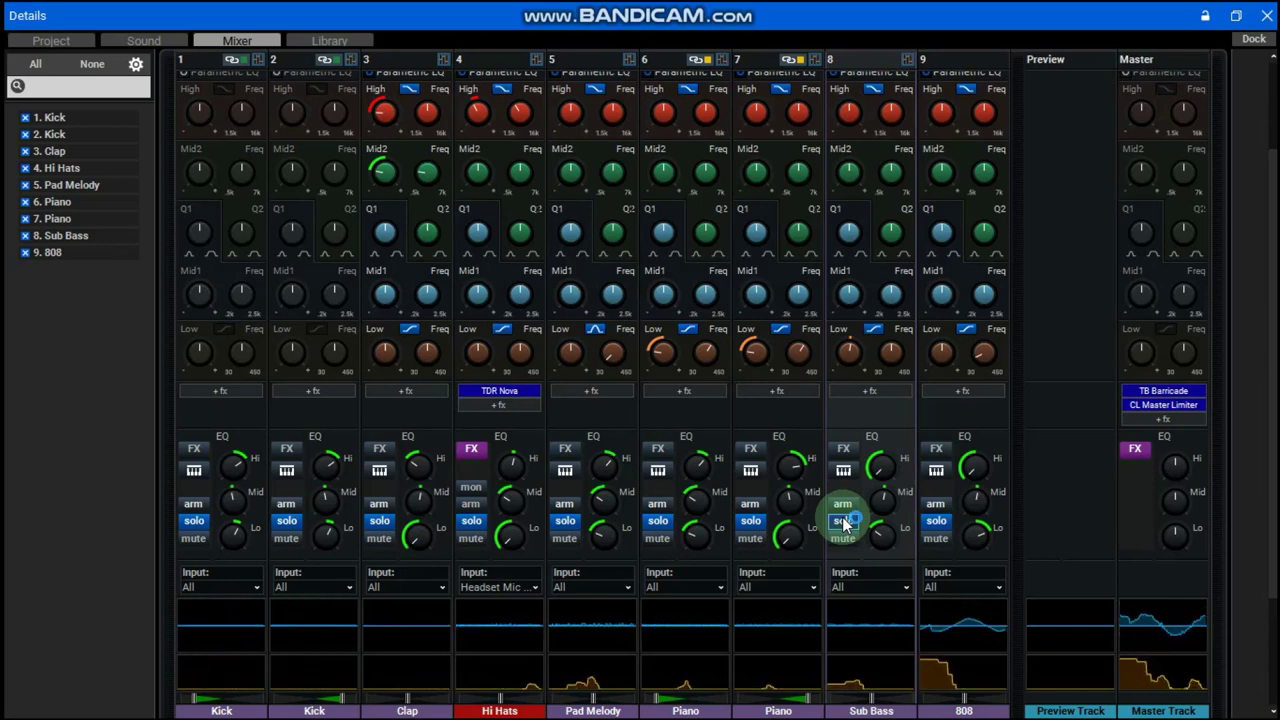
{"action": "left_click", "coordinate": [845, 521]}
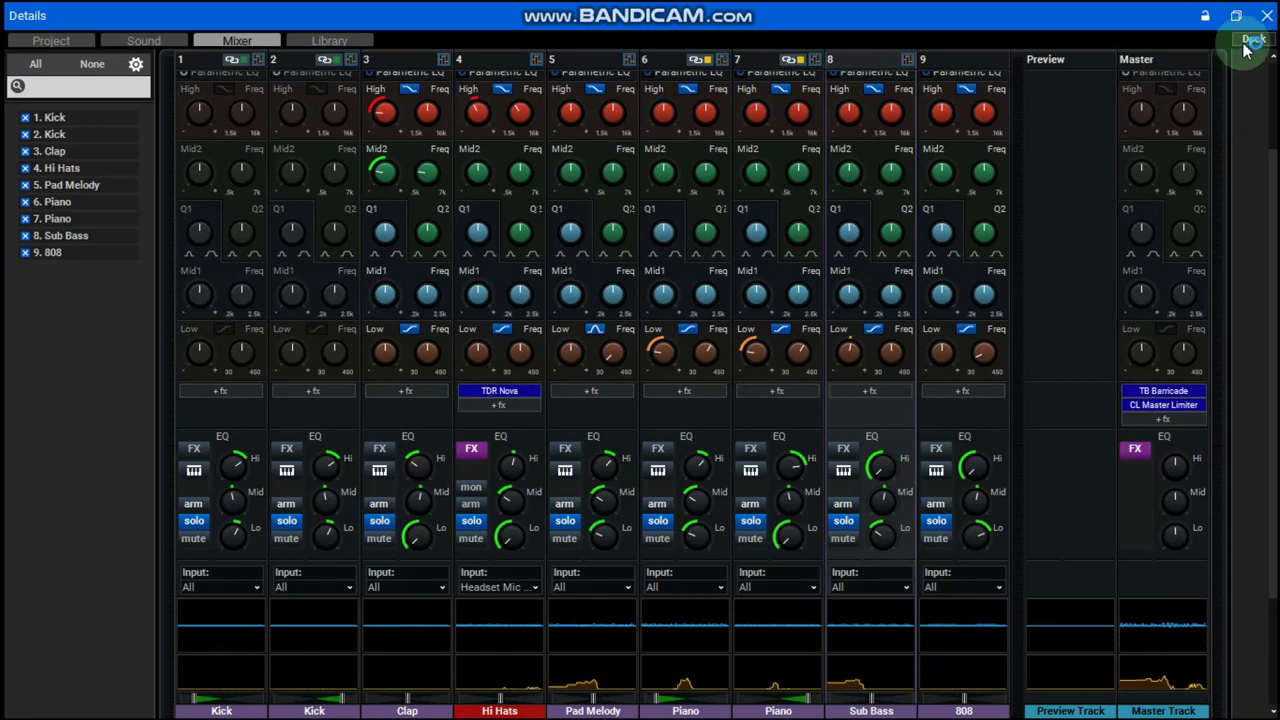
Step: Dock the Mixer back into the main window and return the playhead to the start of the project
{"action": "left_click", "coordinate": [1178, 85]}
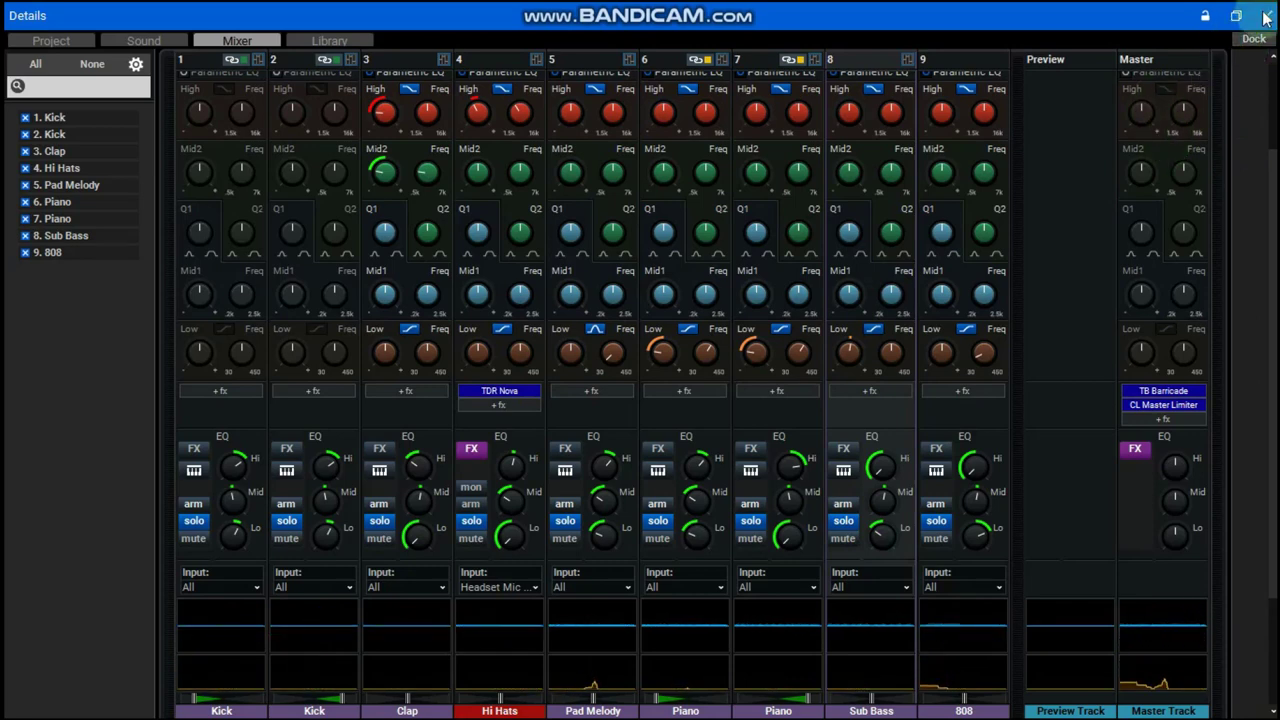
{"action": "left_click", "coordinate": [1252, 40]}
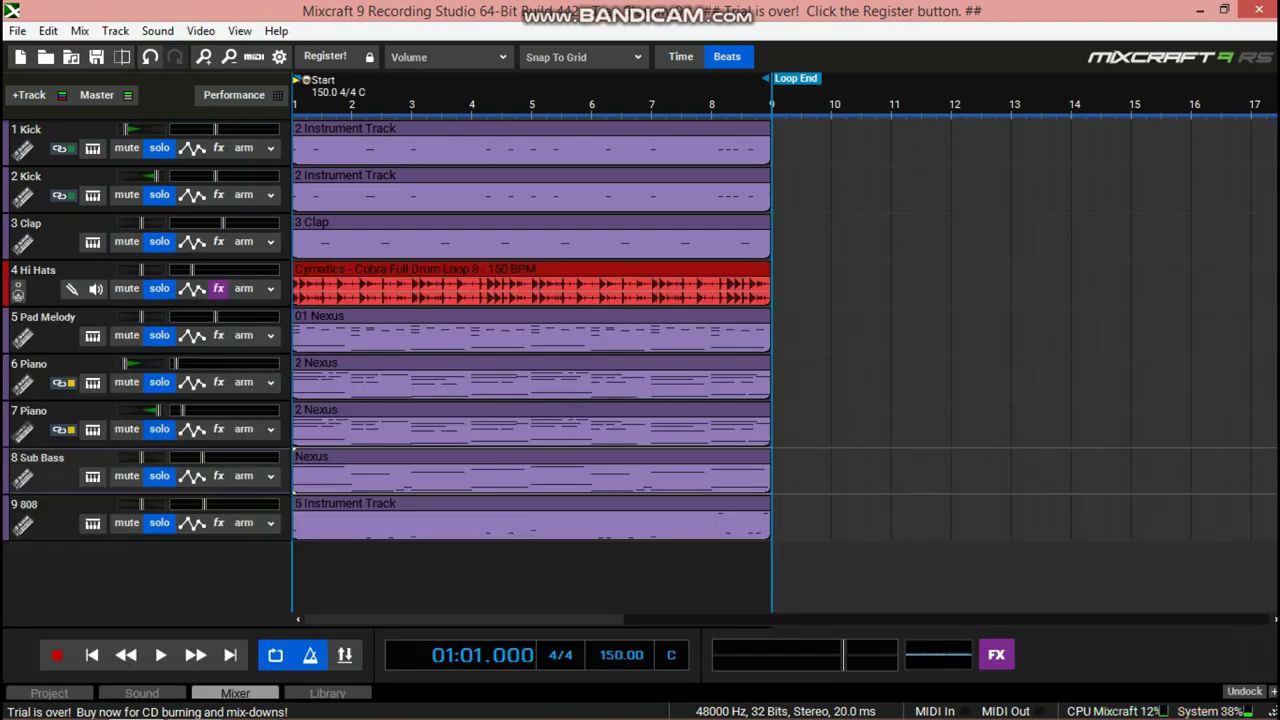
{"action": "left_click", "coordinate": [120, 655]}
{"action": "left_click", "coordinate": [97, 652]}
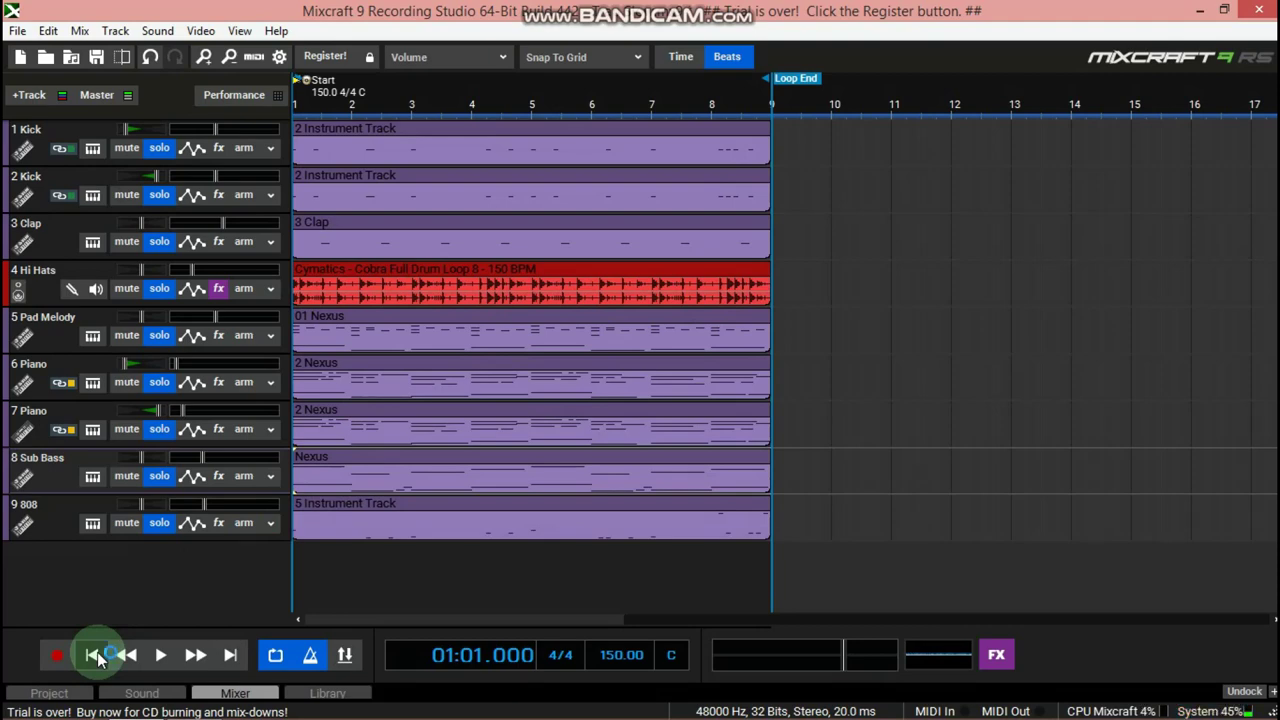